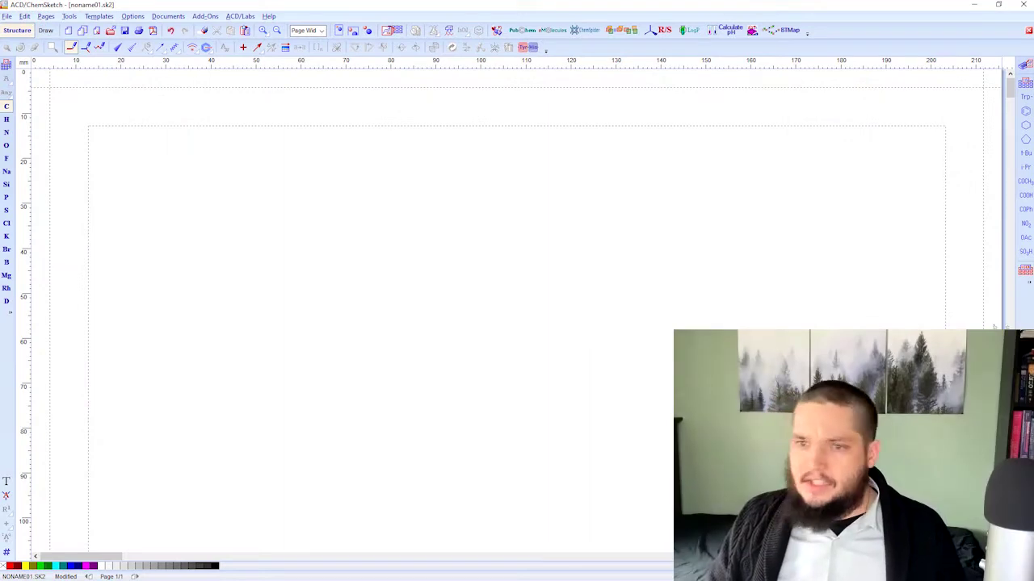
# Draw a benzene ring fused to a cyclopentane ring and attach an OH group to the outermost carbon of the five-membered ring
pyautogui.click(1024, 110)
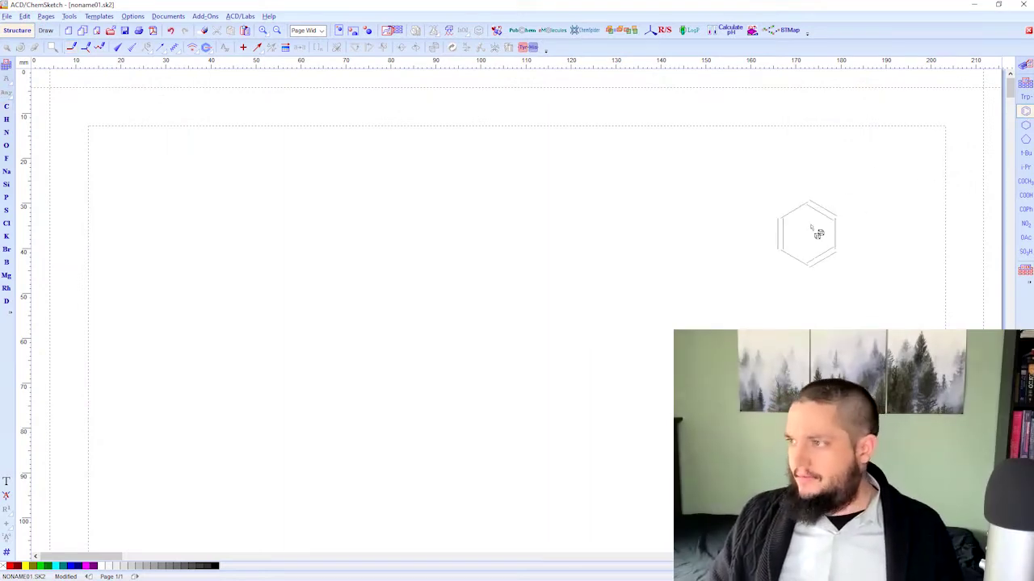
pyautogui.click(449, 288)
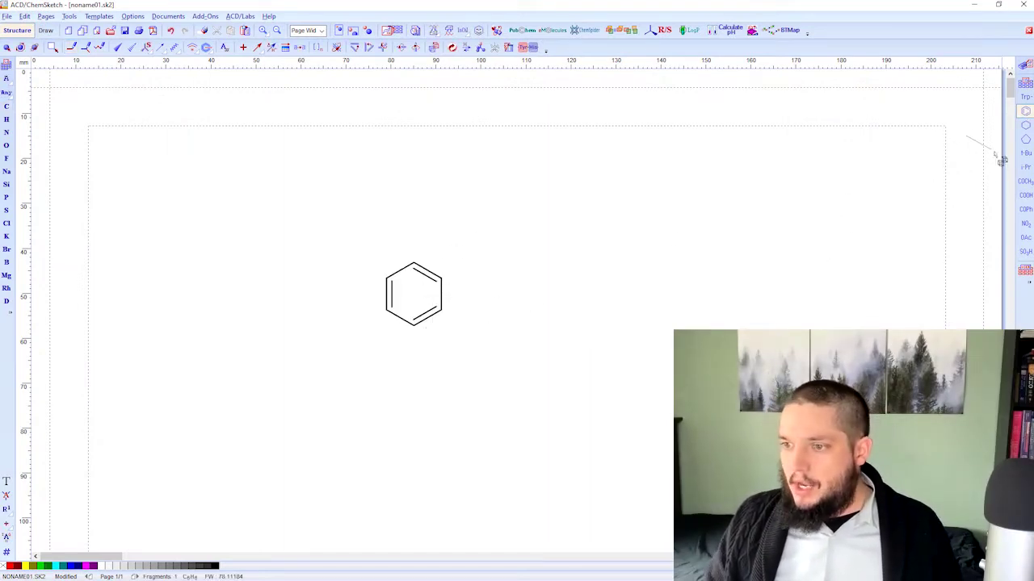
pyautogui.click(1025, 139)
pyautogui.click(449, 296)
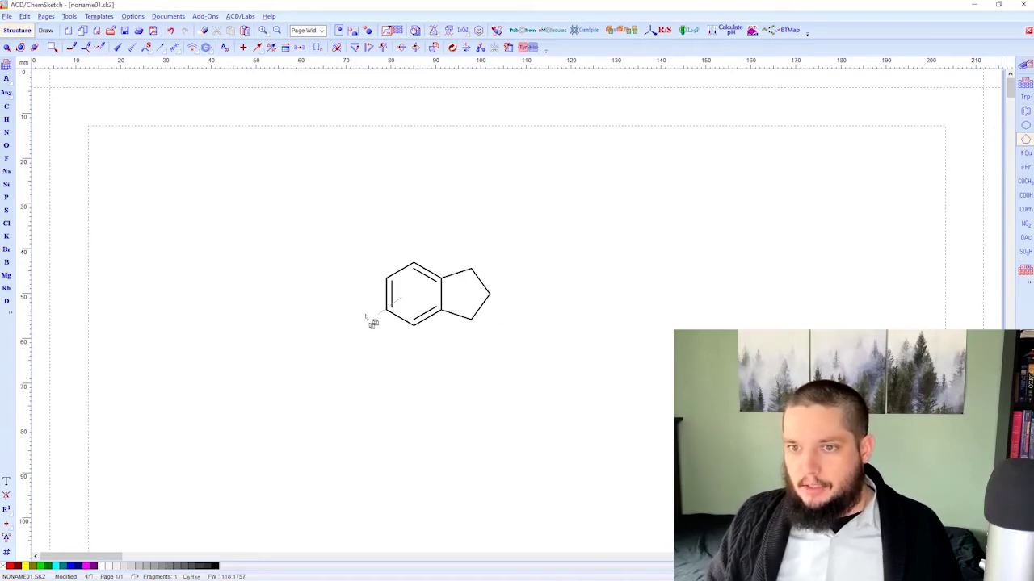
pyautogui.click(7, 146)
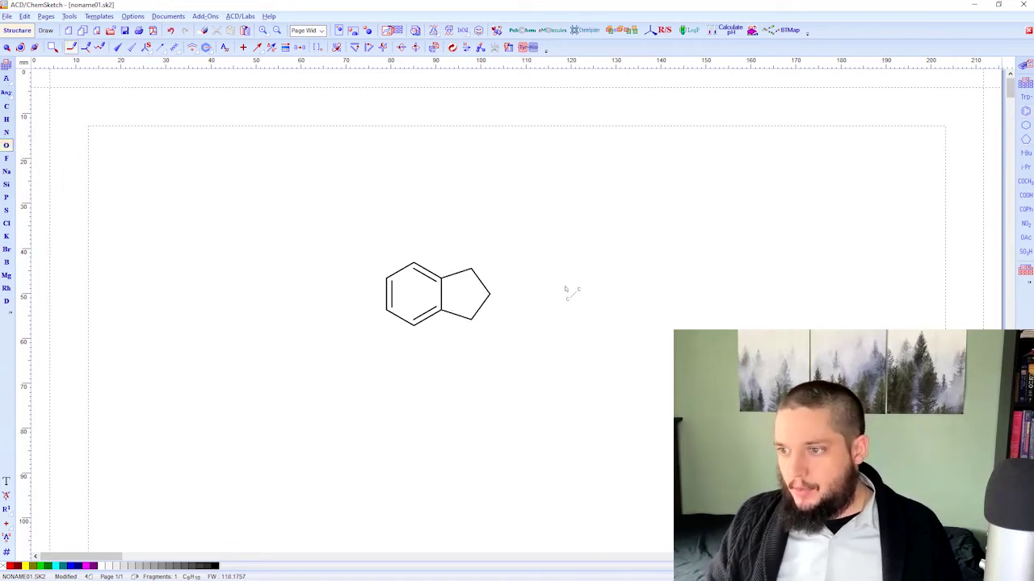
pyautogui.click(522, 297)
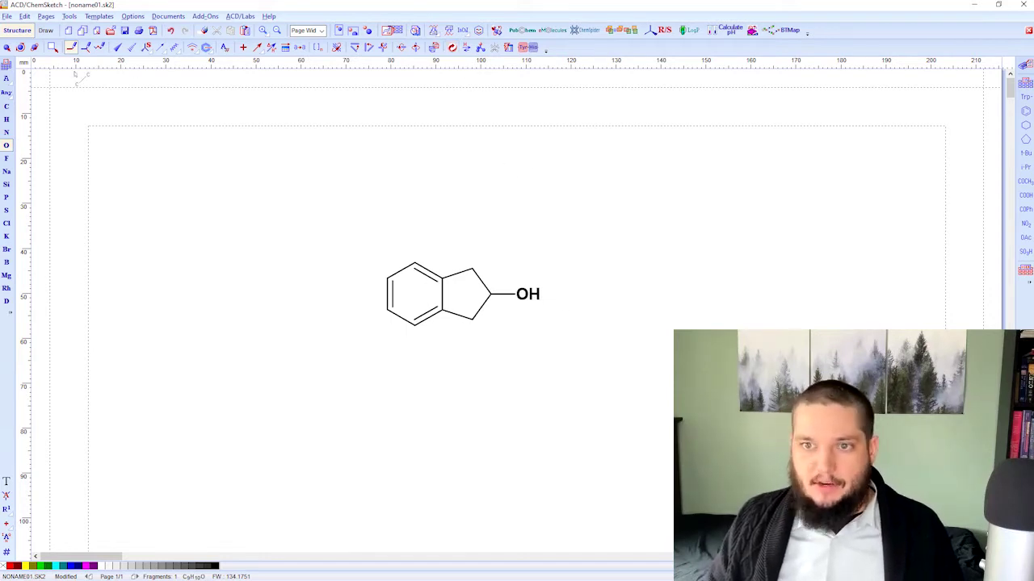
# Generate the name for the drawn structure, and delete the resulting name label
pyautogui.click(6, 47)
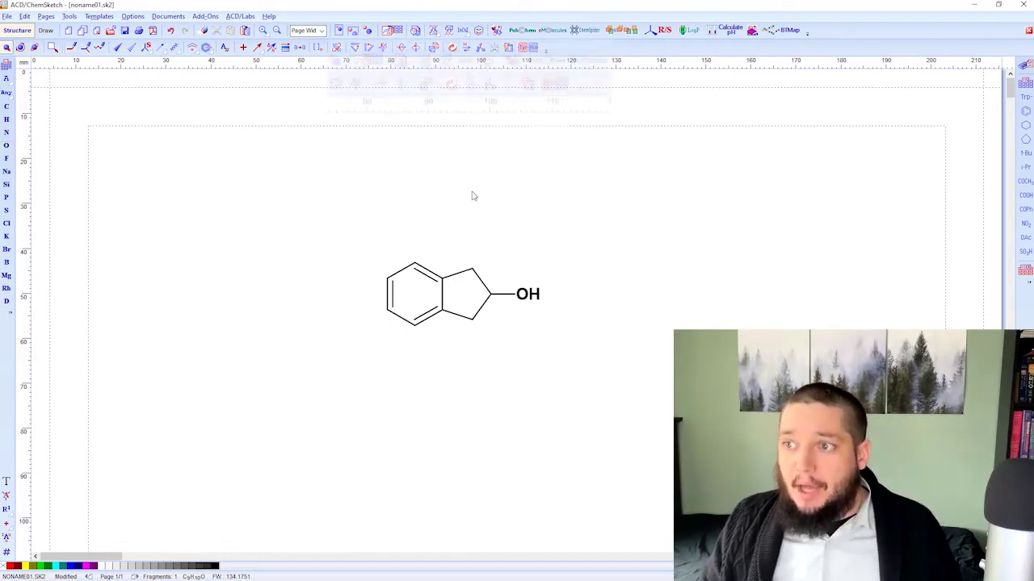
pyautogui.click(433, 30)
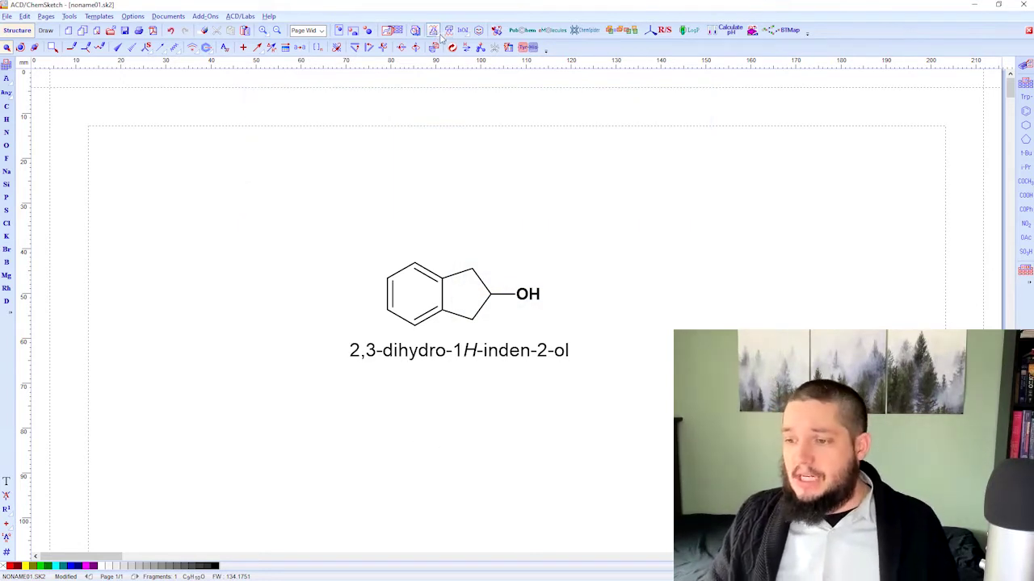
pyautogui.click(444, 365)
pyautogui.press('Delete')
# Select the whole structure, generate its name with the Name for Structure command, and delete the resulting label
pyautogui.moveTo(348, 360); pyautogui.dragTo(587, 211)
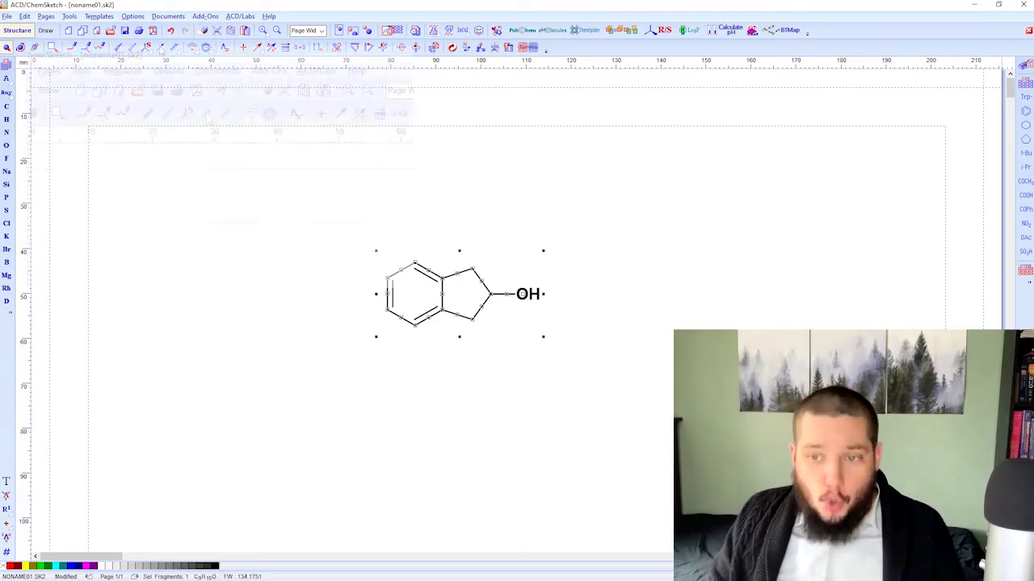
pyautogui.click(70, 16)
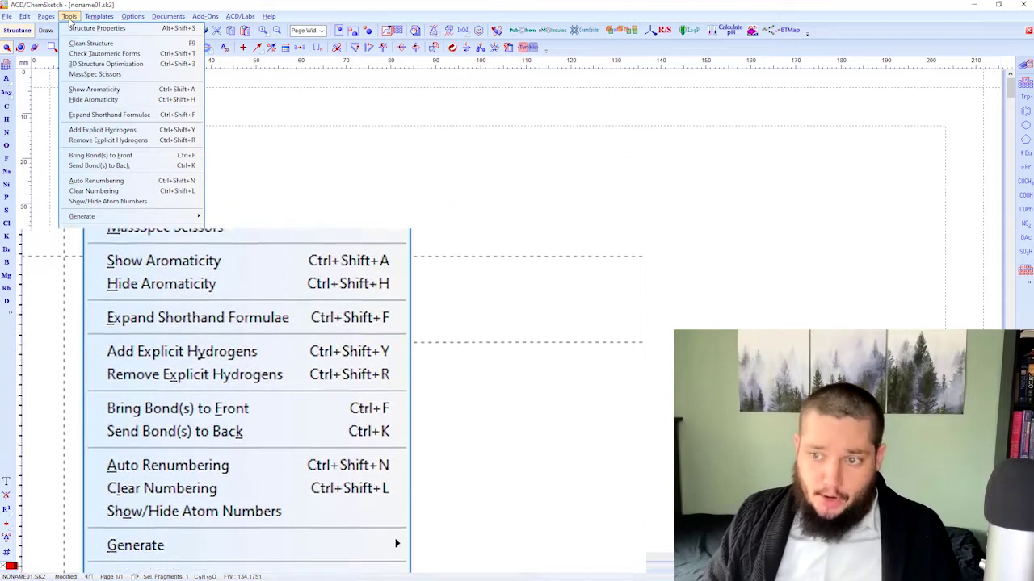
pyautogui.moveTo(138, 216)
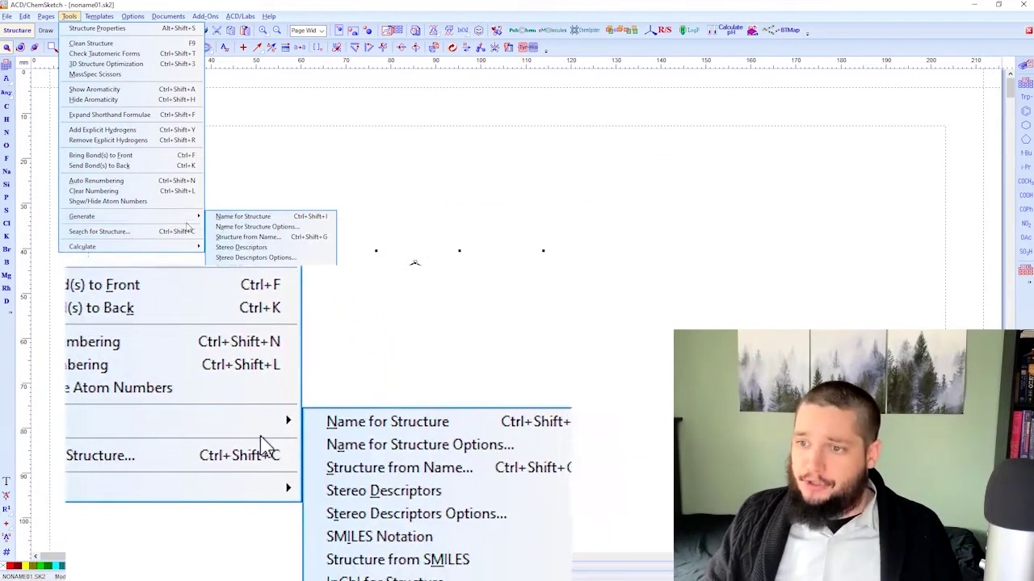
pyautogui.click(236, 216)
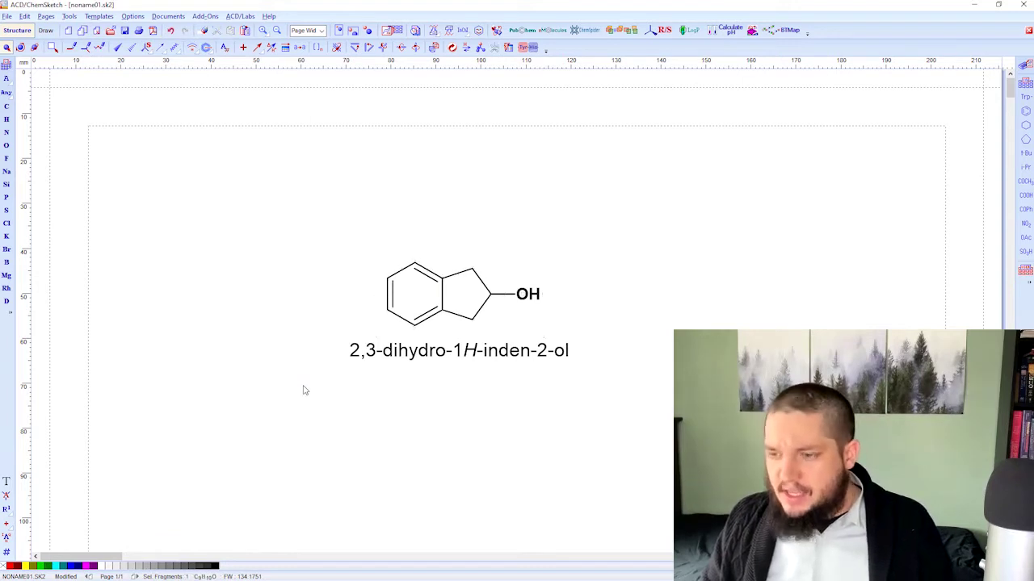
pyautogui.click(519, 368)
pyautogui.press('Delete')
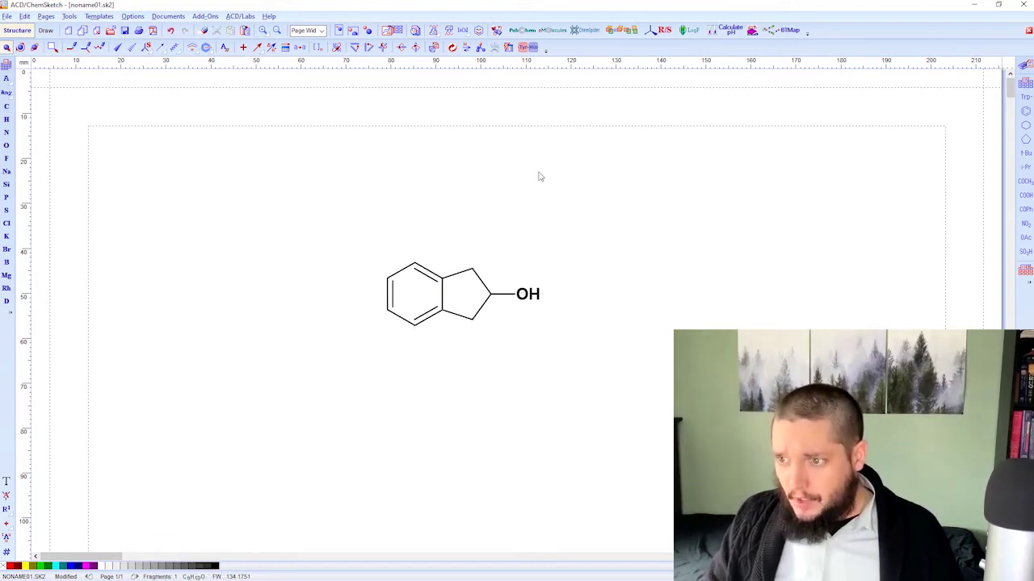
# Generate the name for the unselected structure once more and delete the label beneath it
pyautogui.click(433, 30)
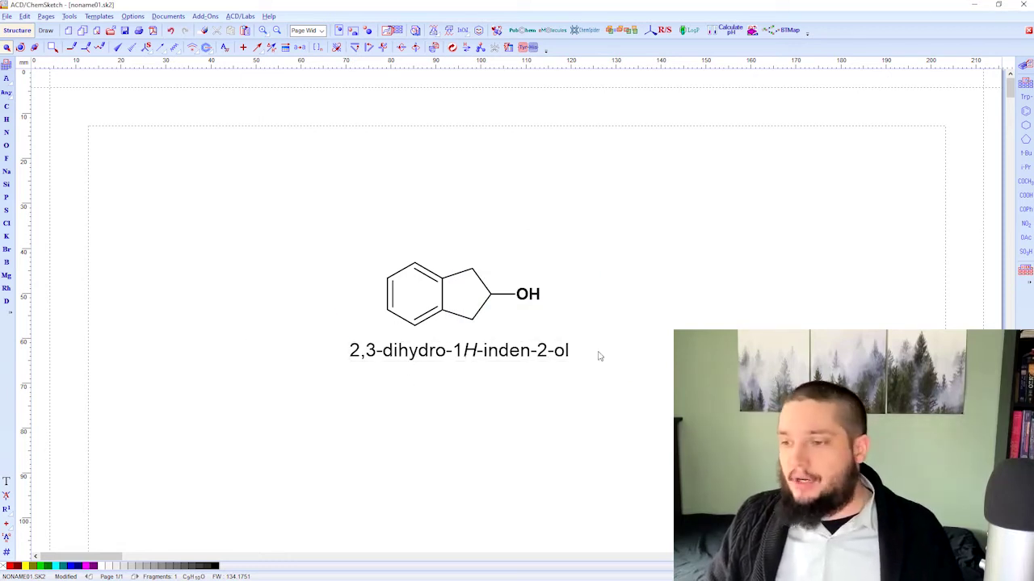
pyautogui.click(496, 362)
pyautogui.press('Delete')
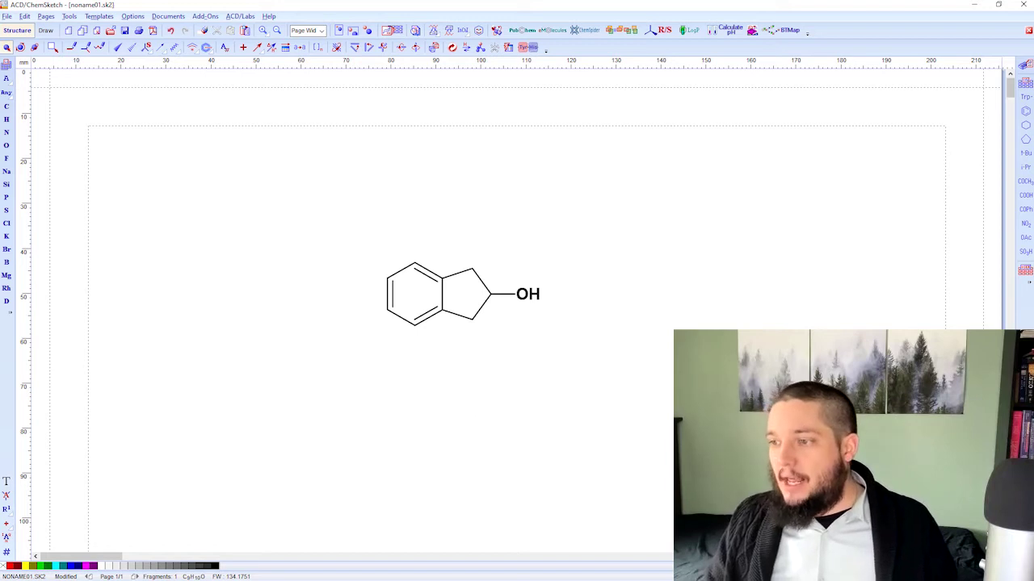
# Draw naphthalene from two fused benzene rings beside the existing alcohol structure
pyautogui.click(1026, 111)
pyautogui.click(664, 301)
pyautogui.click(692, 300)
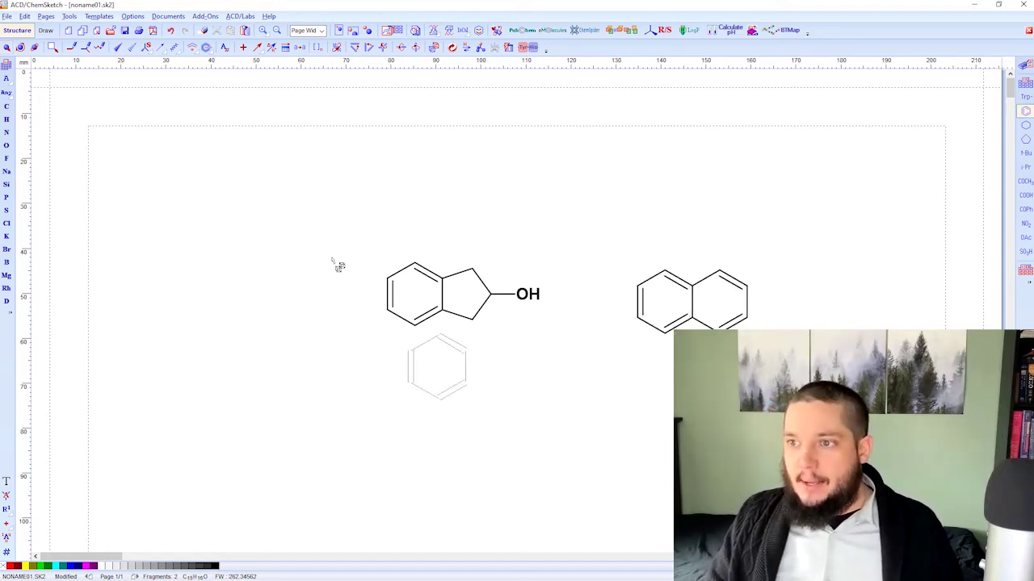
# Generate a combined name for both structures with nothing selected, and delete that name label
pyautogui.click(436, 47)
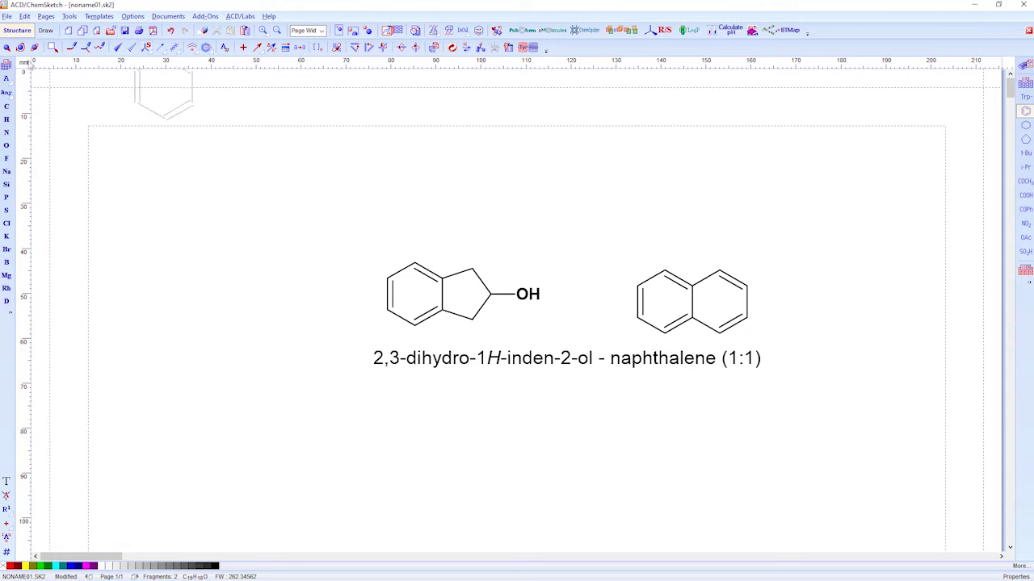
pyautogui.click(7, 47)
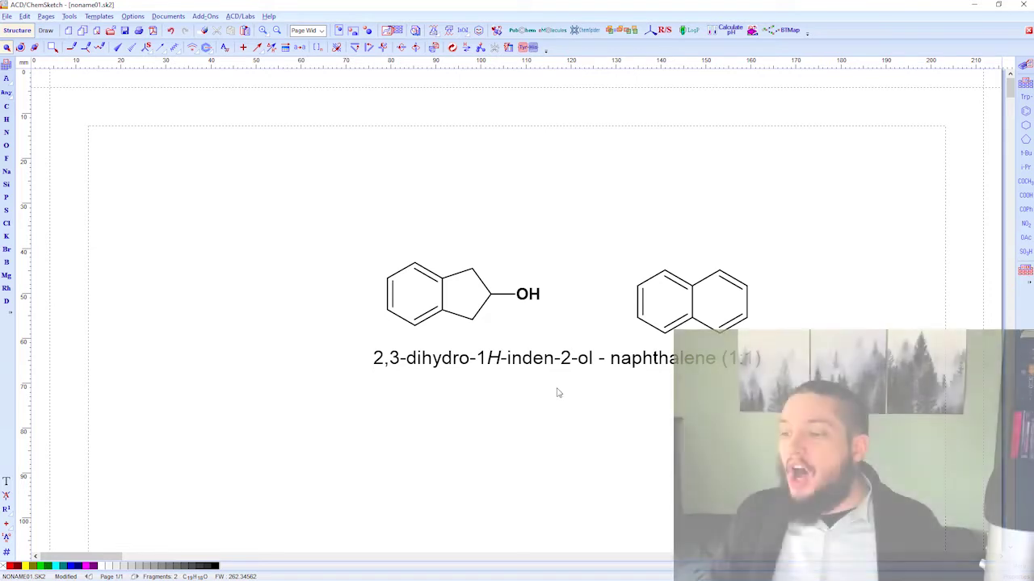
pyautogui.click(596, 376)
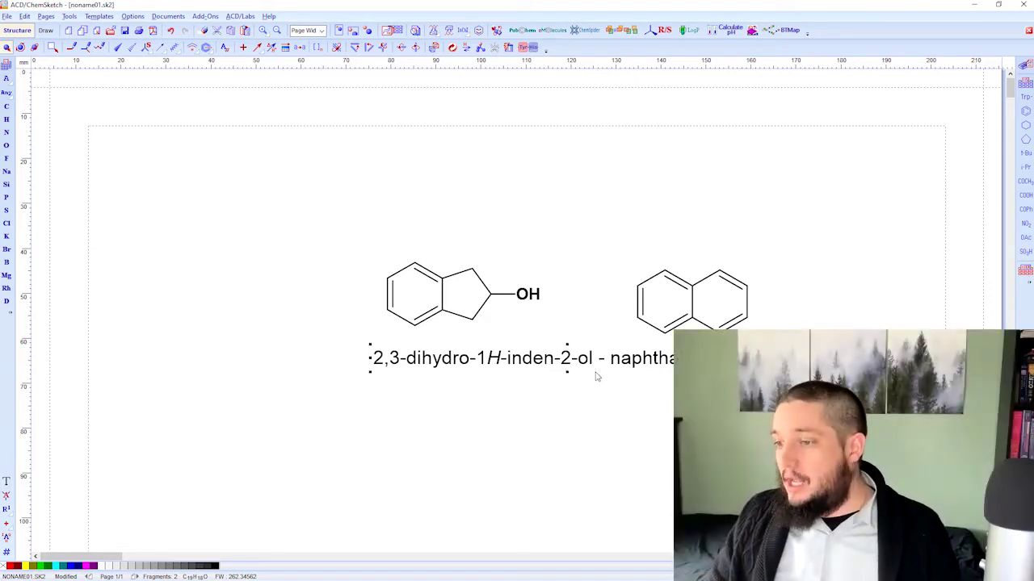
pyautogui.press('Delete')
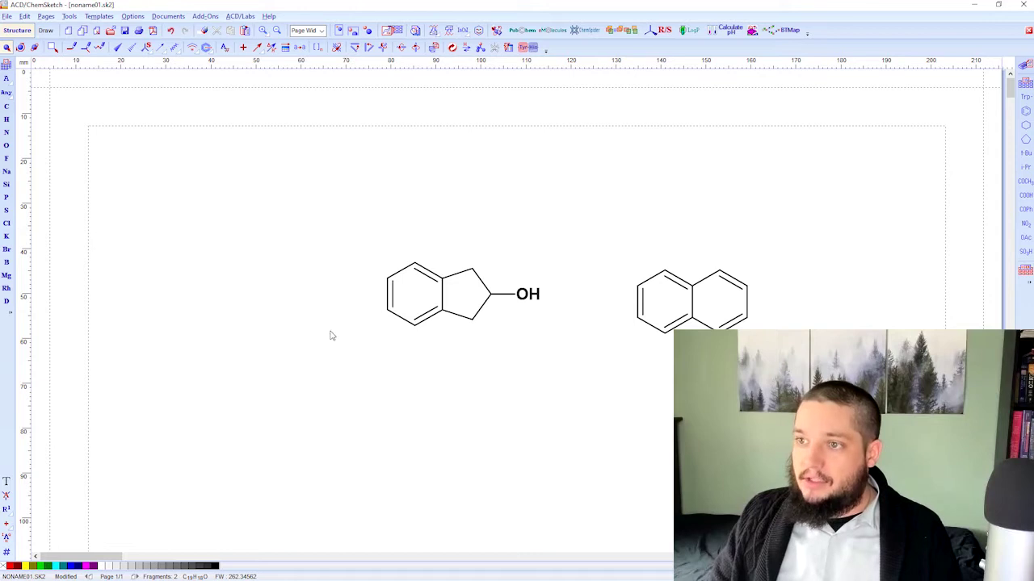
# Generate the name for only the fused-ring alcohol structure, and delete the naphthalene structure
pyautogui.click(445, 282)
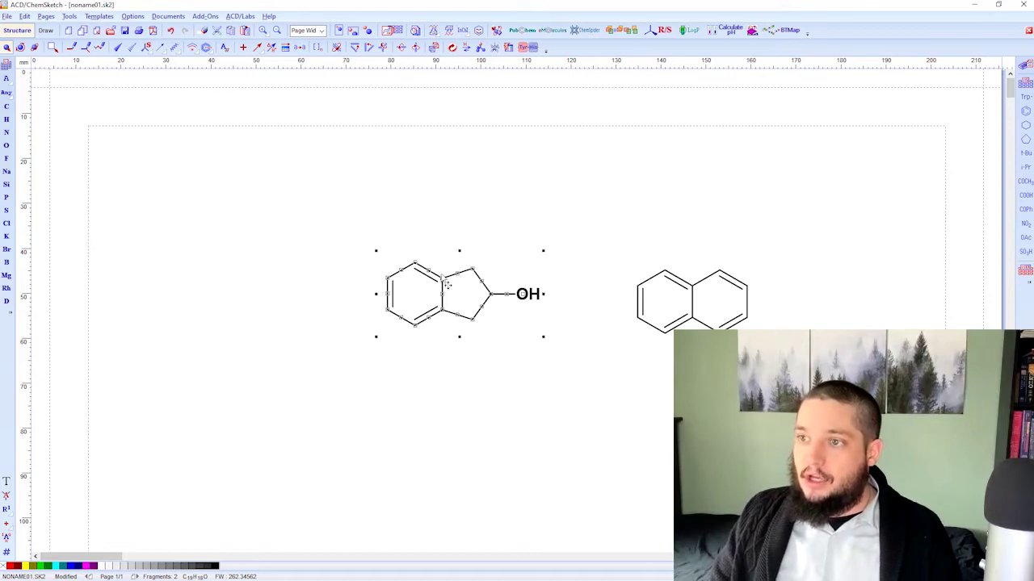
pyautogui.click(434, 31)
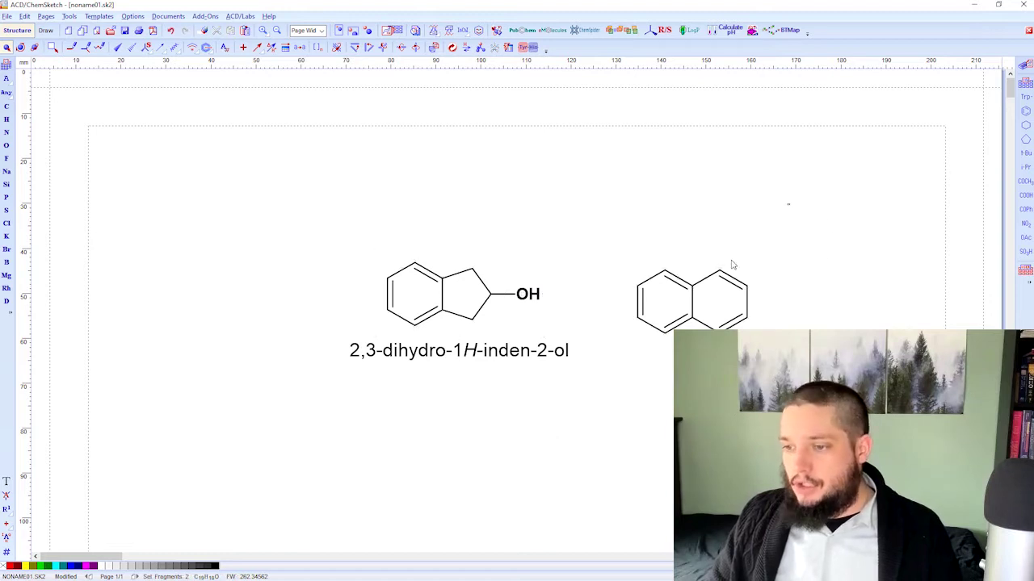
pyautogui.moveTo(789, 204); pyautogui.dragTo(613, 396)
pyautogui.press('Delete')
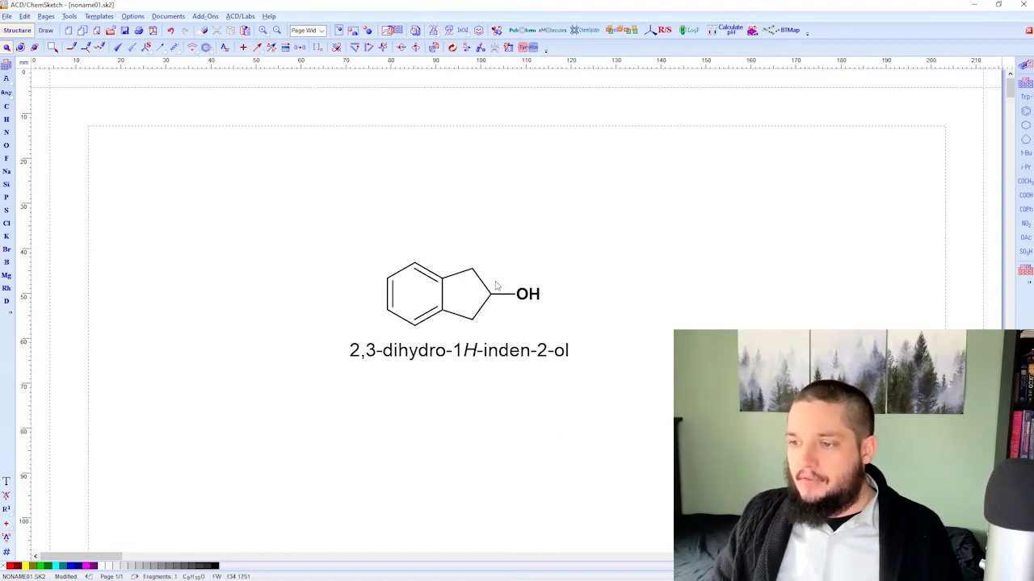
# Delete the fused-ring alcohol structure and move its name label about 26 mm up the page
pyautogui.moveTo(583, 225); pyautogui.dragTo(329, 330)
pyautogui.press('Delete')
pyautogui.moveTo(453, 361); pyautogui.dragTo(474, 242)
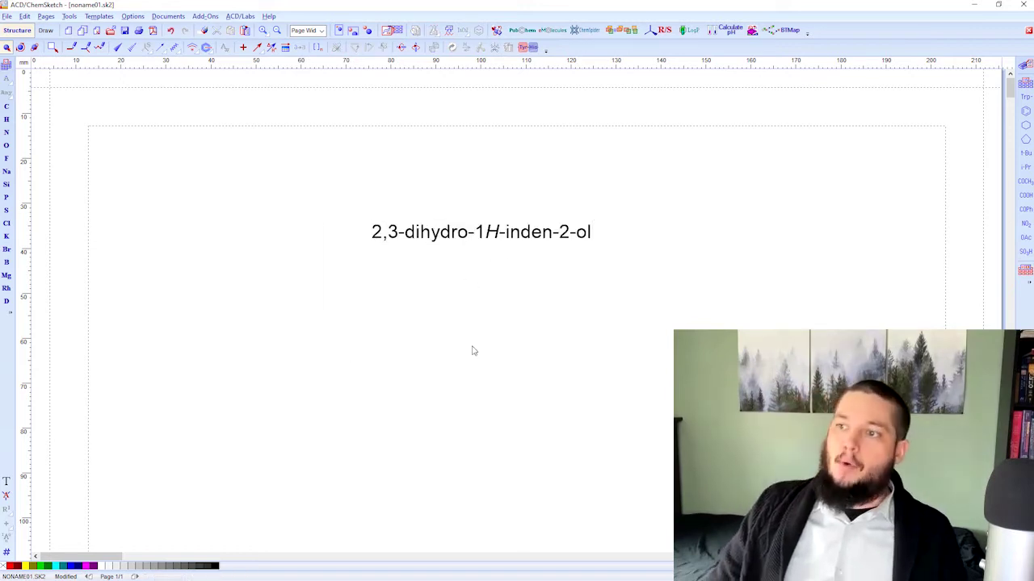
# Generate a structure from the selected 2,3-dihydro-1H-inden-2-ol name label
pyautogui.click(467, 247)
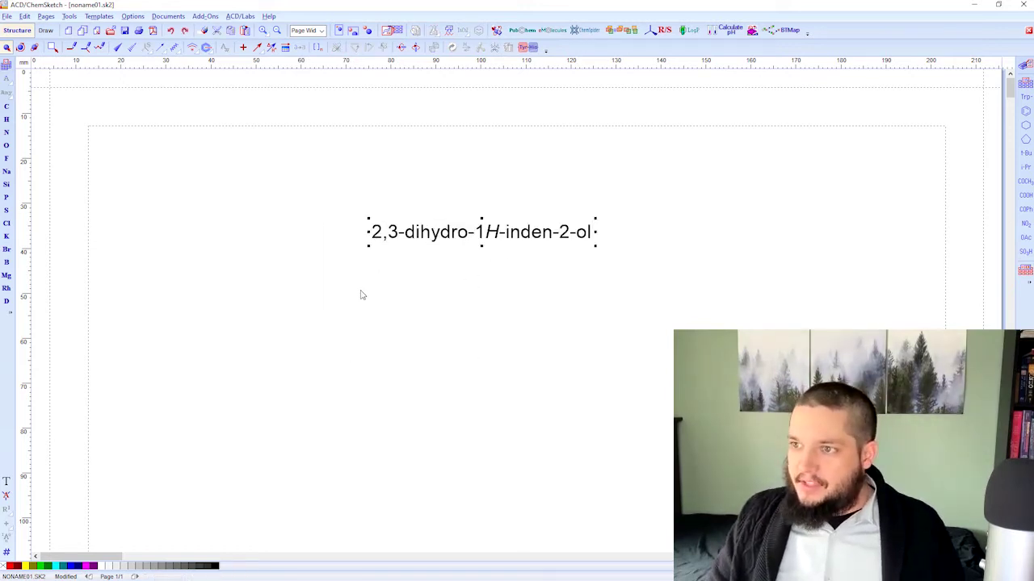
pyautogui.click(449, 31)
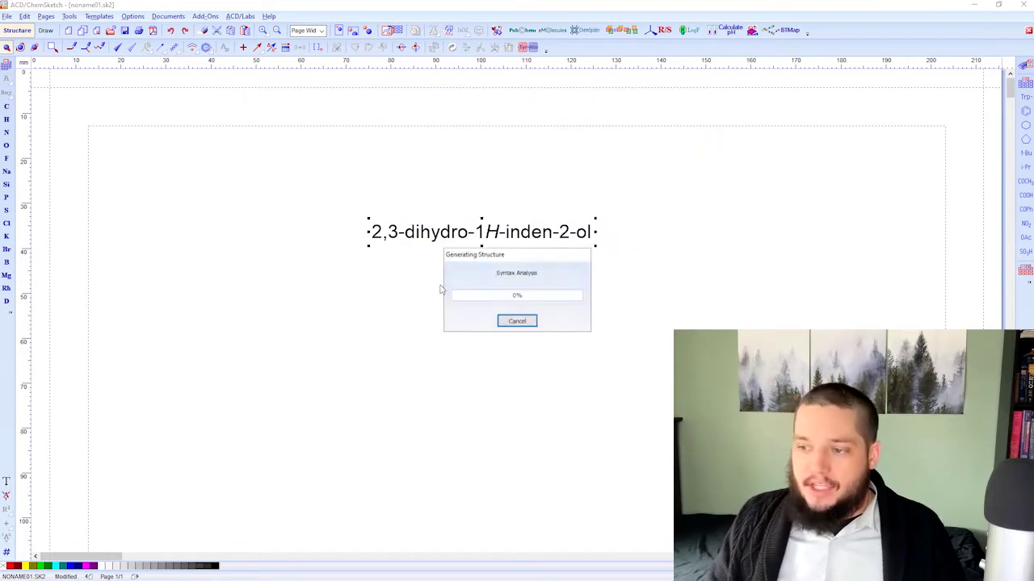
pyautogui.click(460, 436)
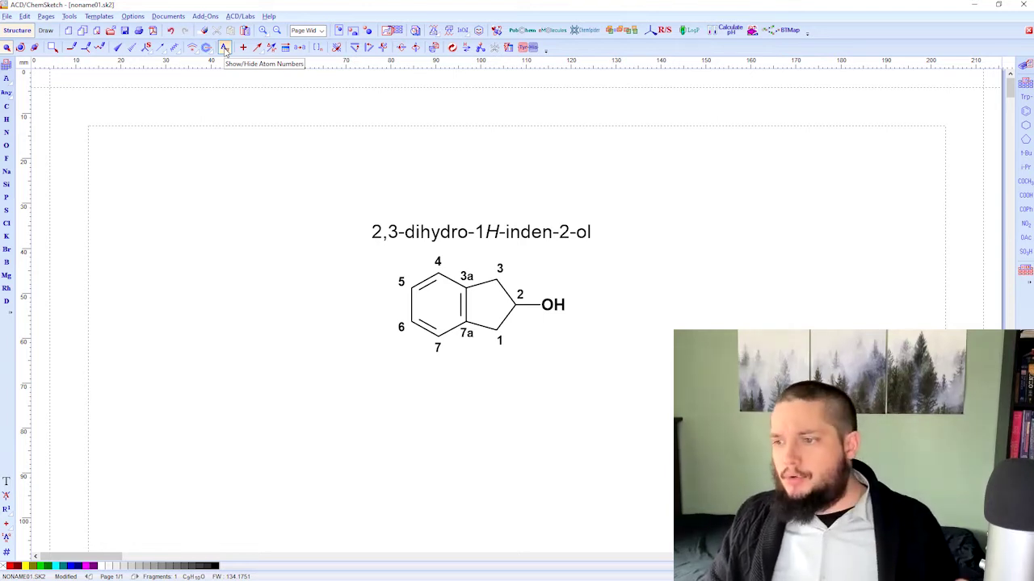
# Toggle the atom numbers on the generated structure until they are hidden, and delete the structure beneath its name
pyautogui.click(225, 48)
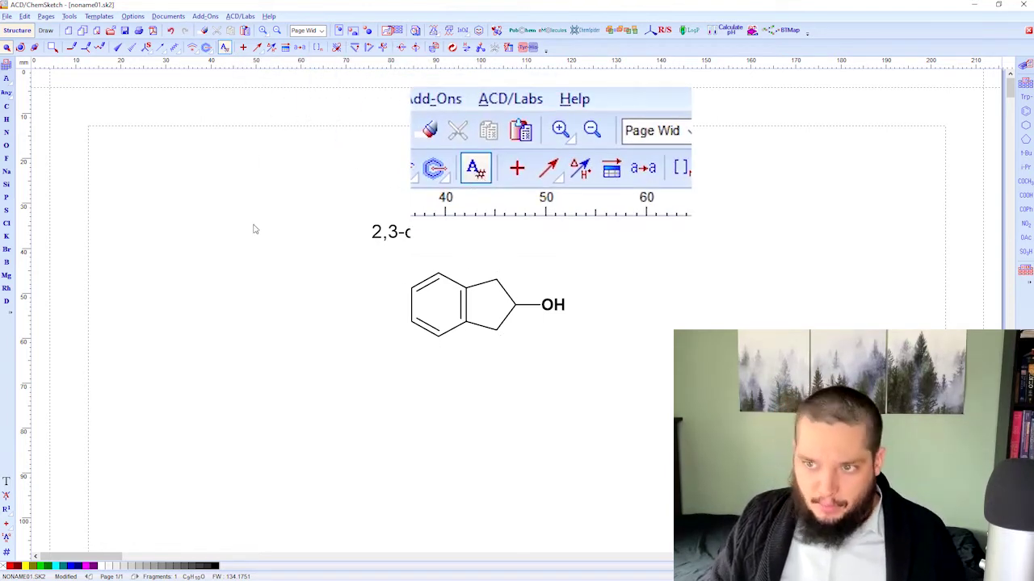
pyautogui.click(224, 49)
pyautogui.click(225, 49)
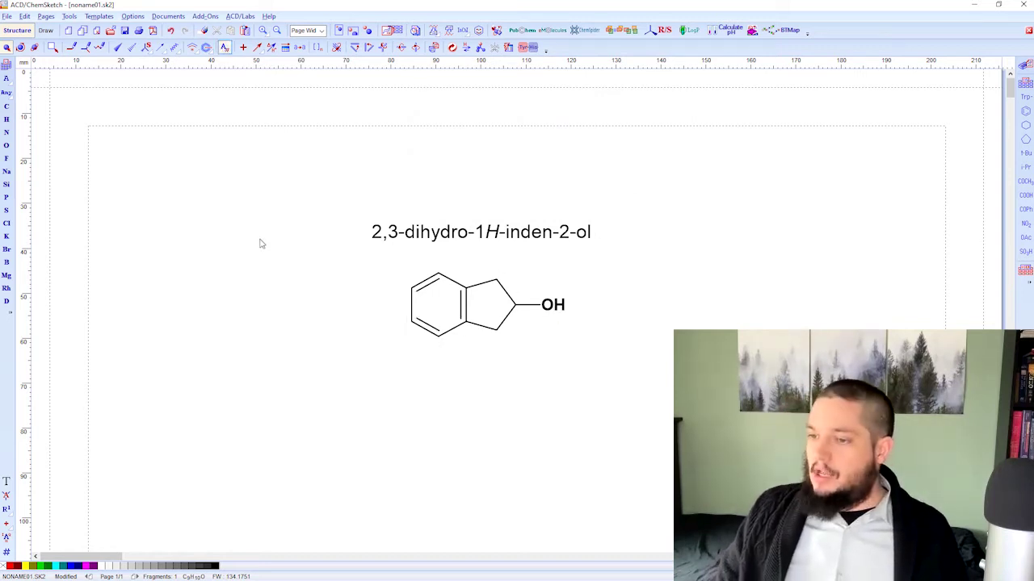
pyautogui.click(303, 275)
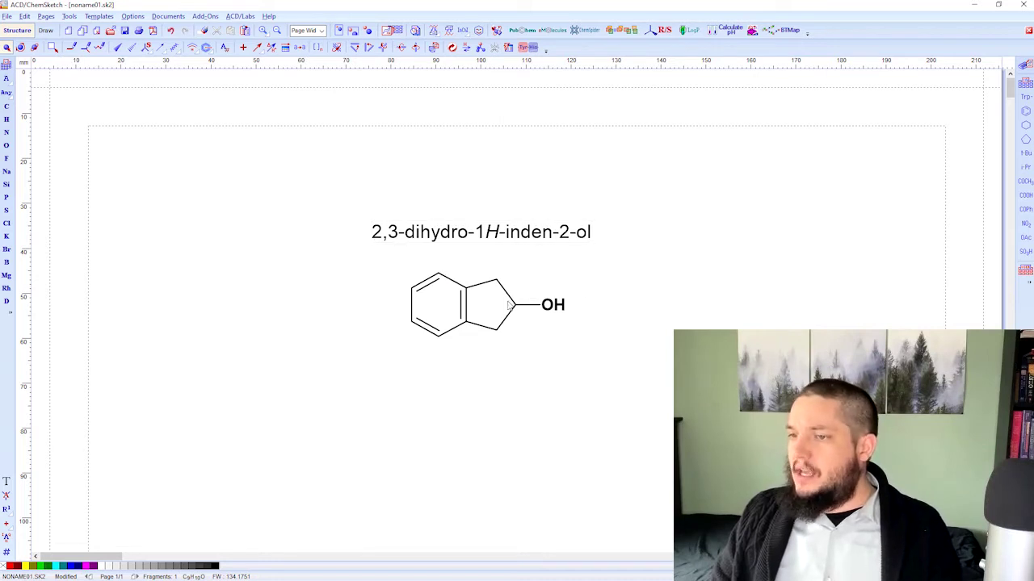
pyautogui.moveTo(598, 282); pyautogui.dragTo(370, 370)
pyautogui.press('Delete')
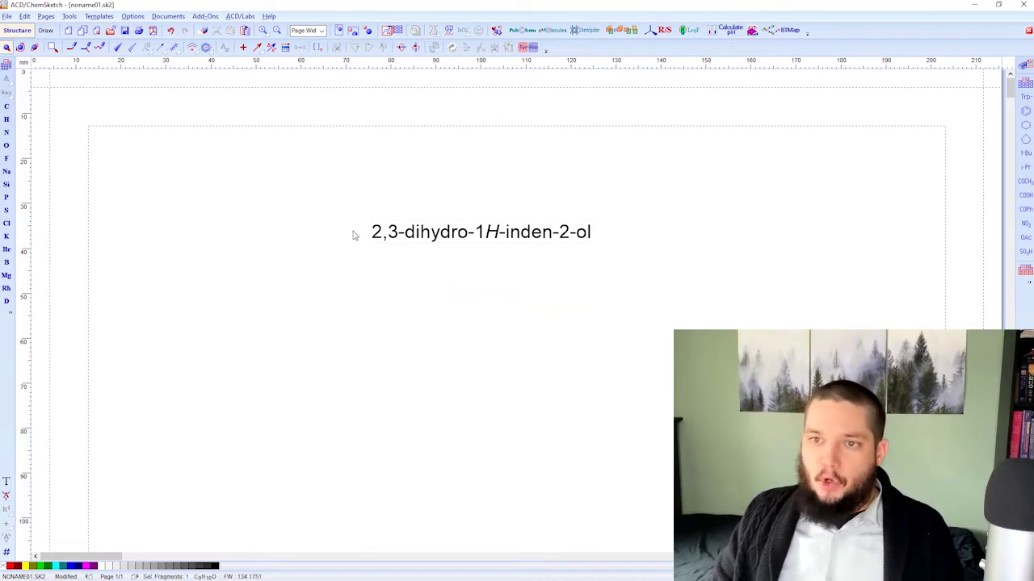
# Select the 2,3-dihydro-1H-inden-2-ol label and generate its structure again with the Structure from Name command
pyautogui.click(545, 239)
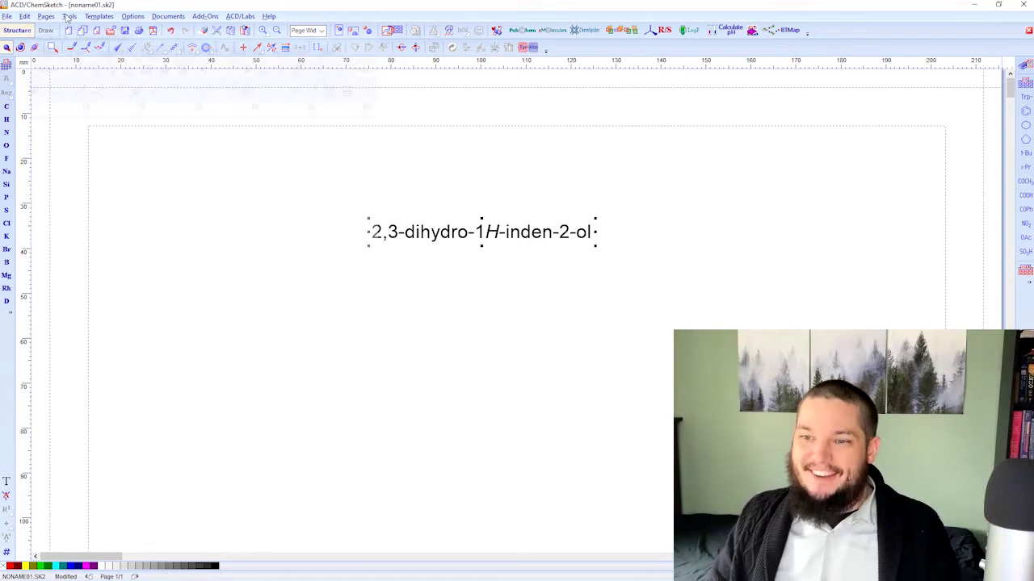
pyautogui.click(69, 16)
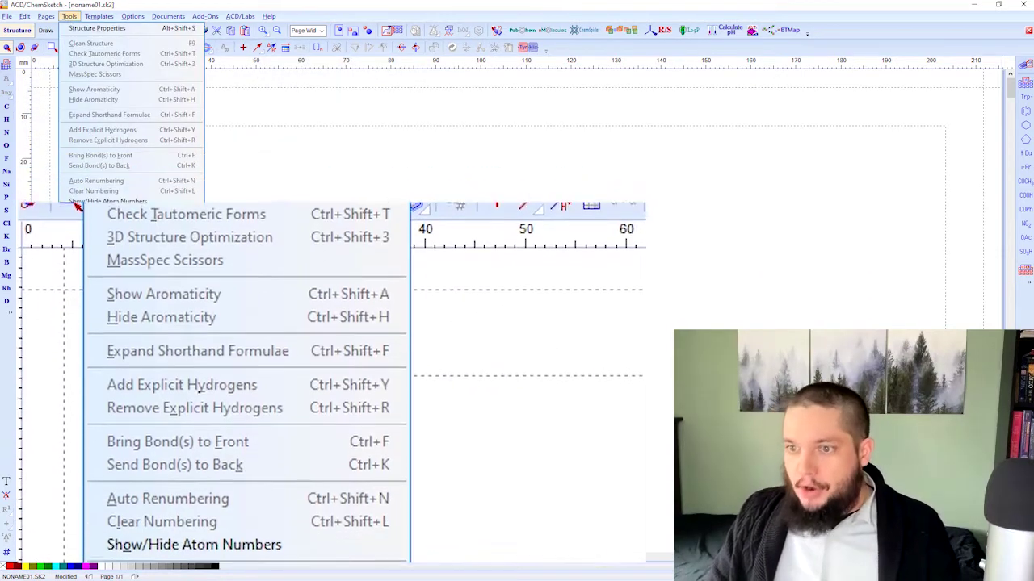
pyautogui.moveTo(141, 216)
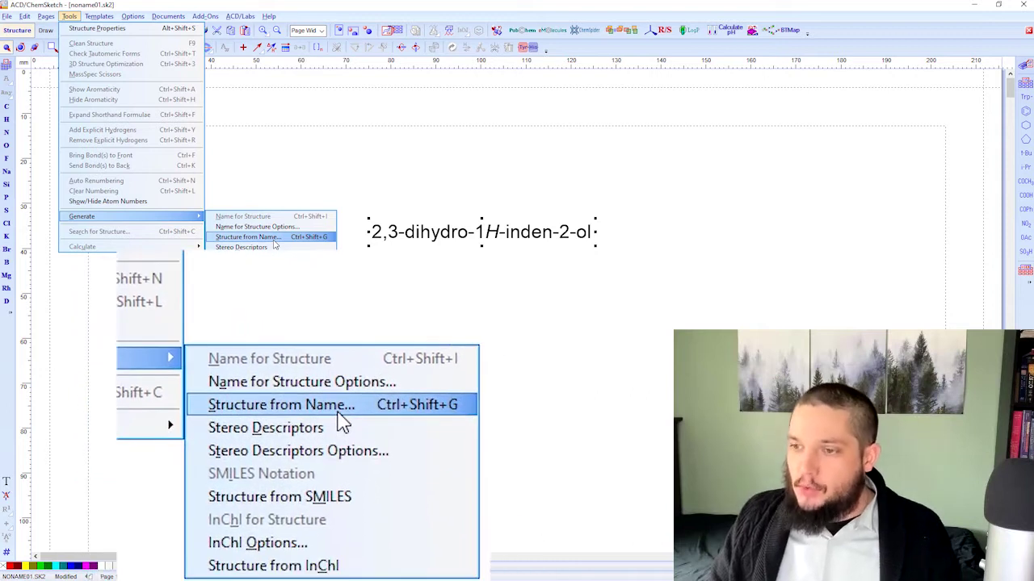
pyautogui.click(274, 239)
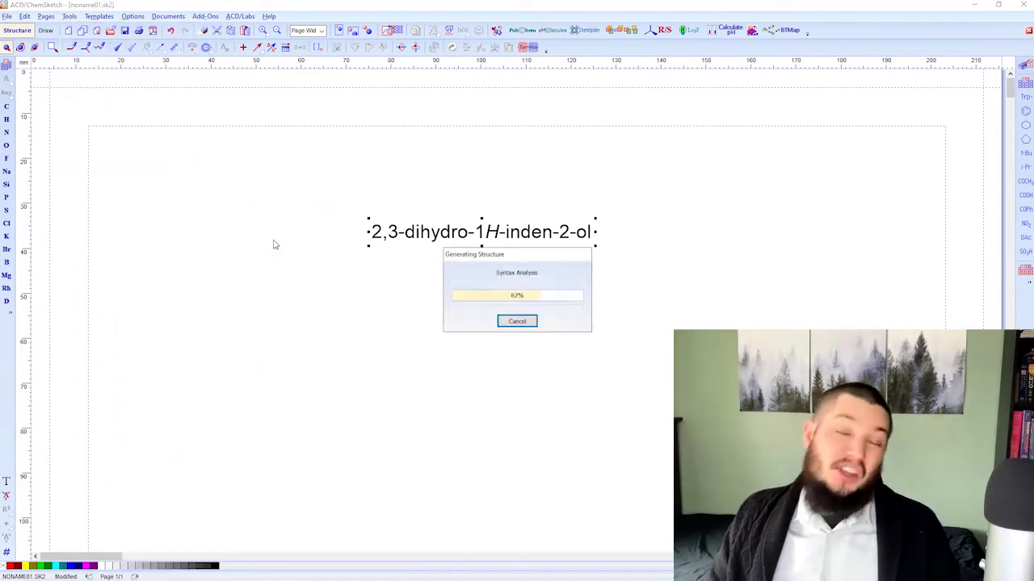
pyautogui.click(291, 421)
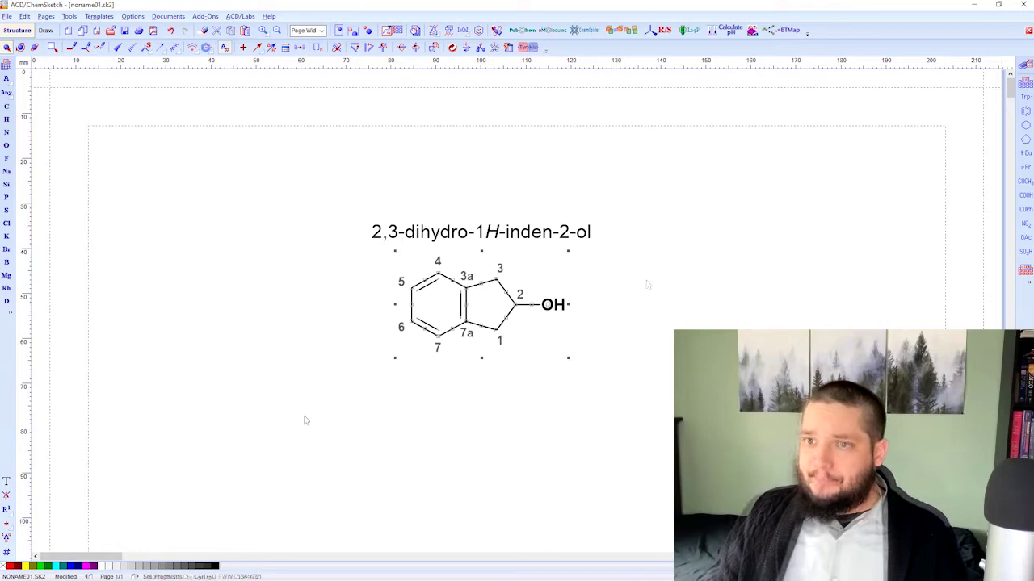
# Delete the 2,3-dihydro-1H-inden-2-ol name label and select the whole indanol structure
pyautogui.click(594, 240)
pyautogui.press('Delete')
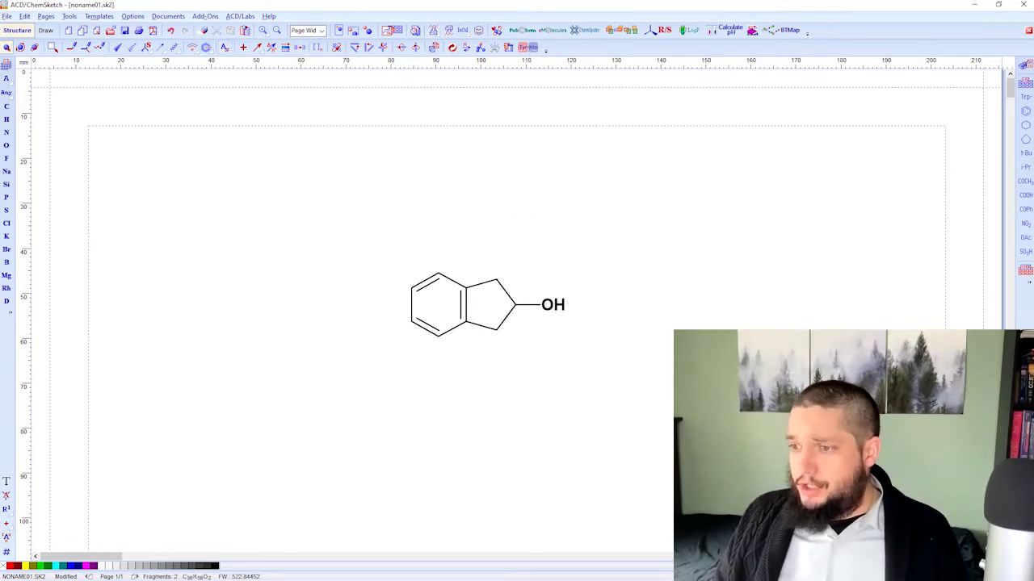
pyautogui.moveTo(651, 217); pyautogui.dragTo(386, 367)
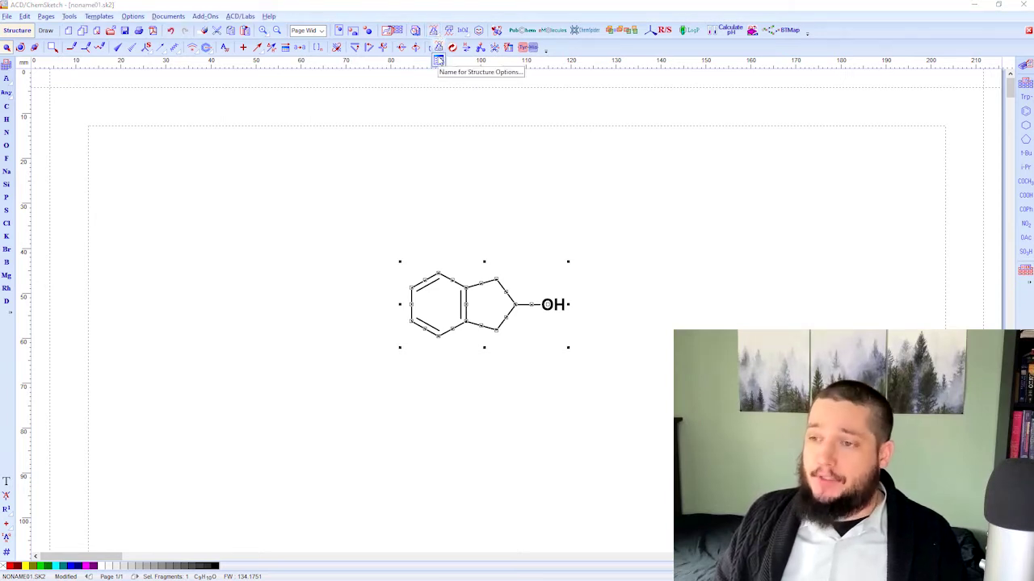
# In the name generation preferences, enable retained replacements (toluene) and disable biochemical names for Steroids, Alkaloids, Terpenes
pyautogui.click(439, 60)
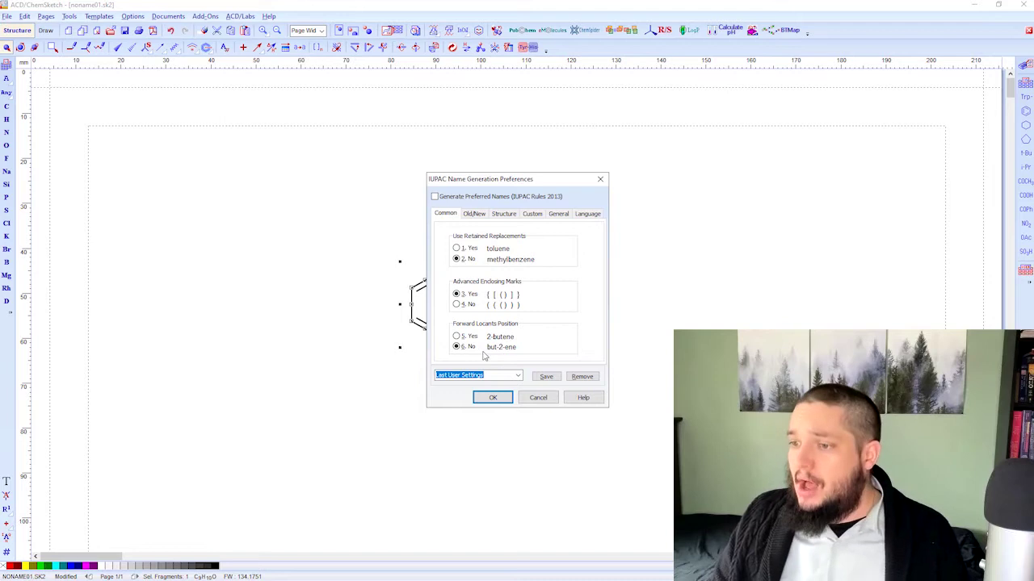
pyautogui.click(457, 248)
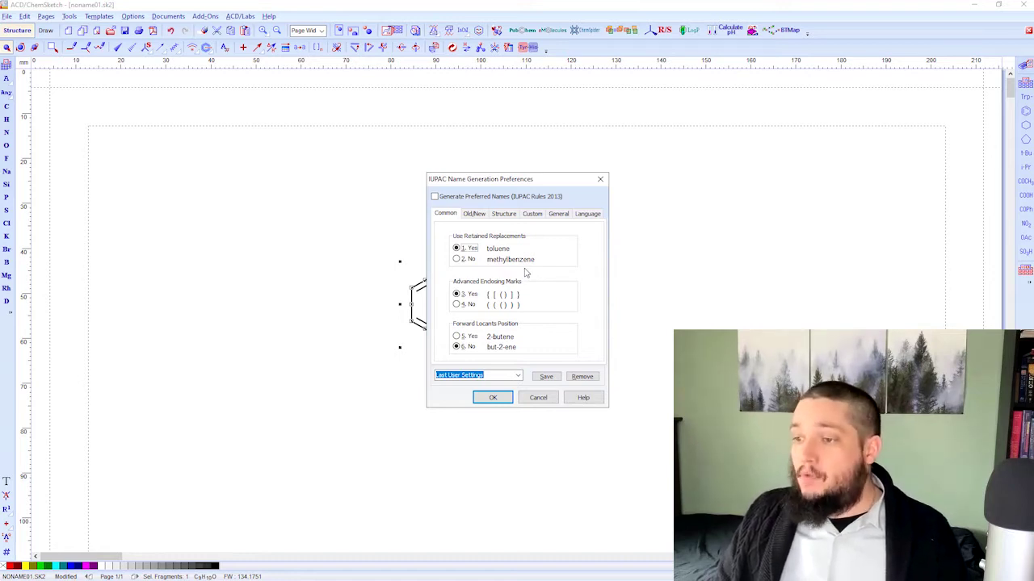
pyautogui.click(480, 215)
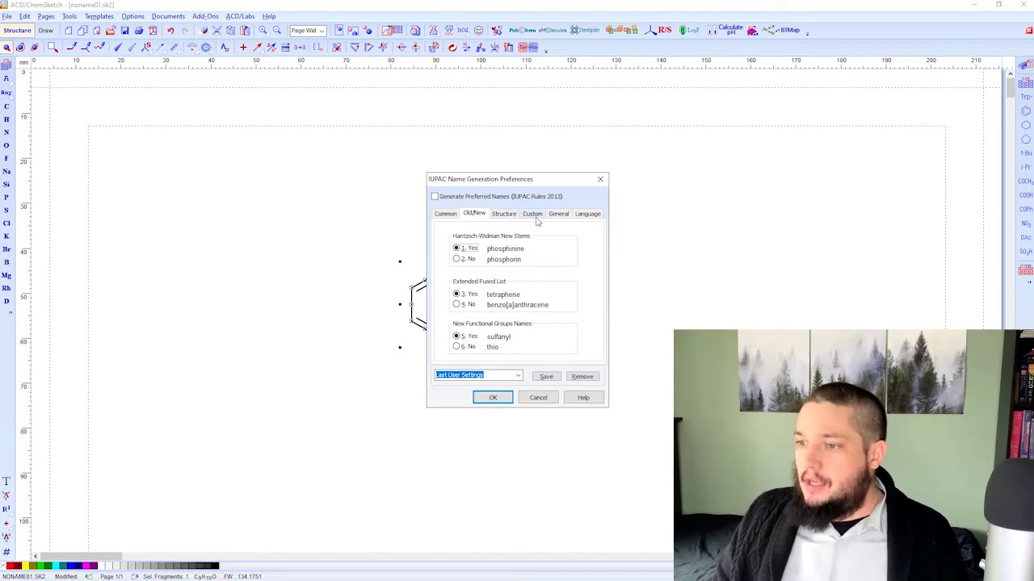
pyautogui.click(510, 214)
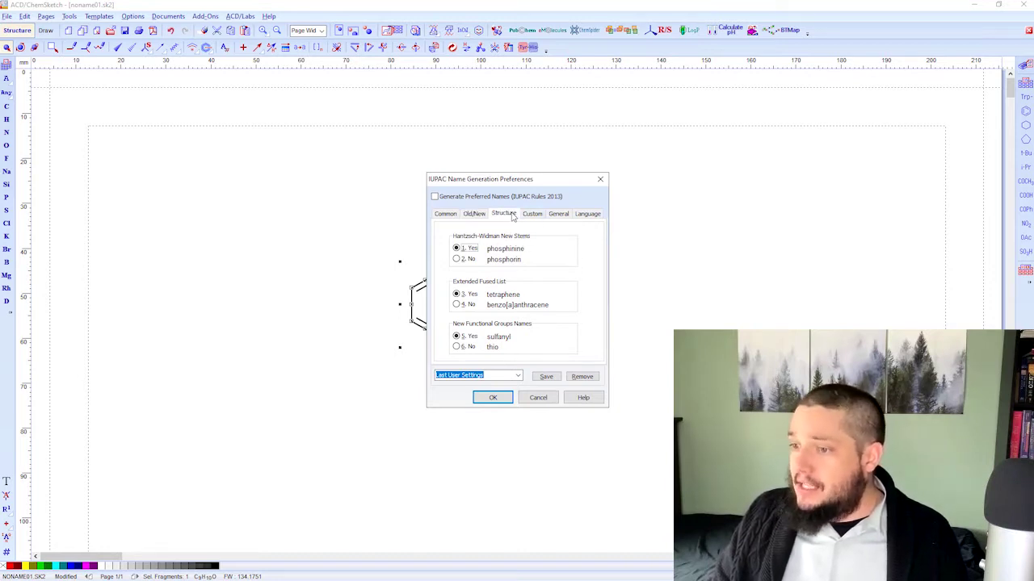
pyautogui.click(531, 215)
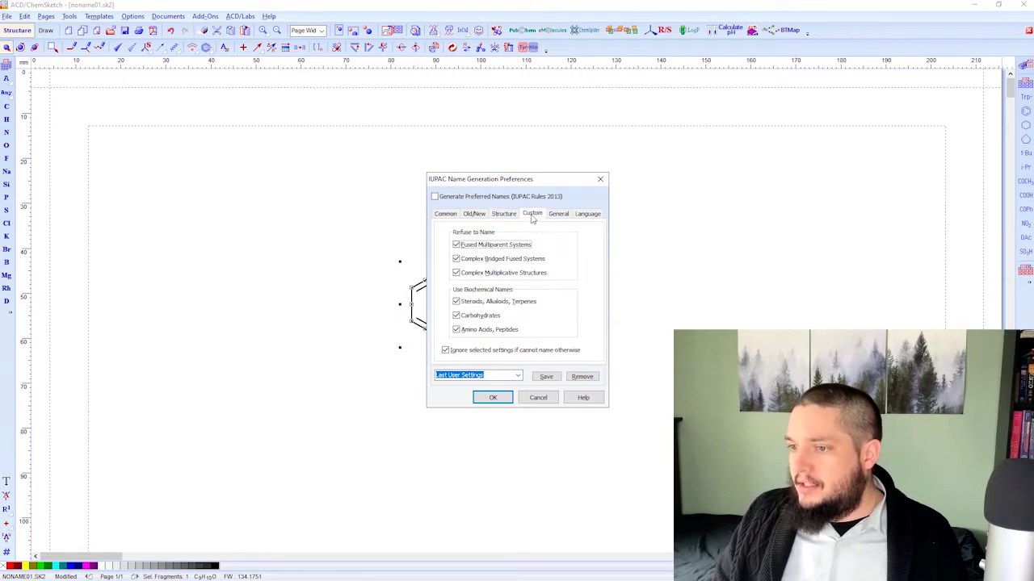
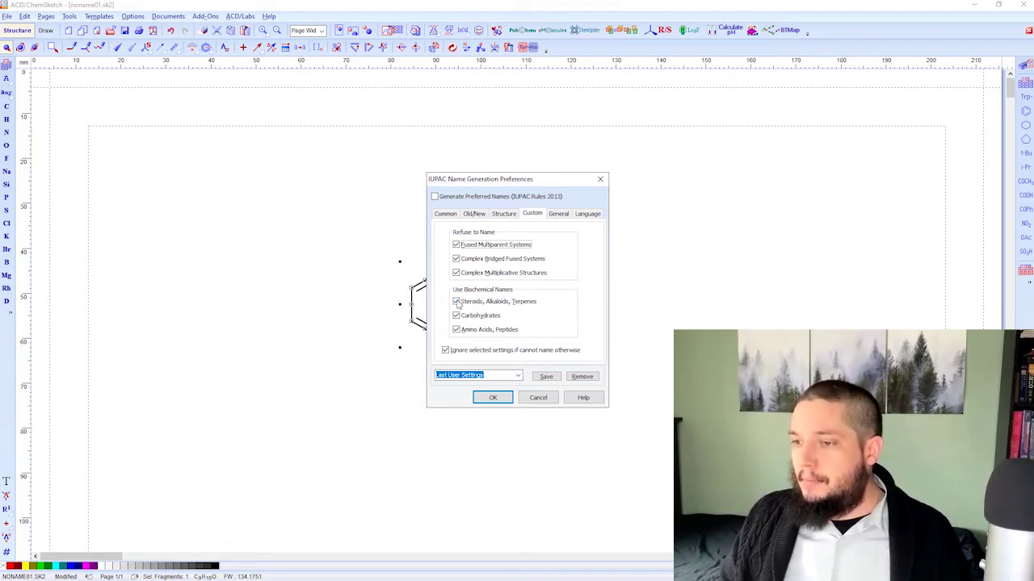
pyautogui.click(457, 302)
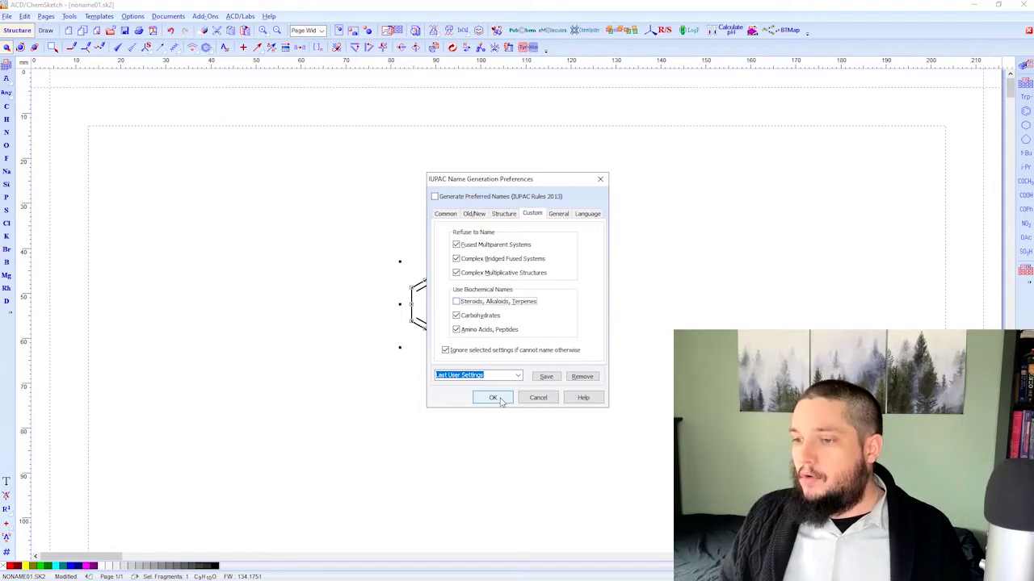
pyautogui.click(492, 397)
# Select the entire steroid structure further down the page and generate its IUPAC name
pyautogui.scroll(-8, 498, 399)
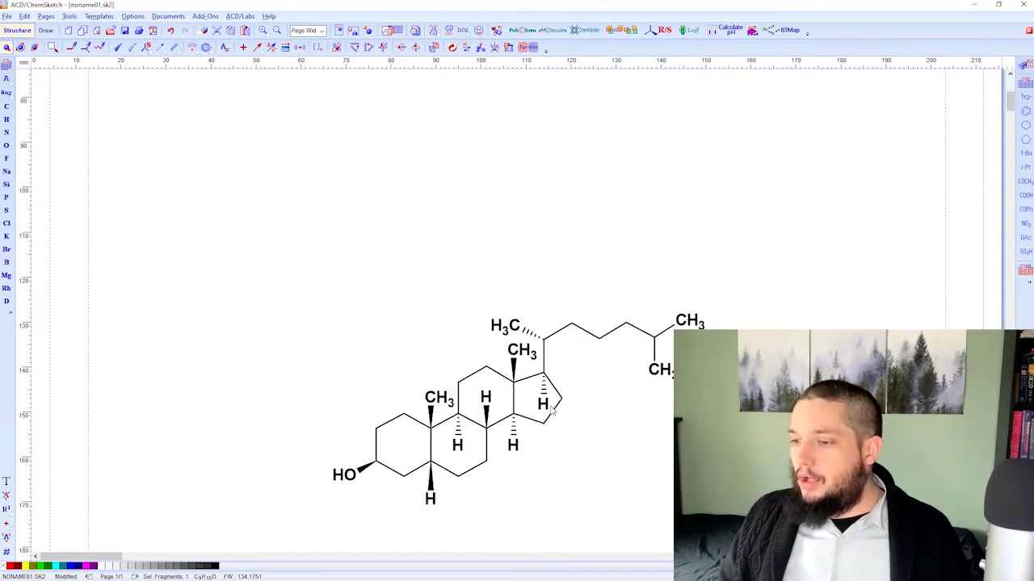
pyautogui.scroll(-3, 659, 428)
pyautogui.moveTo(760, 148); pyautogui.dragTo(194, 459)
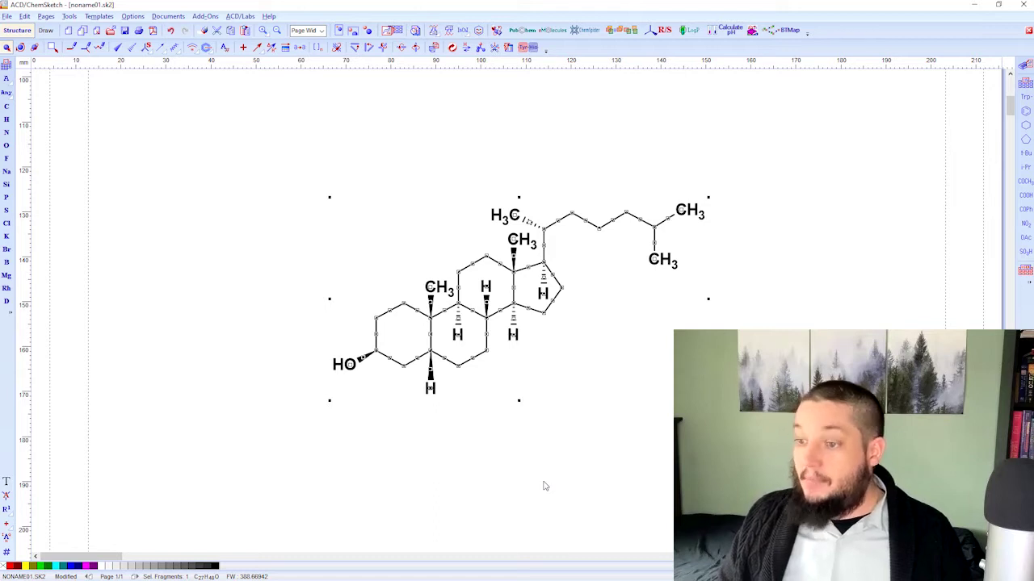
pyautogui.click(544, 485)
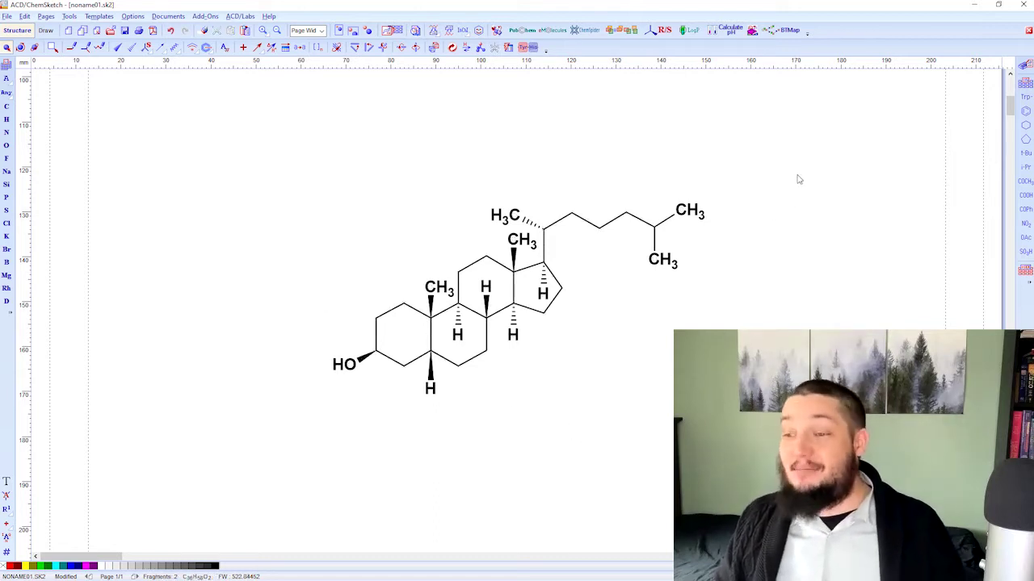
pyautogui.moveTo(778, 144); pyautogui.dragTo(237, 458)
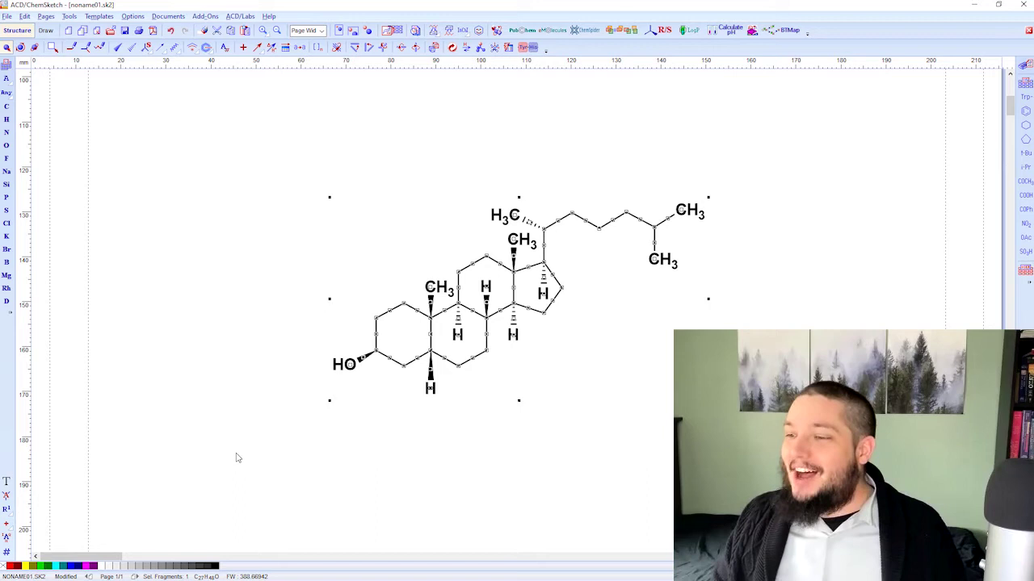
pyautogui.click(307, 484)
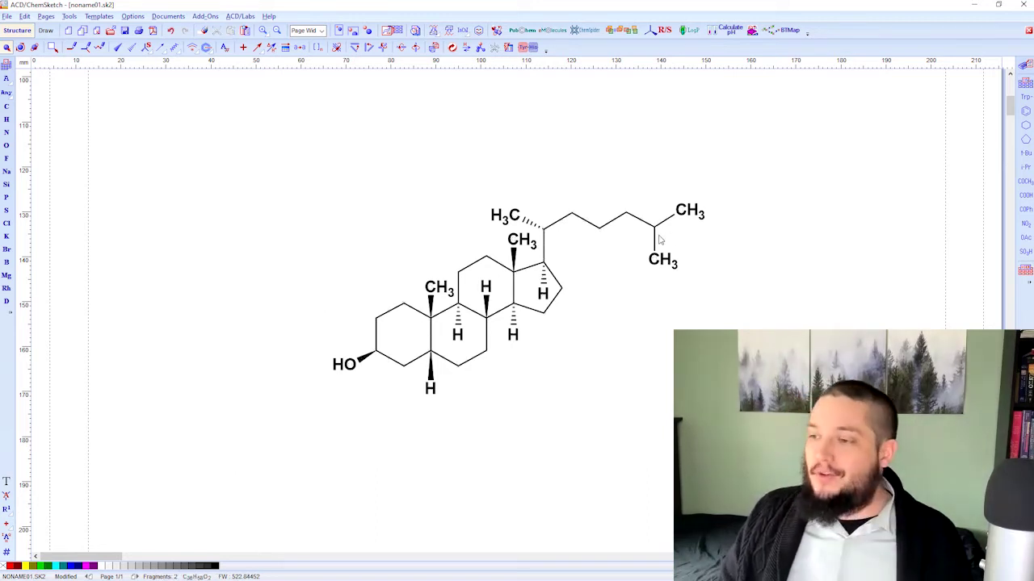
pyautogui.moveTo(776, 143); pyautogui.dragTo(219, 452)
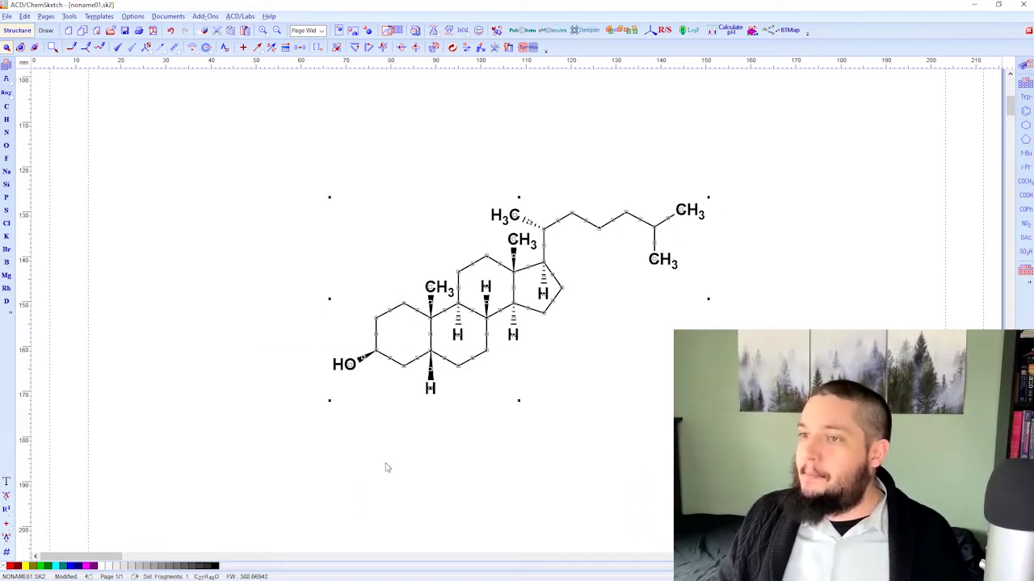
pyautogui.click(433, 31)
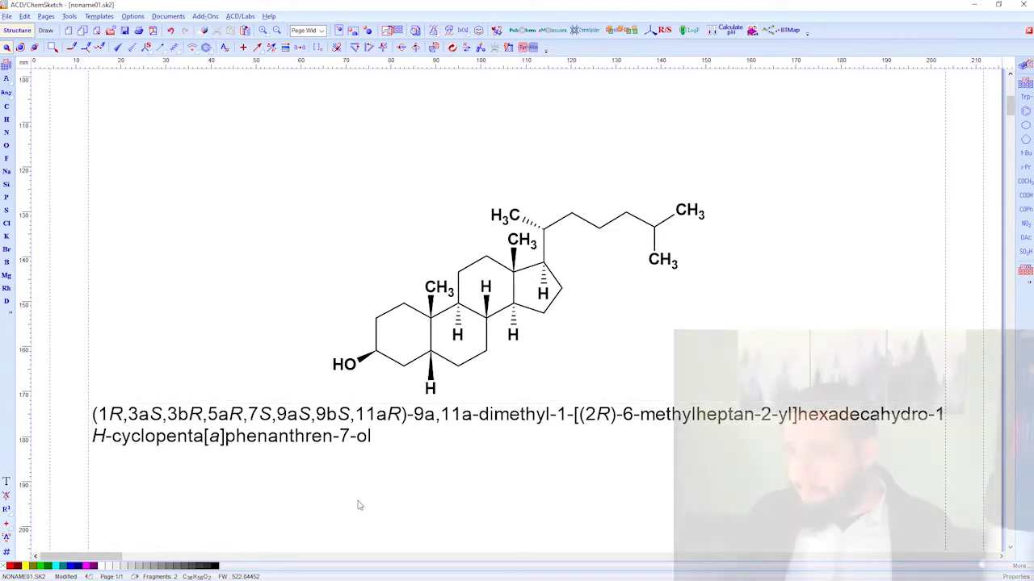
# Delete the steroid's systematic name and re-enable biochemical names for Steroids, Alkaloids, Terpenes in the name generation preferences
pyautogui.click(438, 418)
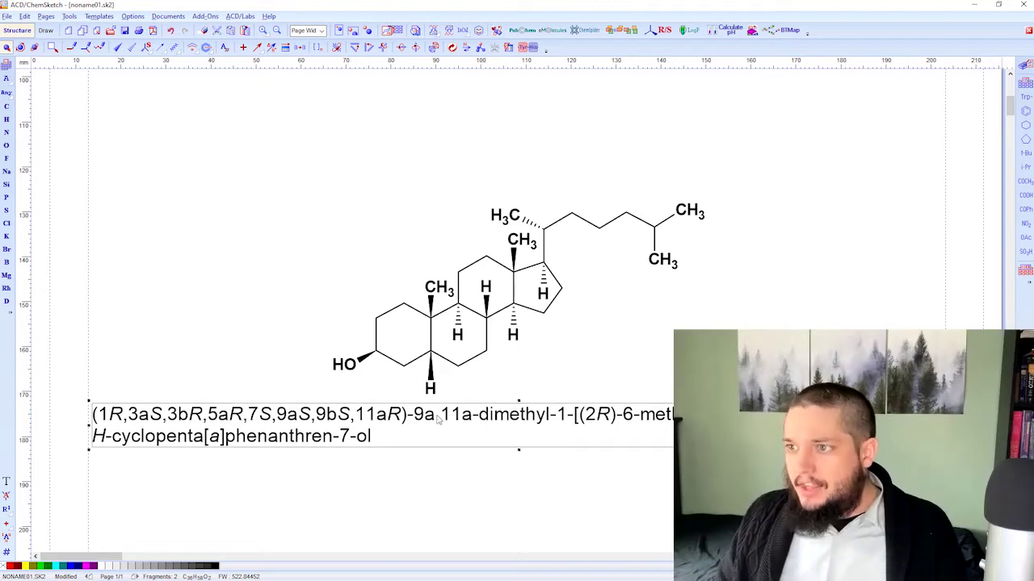
pyautogui.press('Delete')
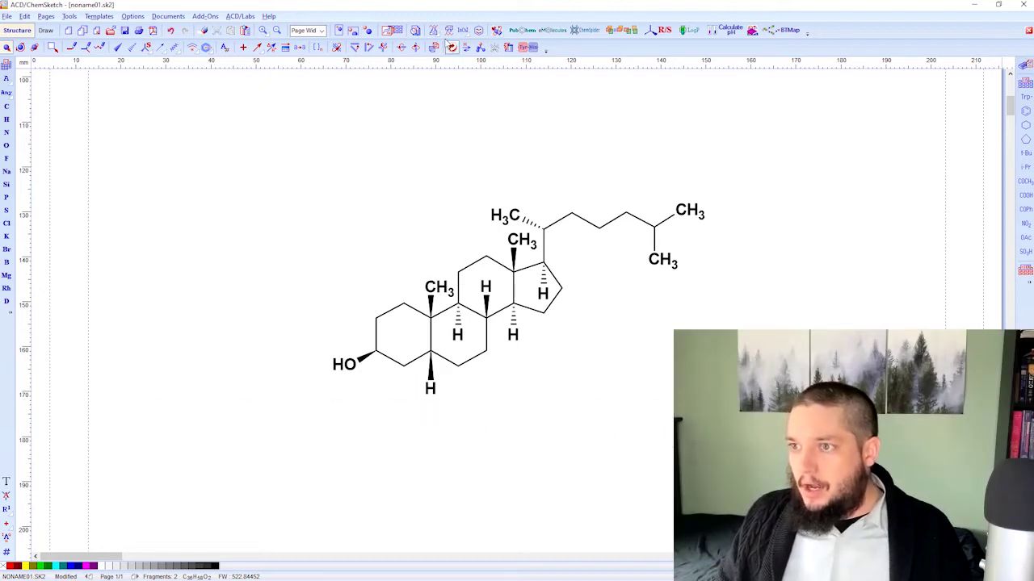
pyautogui.click(433, 30)
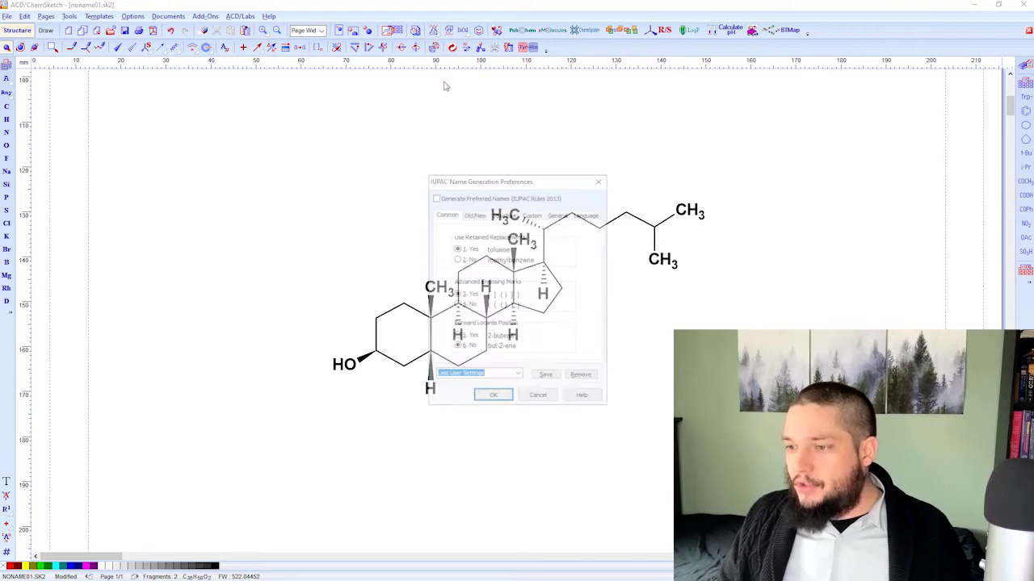
pyautogui.click(568, 215)
pyautogui.click(586, 214)
pyautogui.click(532, 214)
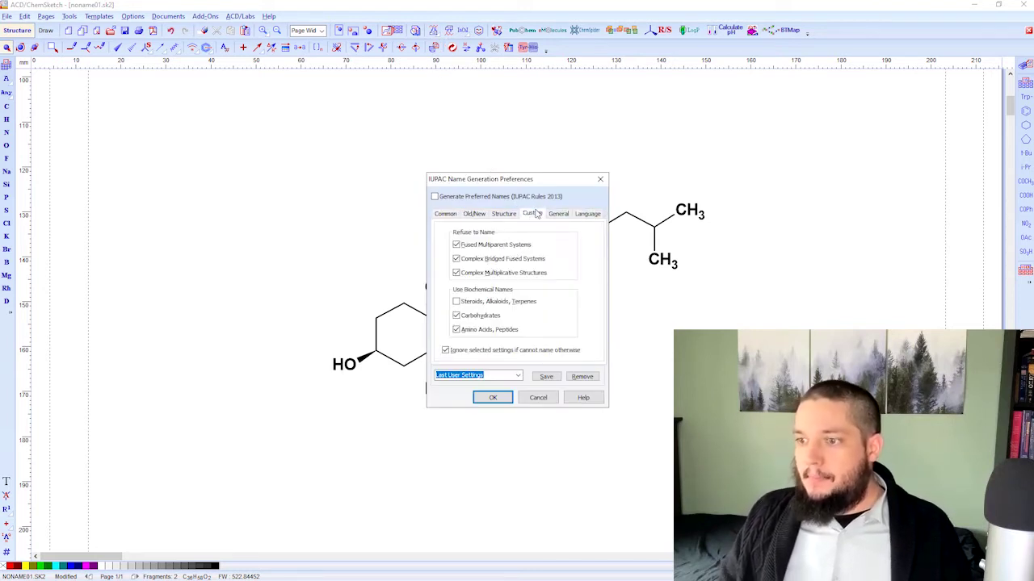
pyautogui.click(464, 302)
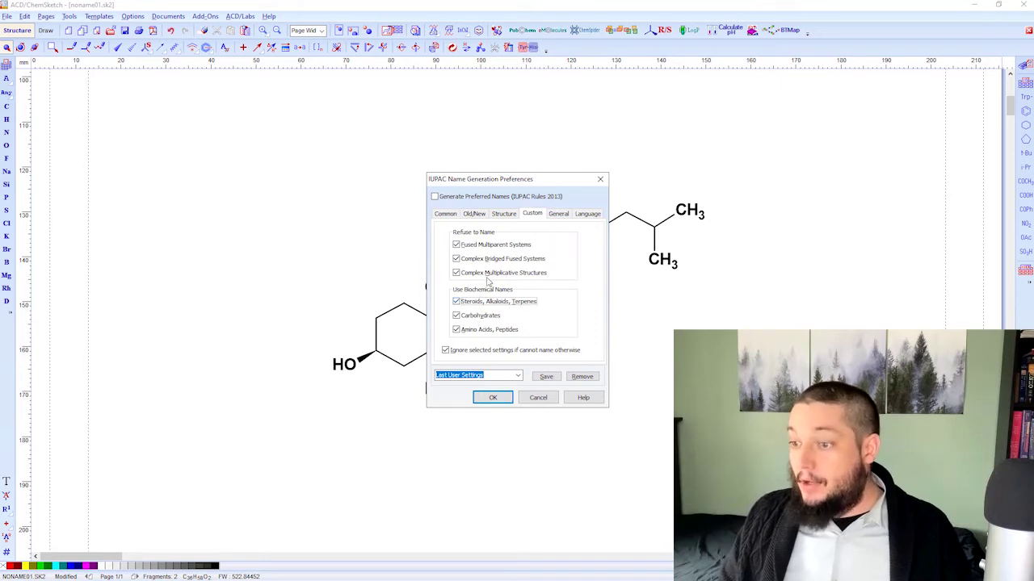
pyautogui.click(494, 398)
# Generate the steroid structure's name with the restored setting, and delete both the structure and its name
pyautogui.moveTo(767, 146); pyautogui.dragTo(275, 450)
pyautogui.click(434, 31)
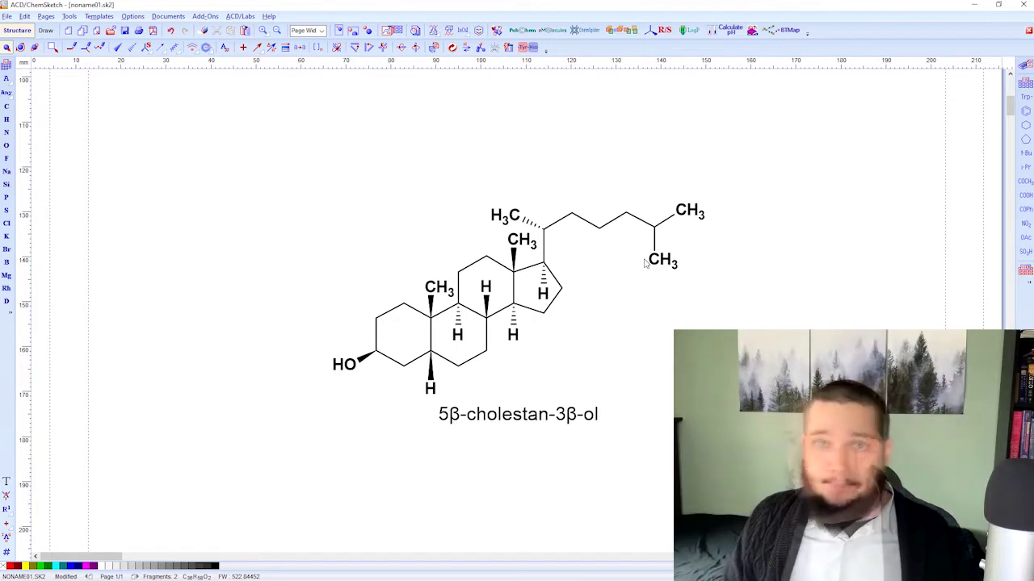
pyautogui.moveTo(768, 117); pyautogui.dragTo(243, 489)
pyautogui.press('Delete')
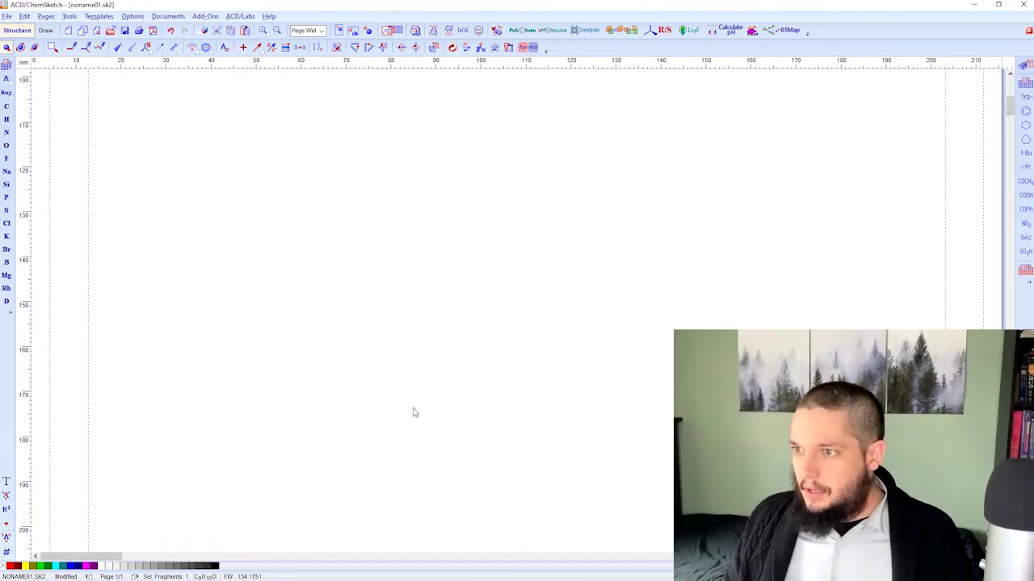
# Select the indanol structure near the top of the page and generate its InChI string
pyautogui.hotkey('ctrl', 'v')
pyautogui.scroll(10, 393, 415)
pyautogui.click(579, 417)
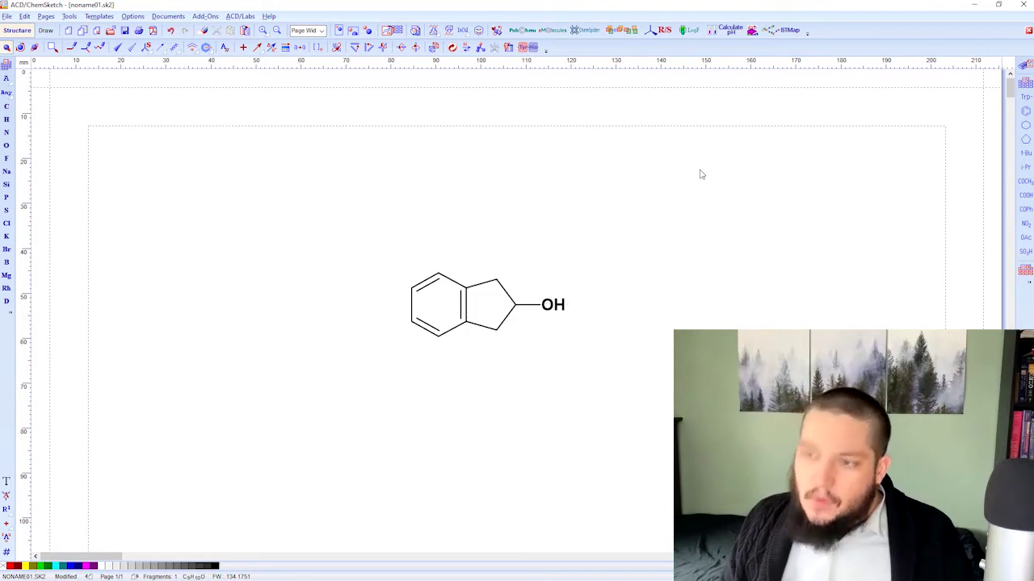
pyautogui.hotkey('ctrl', 'a')
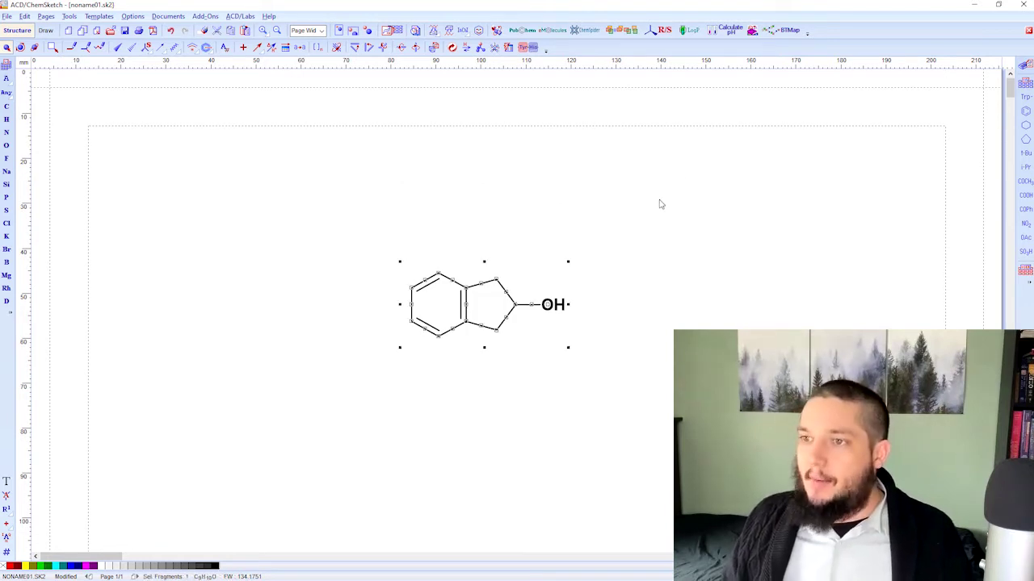
pyautogui.click(637, 248)
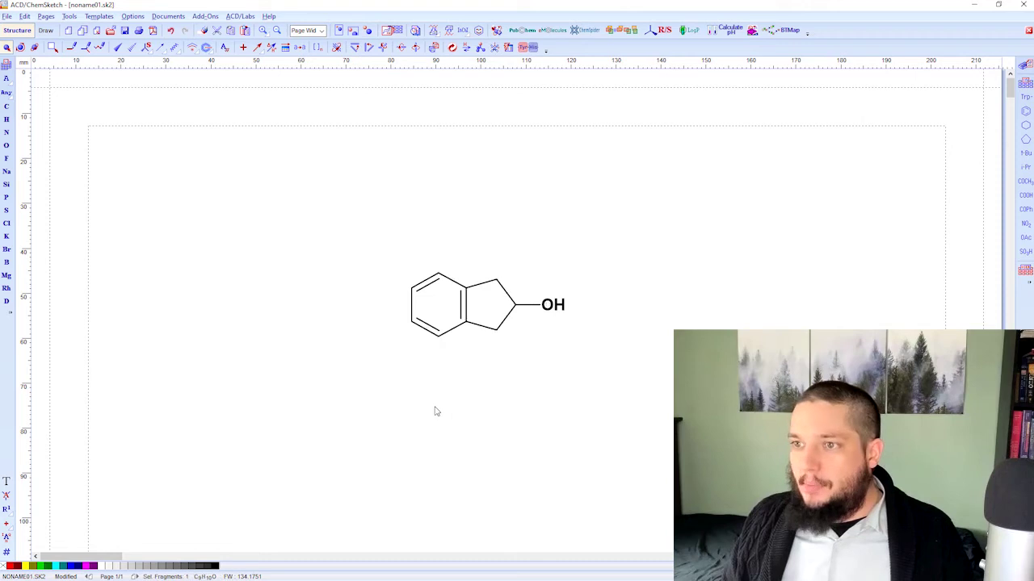
pyautogui.moveTo(364, 360); pyautogui.dragTo(363, 361)
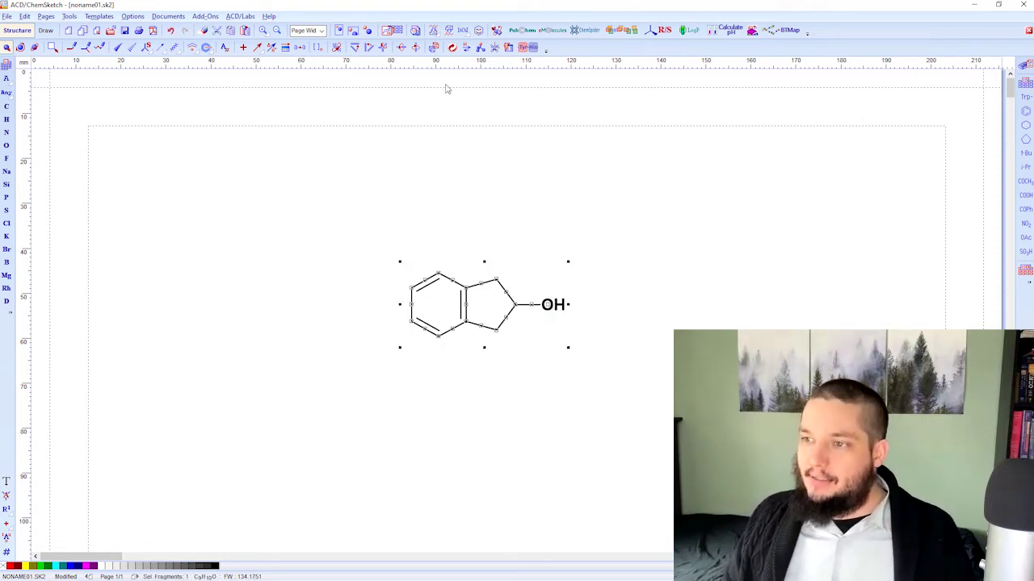
pyautogui.click(359, 229)
pyautogui.click(463, 30)
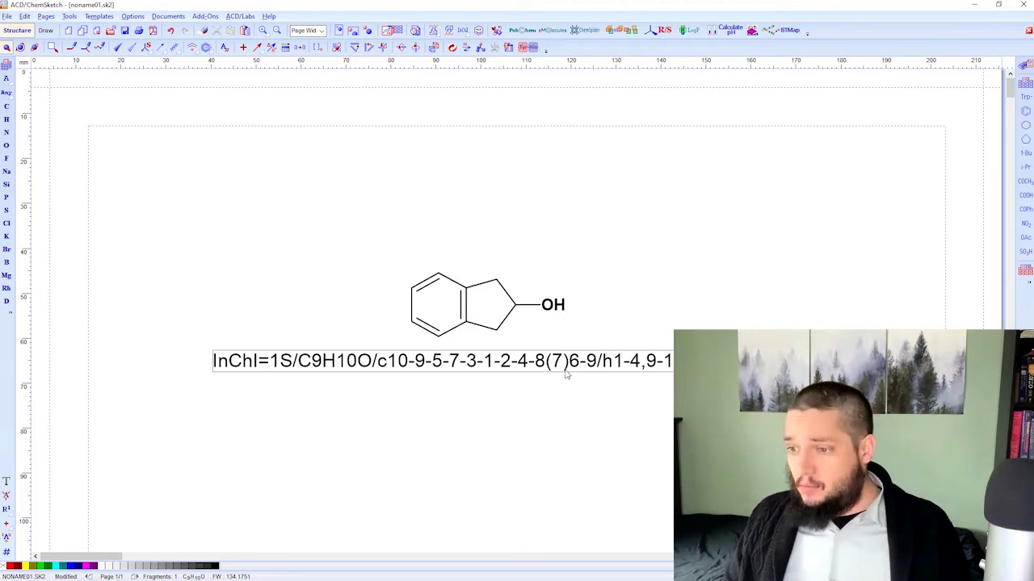
# Delete the InChI string beneath the indanol structure and generate its SMILES notation instead
pyautogui.click(567, 373)
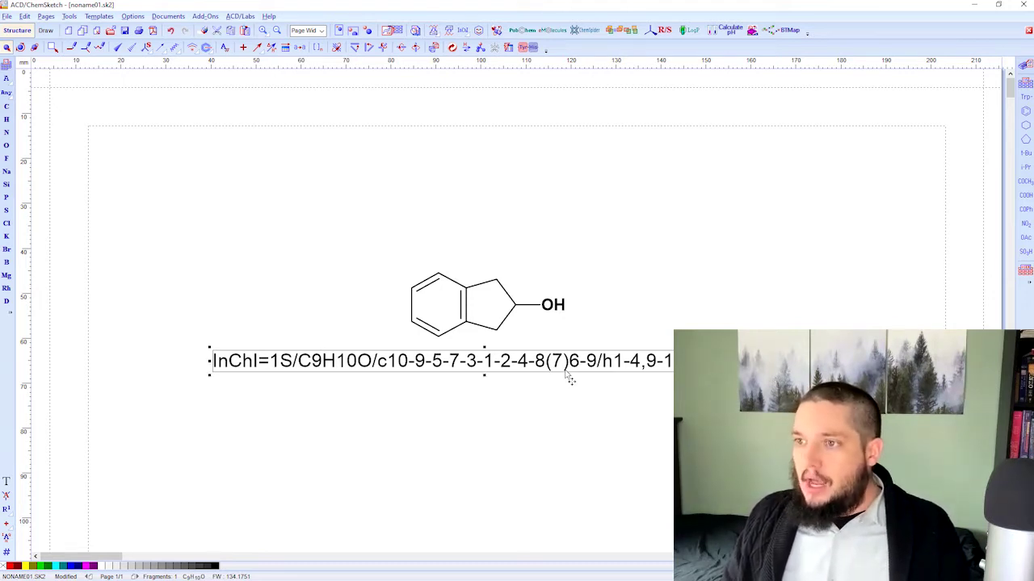
pyautogui.press('Delete')
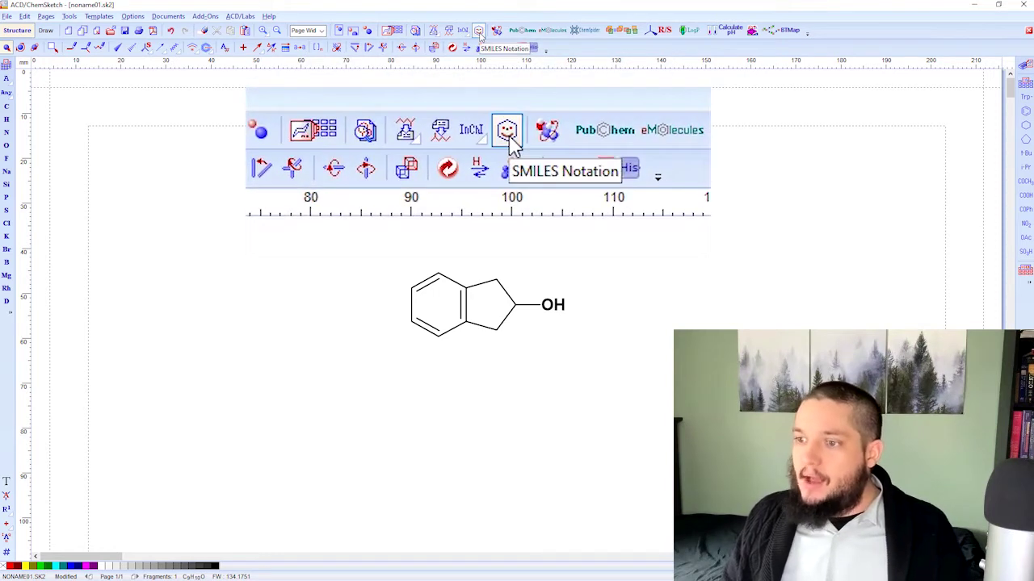
pyautogui.click(479, 31)
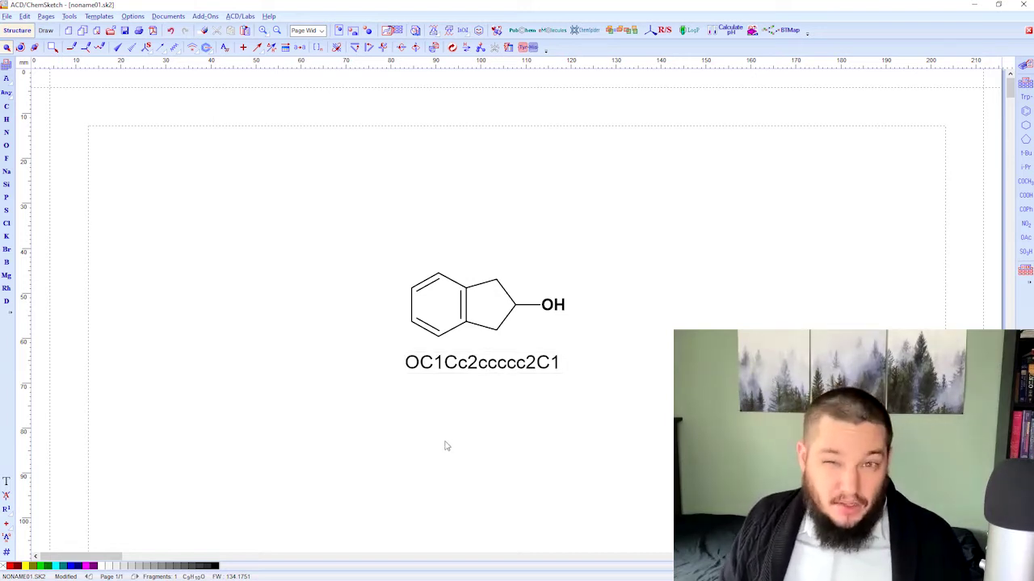
pyautogui.click(498, 367)
pyautogui.click(481, 442)
pyautogui.click(495, 357)
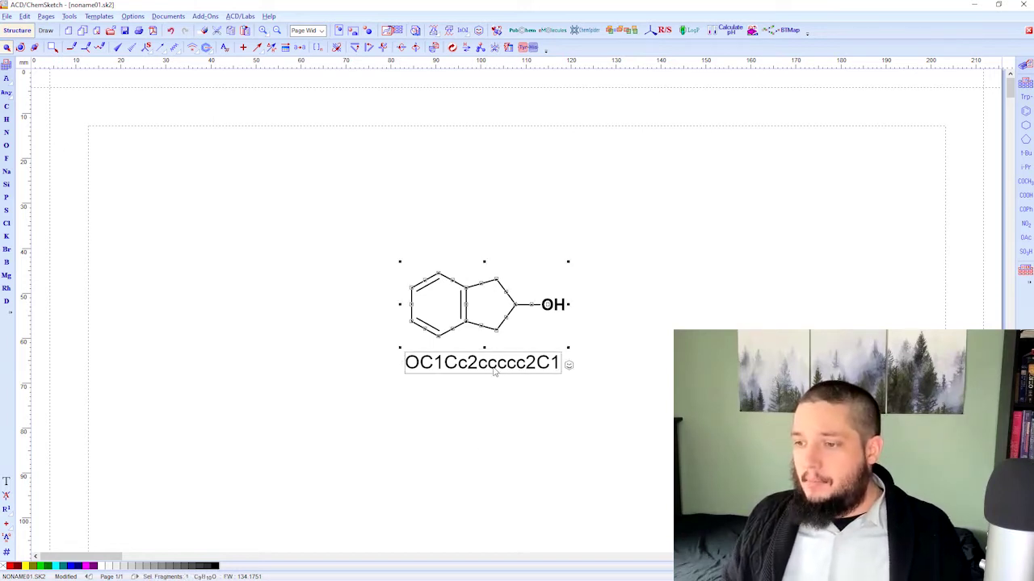
pyautogui.press('Delete')
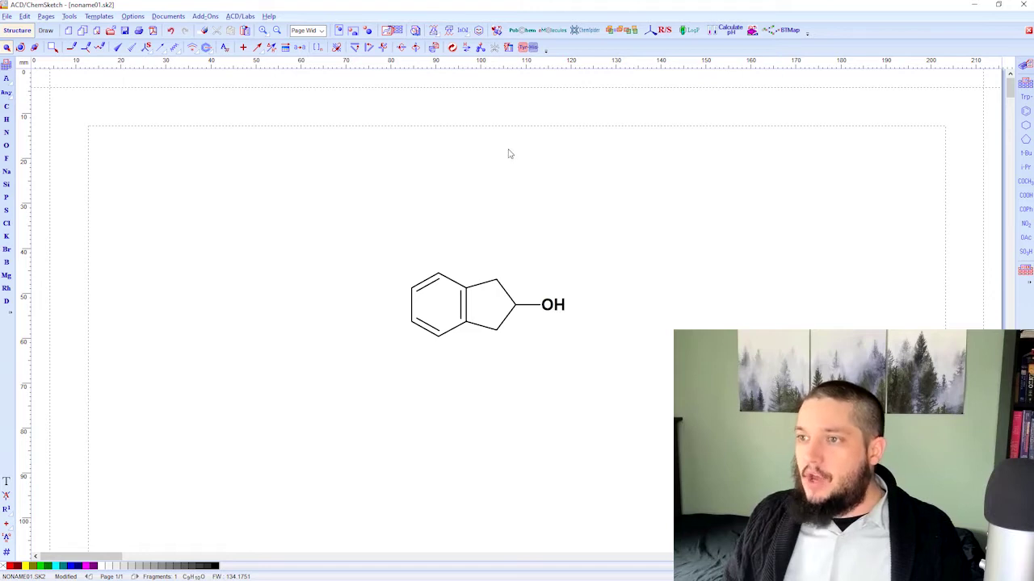
pyautogui.hotkey('ctrl', 'z')
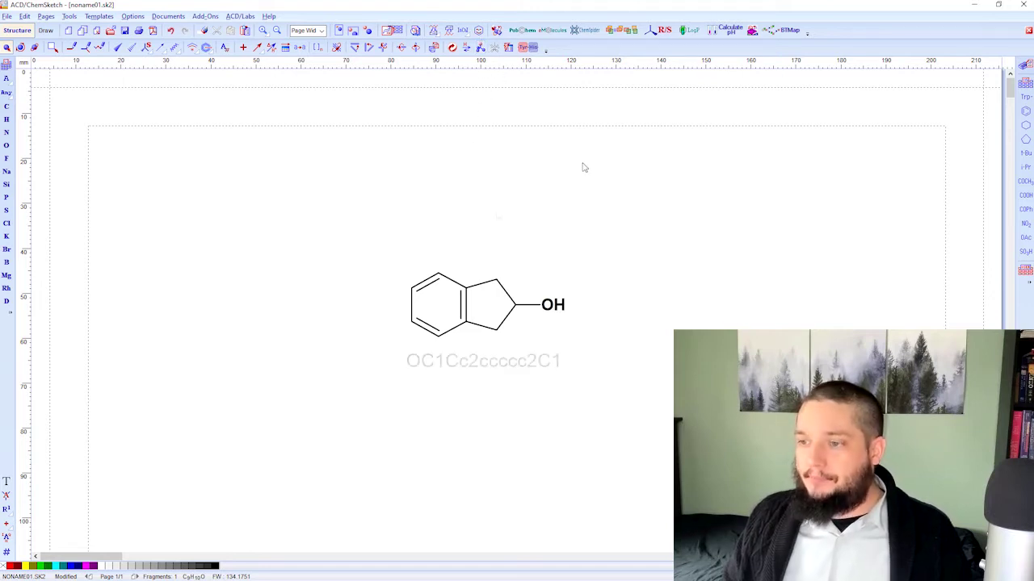
# Delete the indanol structure and generate a new one from the SMILES string OC1Cc2ccccc2C1
pyautogui.moveTo(656, 219); pyautogui.dragTo(362, 354)
pyautogui.press('Delete')
pyautogui.click(565, 362)
pyautogui.click(449, 30)
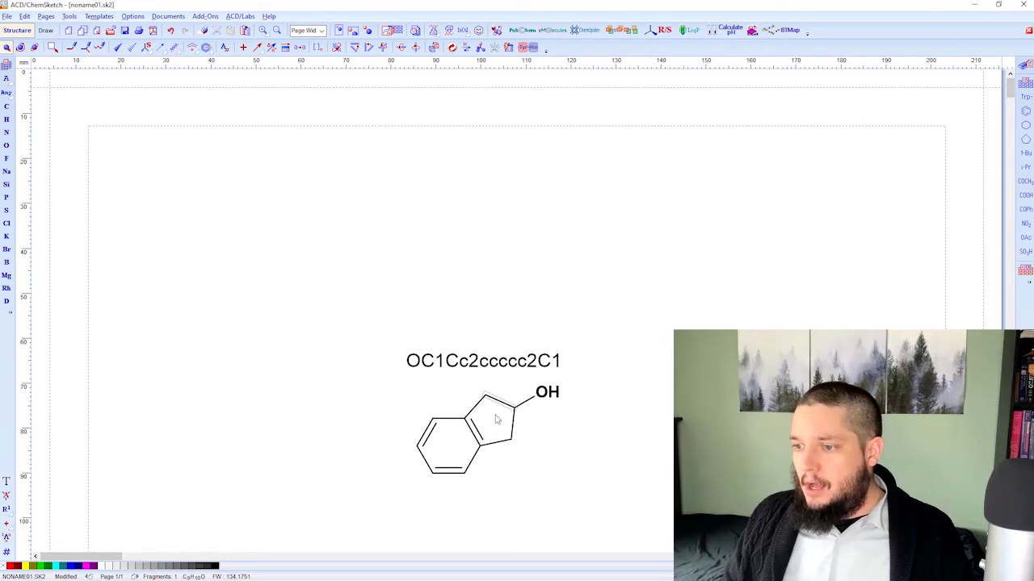
# Select the indanol structure beneath its SMILES string and generate its InChI string
pyautogui.click(584, 393)
pyautogui.hotkey('ctrl', 'a')
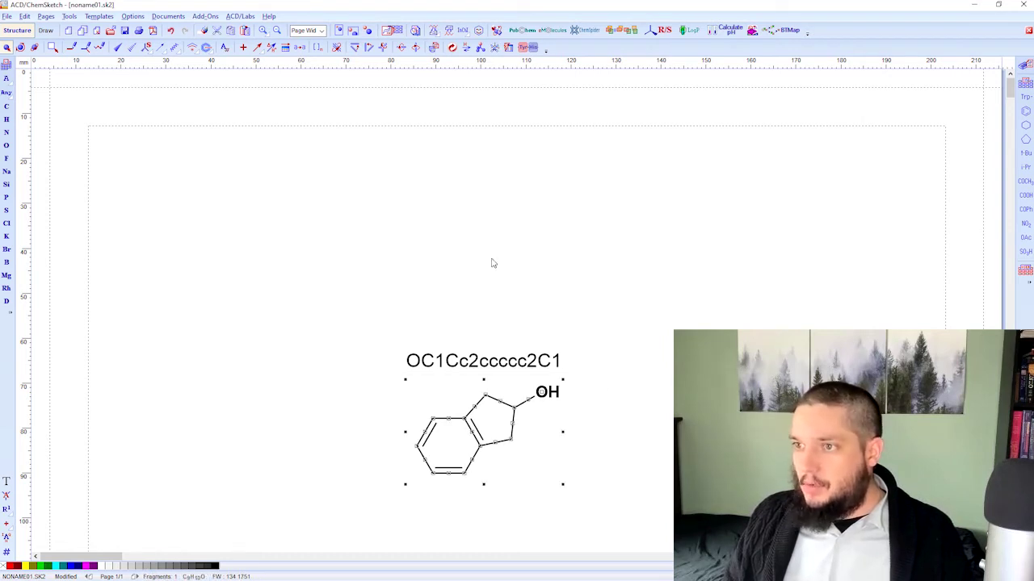
pyautogui.click(463, 32)
pyautogui.scroll(-3, 533, 216)
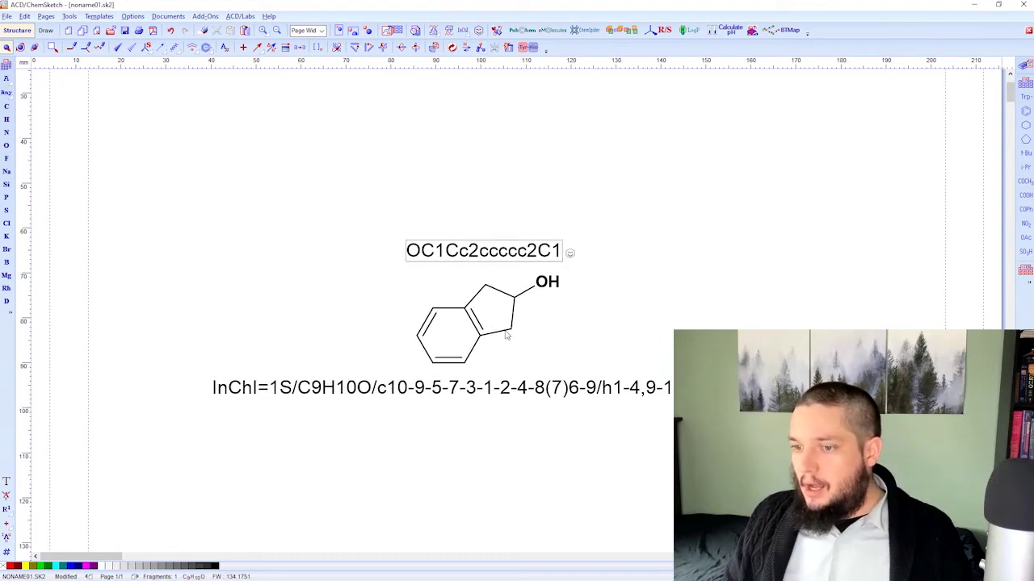
# Generate a structure from the InChI string beneath the indanol drawing
pyautogui.click(477, 401)
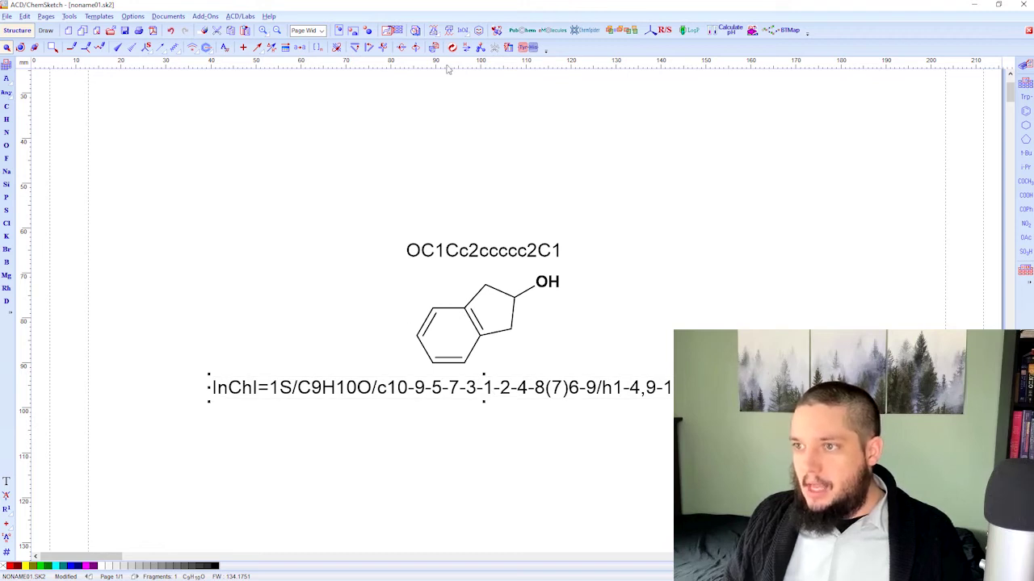
pyautogui.click(451, 31)
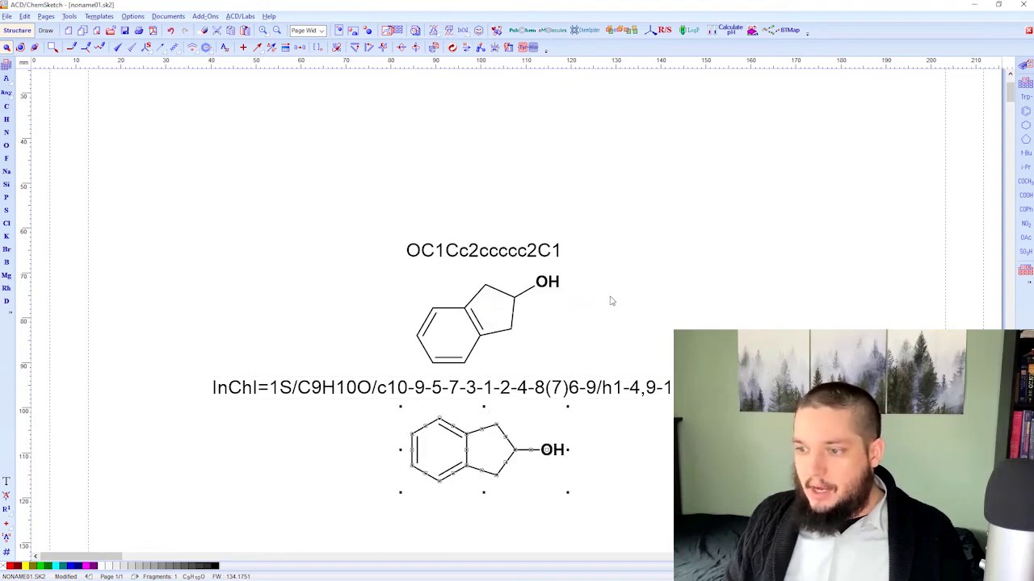
pyautogui.click(605, 300)
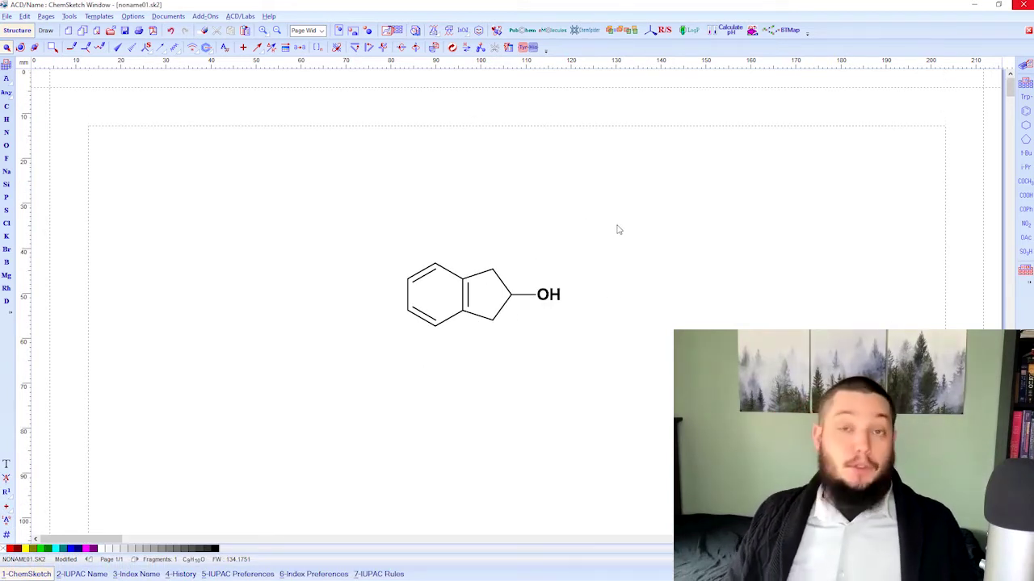
# Select the indanol structure and generate its IUPAC name with atom numbering and rule explanations in the Name window
pyautogui.hotkey('ctrl', 'a')
pyautogui.click(608, 265)
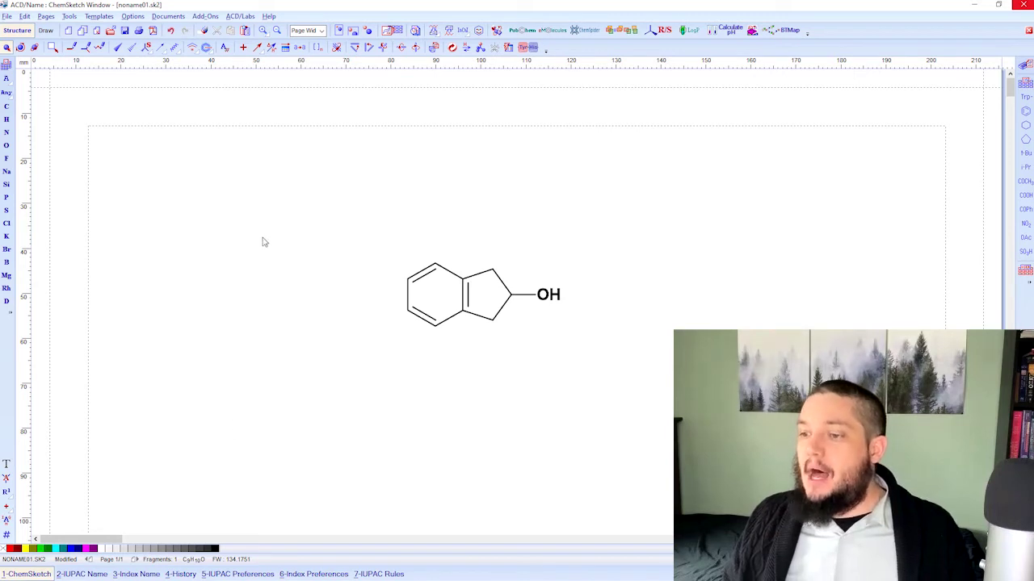
pyautogui.hotkey('ctrl', 'a')
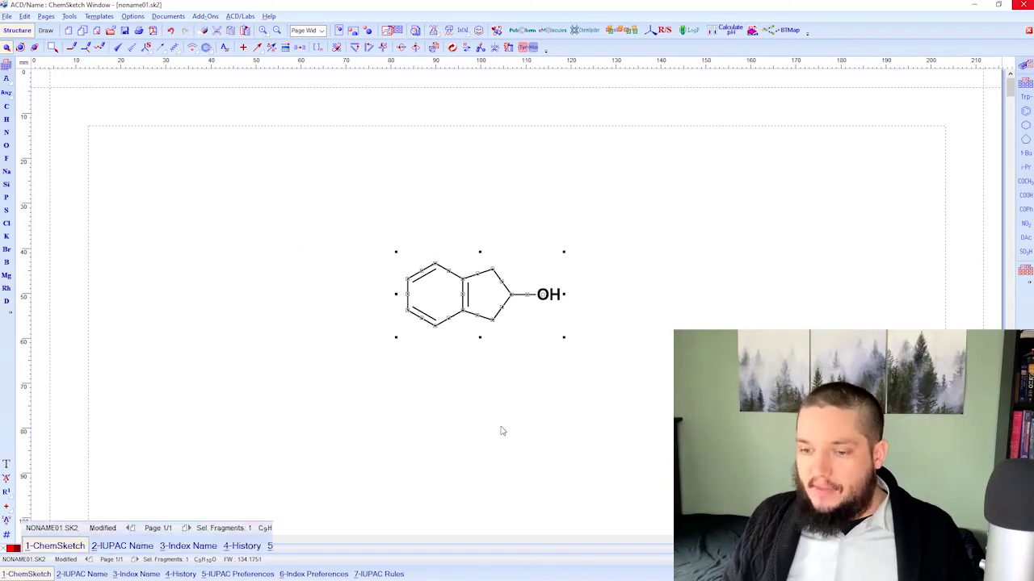
pyautogui.click(76, 573)
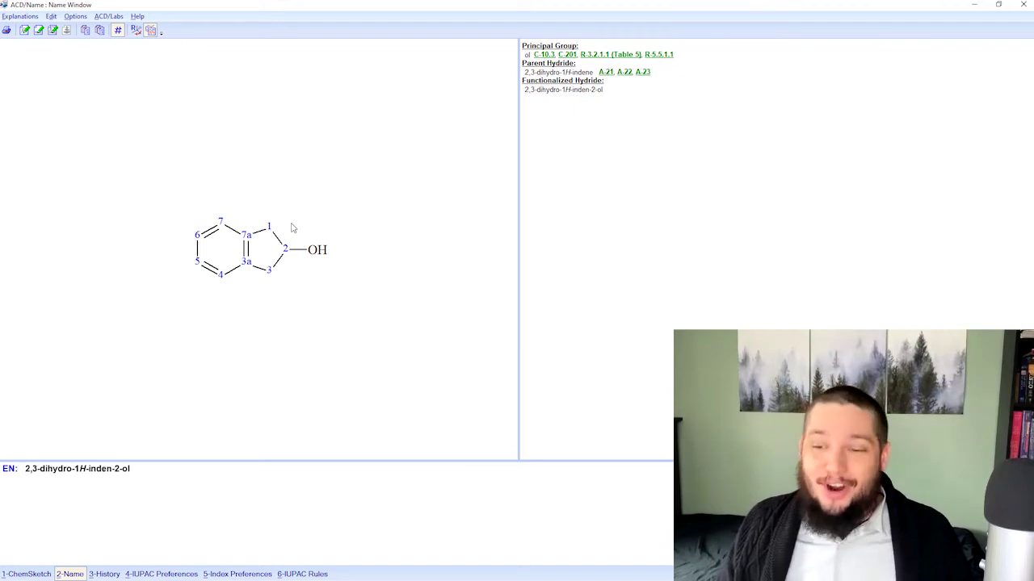
pyautogui.moveTo(95, 475)
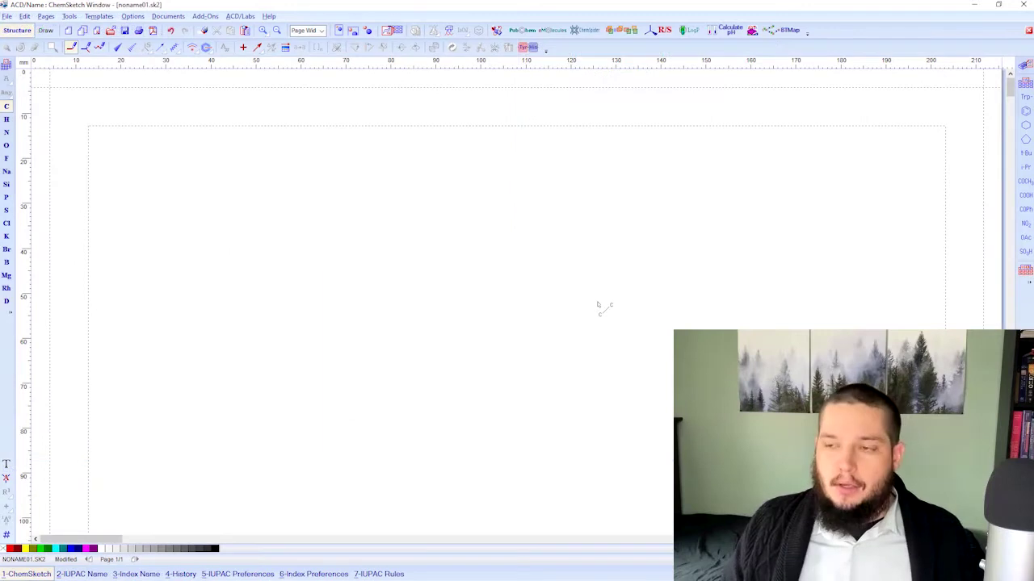
# Open the ACD/Dictionary and preview the structures of the entries from Stercobilin IX to Sterebin K
pyautogui.click(1026, 65)
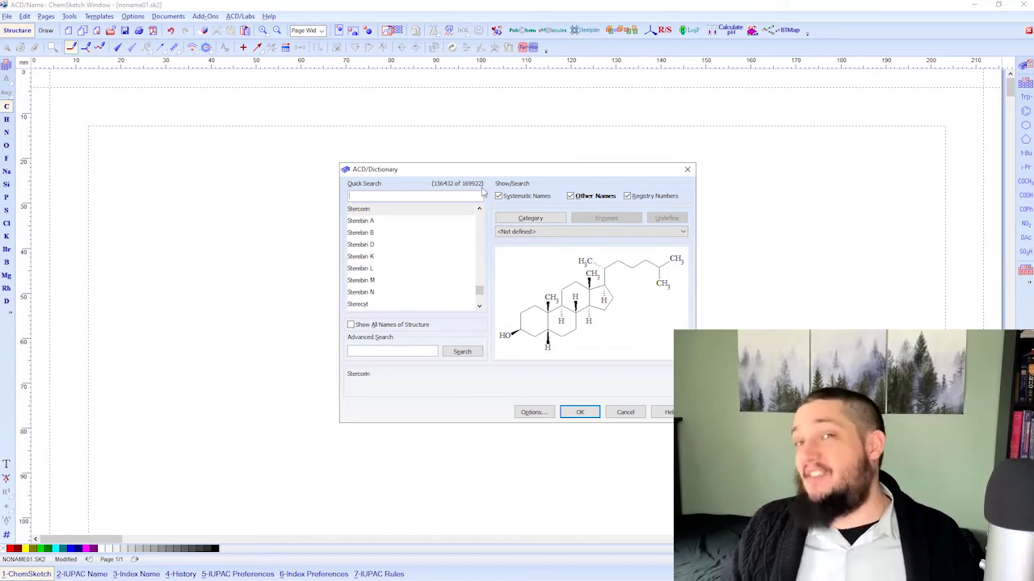
pyautogui.click(443, 259)
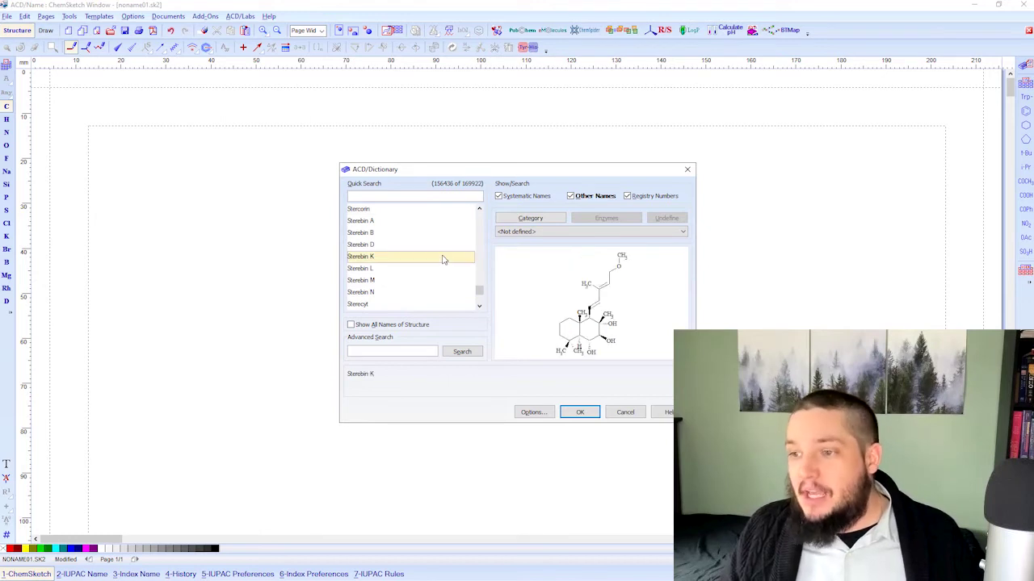
pyautogui.click(444, 245)
pyautogui.click(446, 224)
pyautogui.click(448, 212)
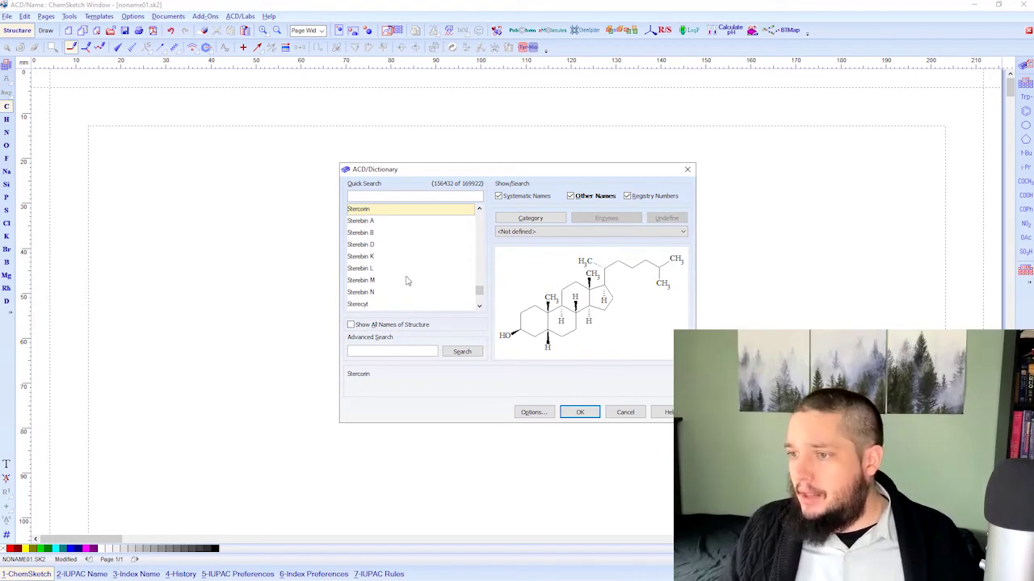
pyautogui.press('Up')
pyautogui.press('Up')
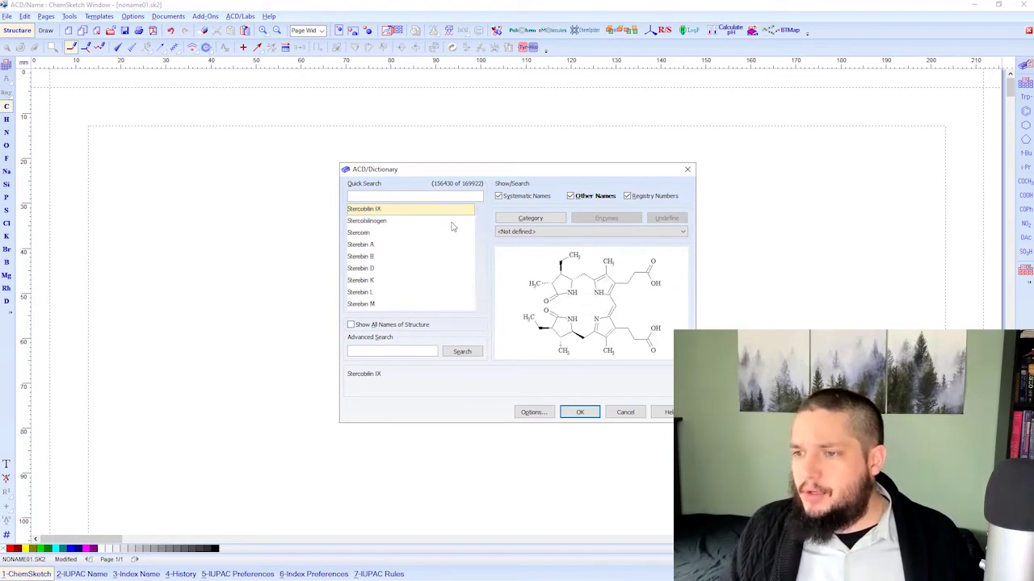
pyautogui.click(396, 263)
pyautogui.press('Up')
pyautogui.press('Up')
pyautogui.press('Up')
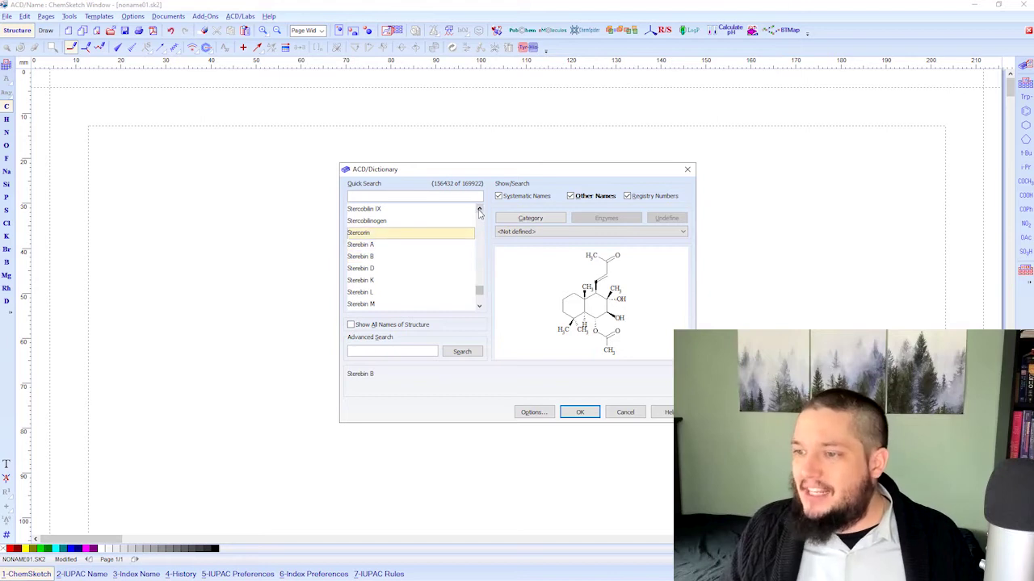
# Search the dictionary for "cas" and preview the structures of the neighbouring entries
pyautogui.click(457, 199)
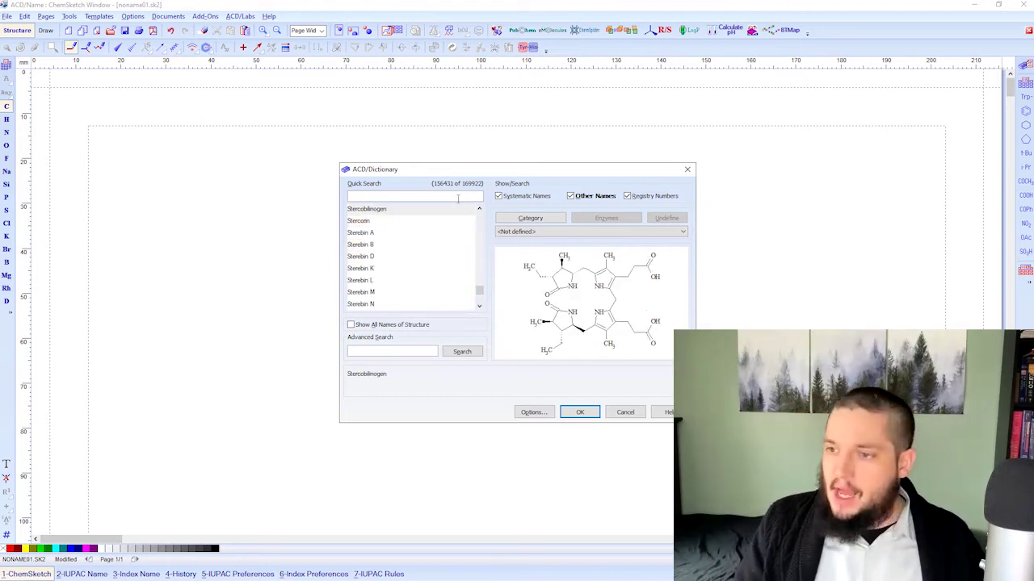
pyautogui.write('cas')
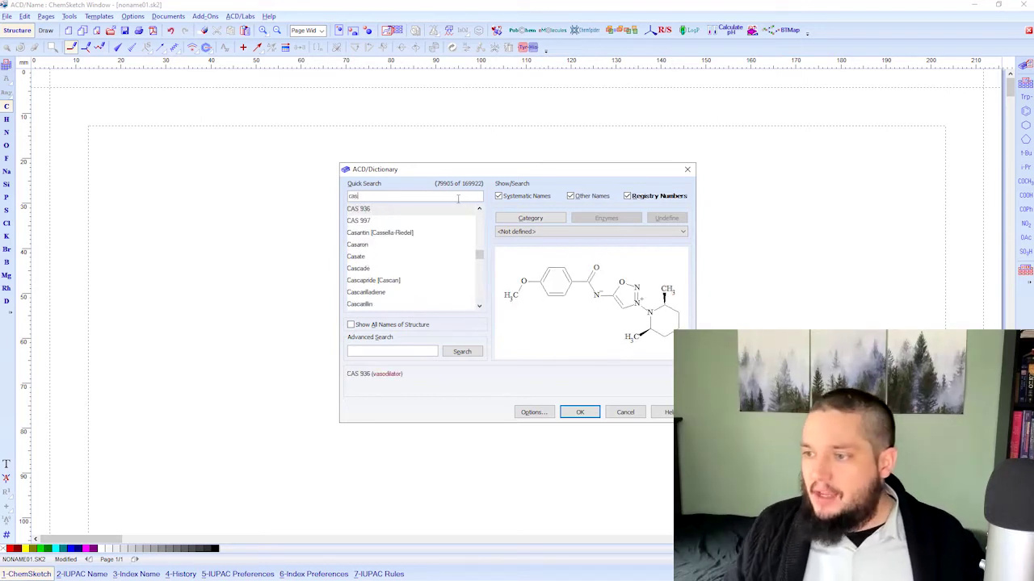
pyautogui.click(408, 222)
pyautogui.click(410, 276)
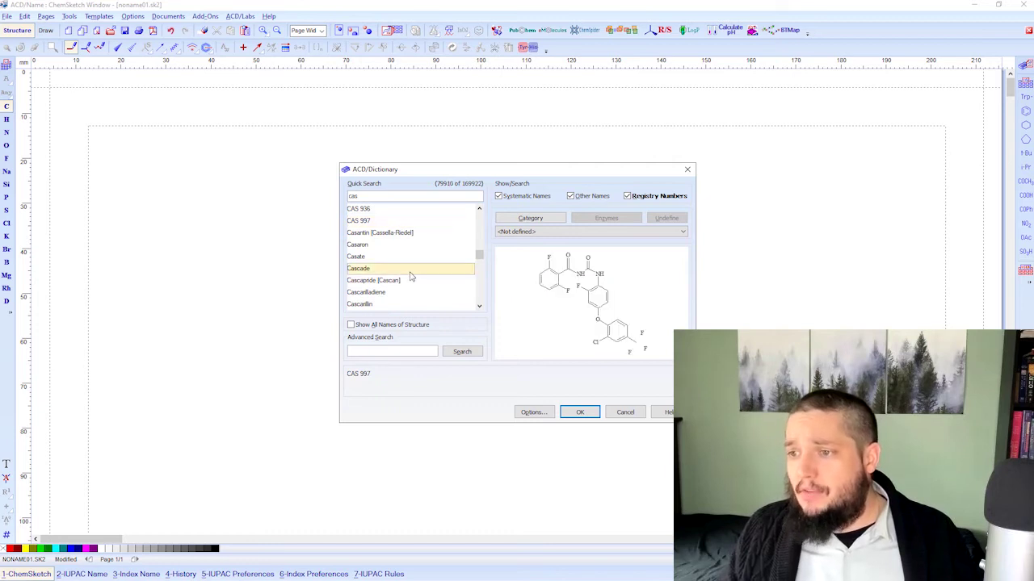
pyautogui.press('Up')
pyautogui.press('Up')
pyautogui.press('Up')
pyautogui.click(441, 210)
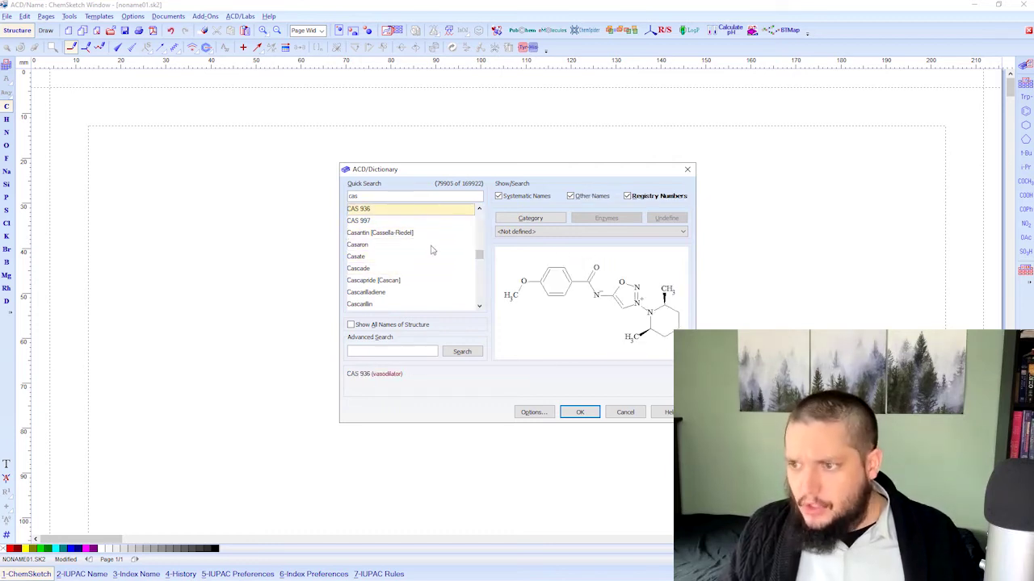
pyautogui.click(478, 209)
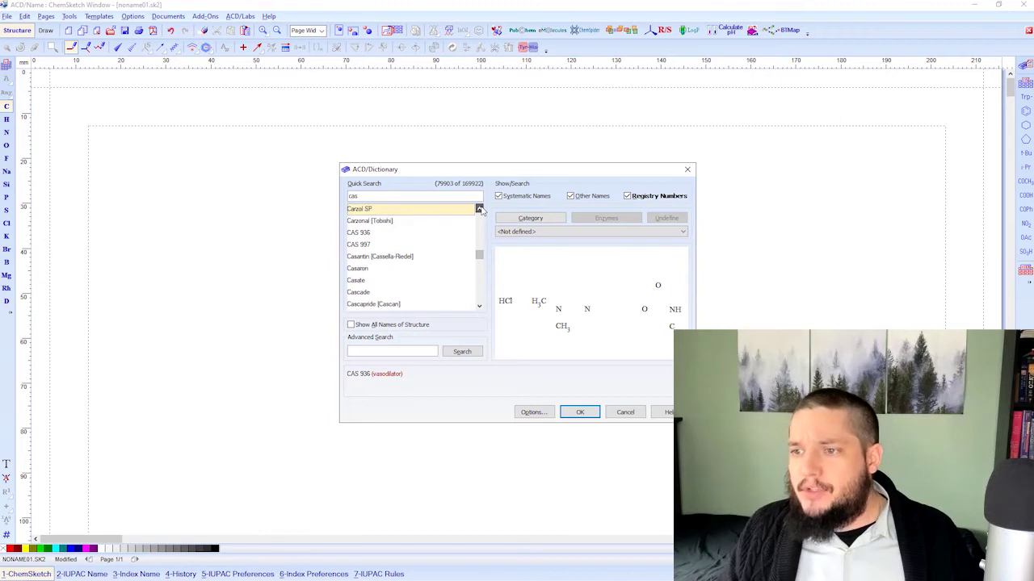
pyautogui.click(444, 222)
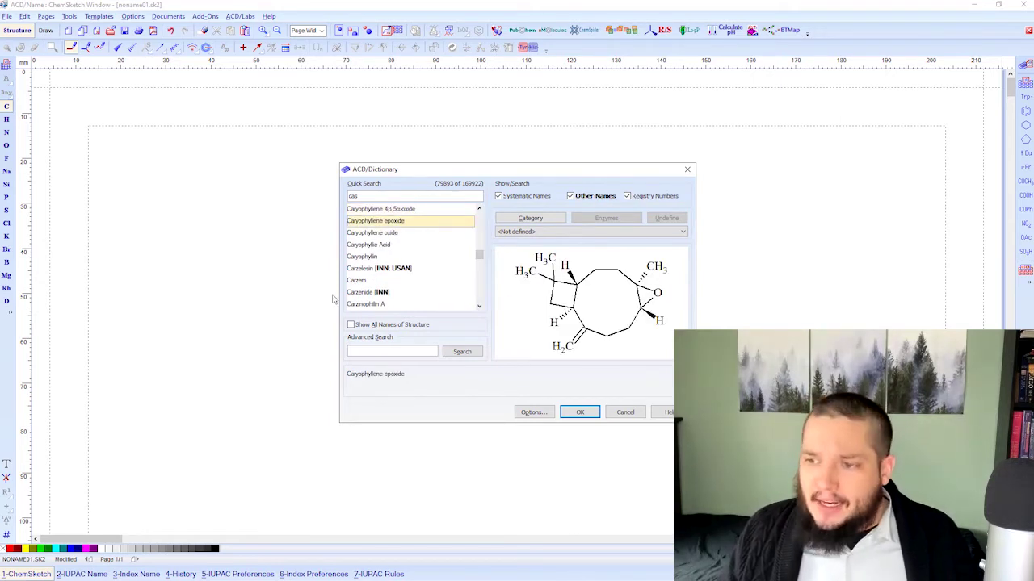
# Insert the Carzem structure from the dictionary onto the empty page
pyautogui.click(360, 282)
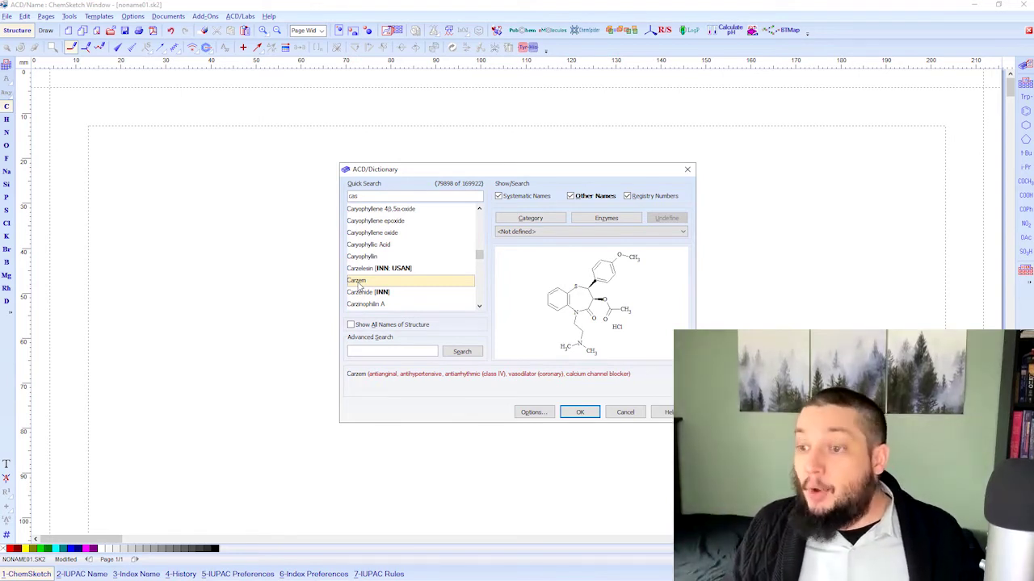
pyautogui.click(578, 415)
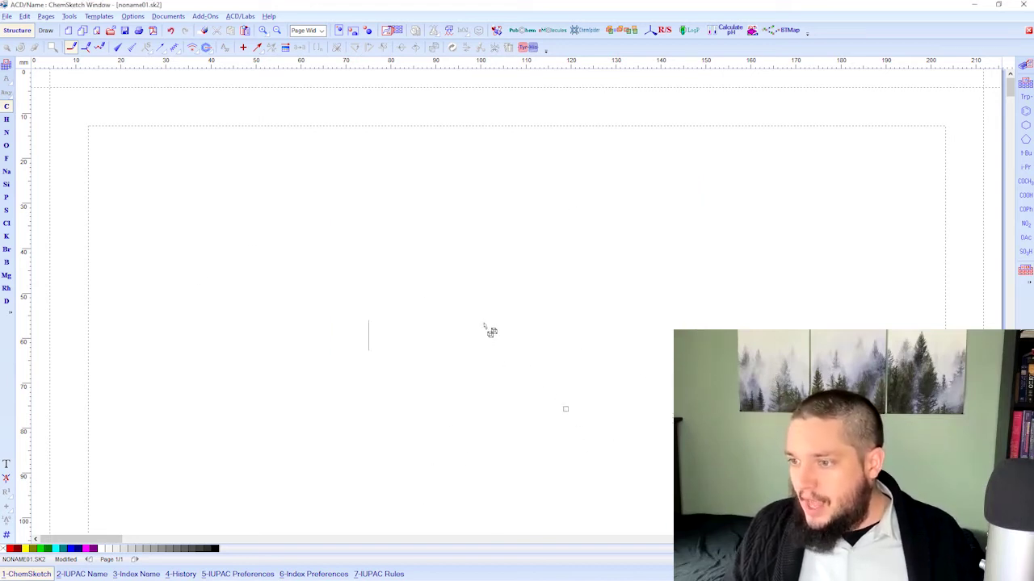
pyautogui.click(545, 359)
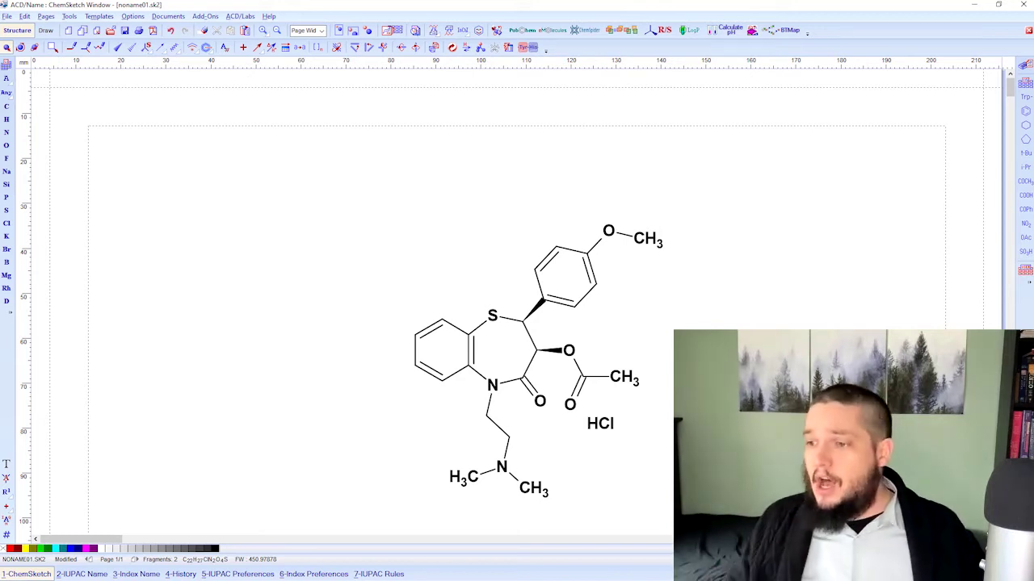
pyautogui.moveTo(784, 176); pyautogui.dragTo(383, 497)
pyautogui.hotkey('ctrl', 'c')
pyautogui.hotkey('ctrl', 'v')
pyautogui.click(834, 408)
pyautogui.hotkey('ctrl', 'z')
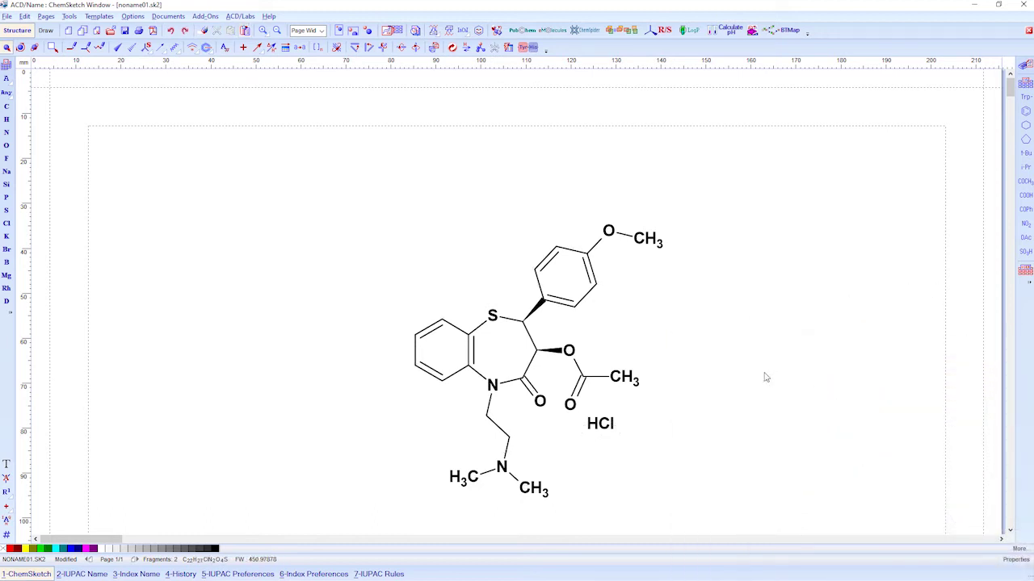
# Search the dictionary for the drawn Carzem structure to list its names, and close the dictionary
pyautogui.click(1023, 63)
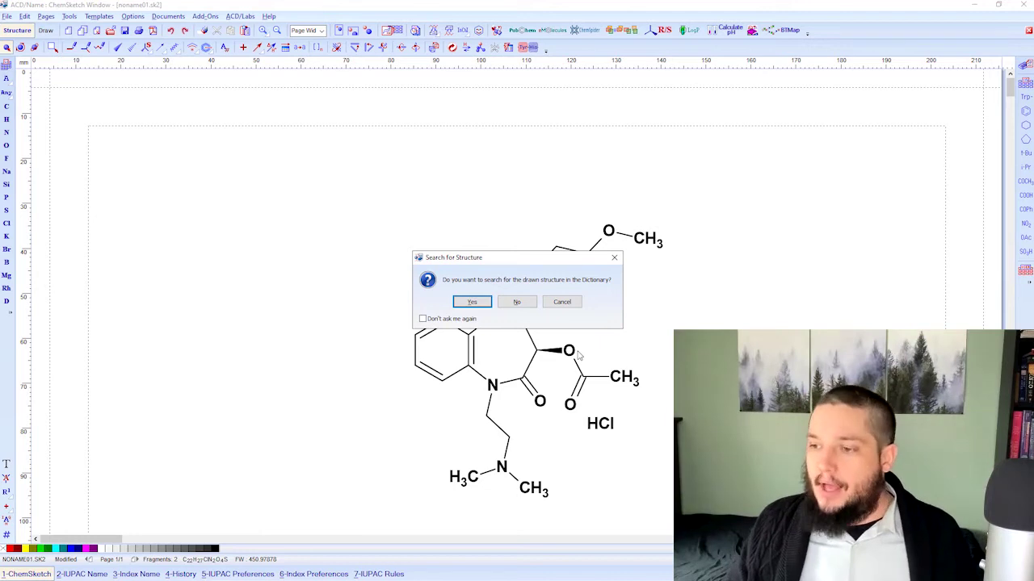
pyautogui.click(473, 303)
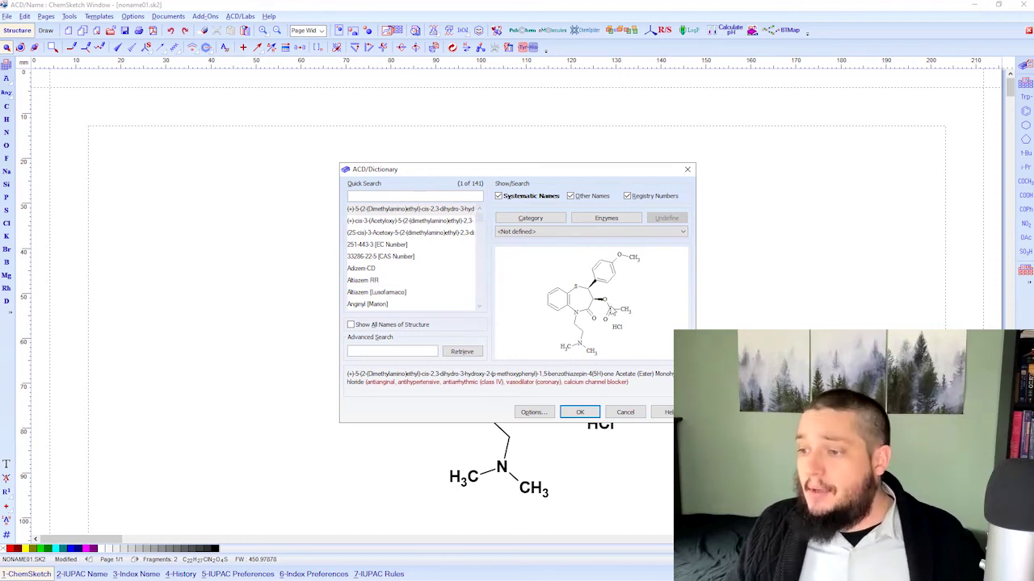
pyautogui.click(580, 412)
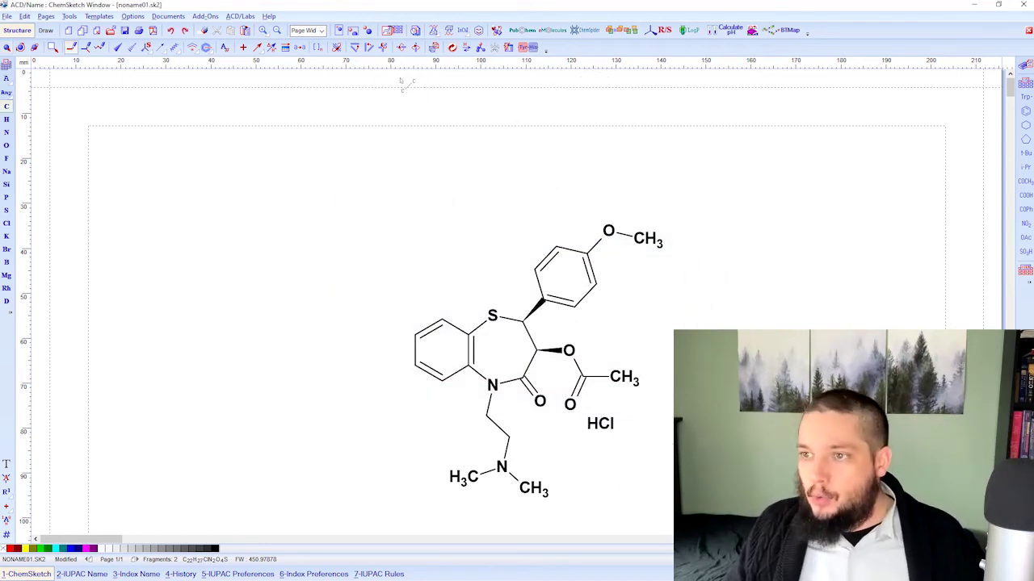
# Generate the Carzem structure's IUPAC name and undo it
pyautogui.click(433, 31)
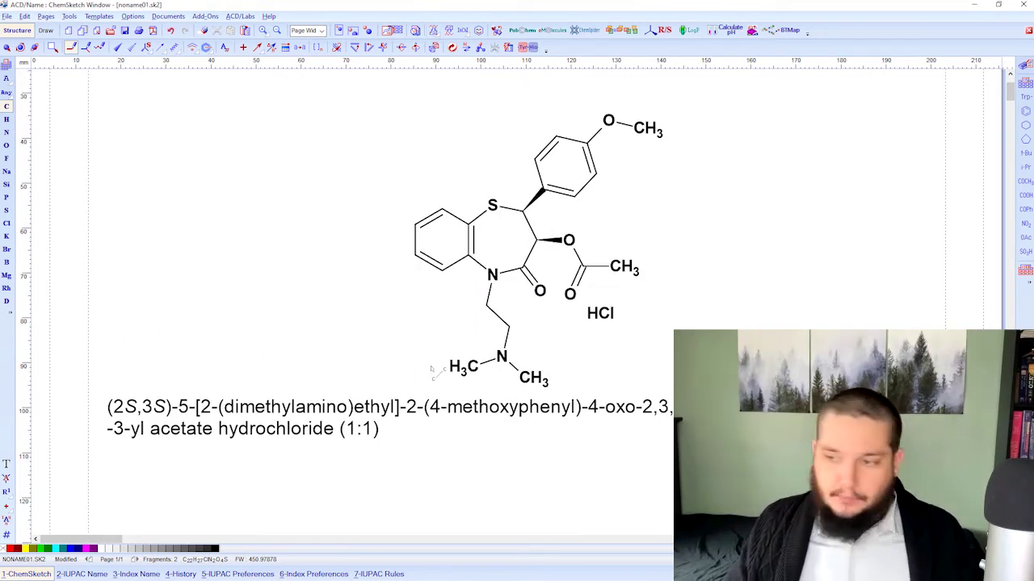
pyautogui.hotkey('ctrl', 'z')
# Add the text "Carzem" in the empty area below the structure
pyautogui.scroll(-5, 487, 343)
pyautogui.scroll(2, 398, 222)
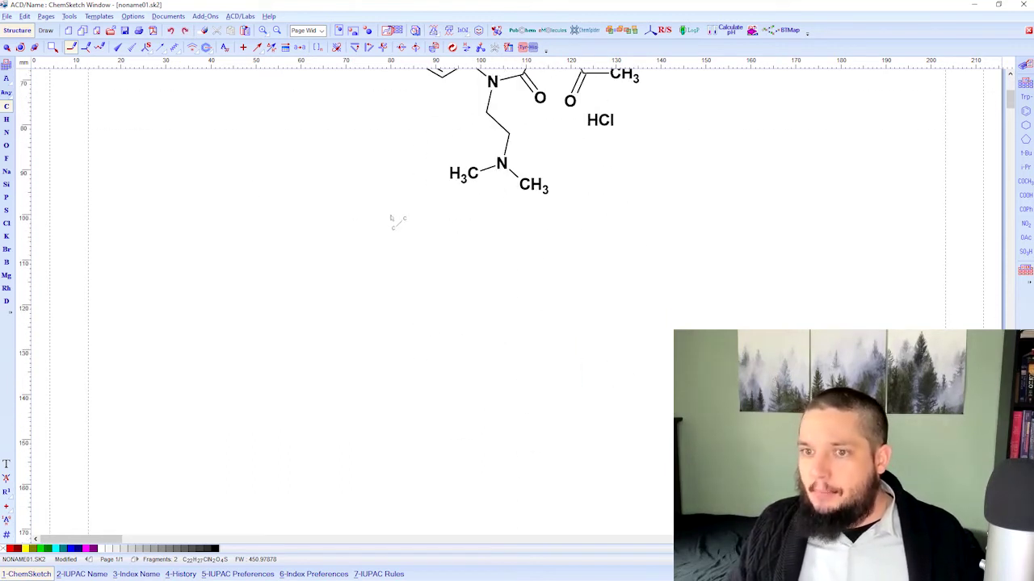
pyautogui.scroll(2, 390, 262)
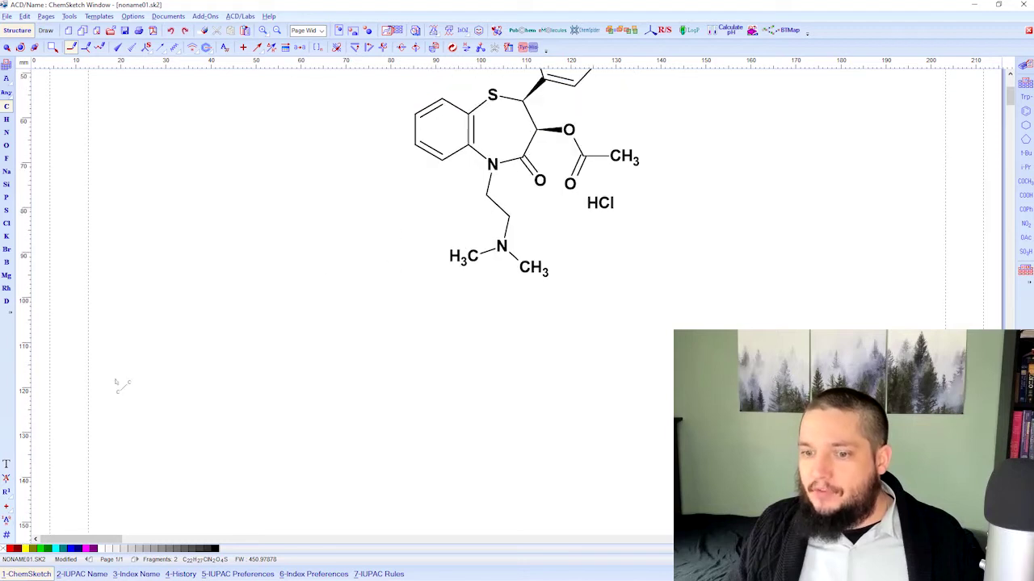
pyautogui.click(6, 463)
pyautogui.click(431, 352)
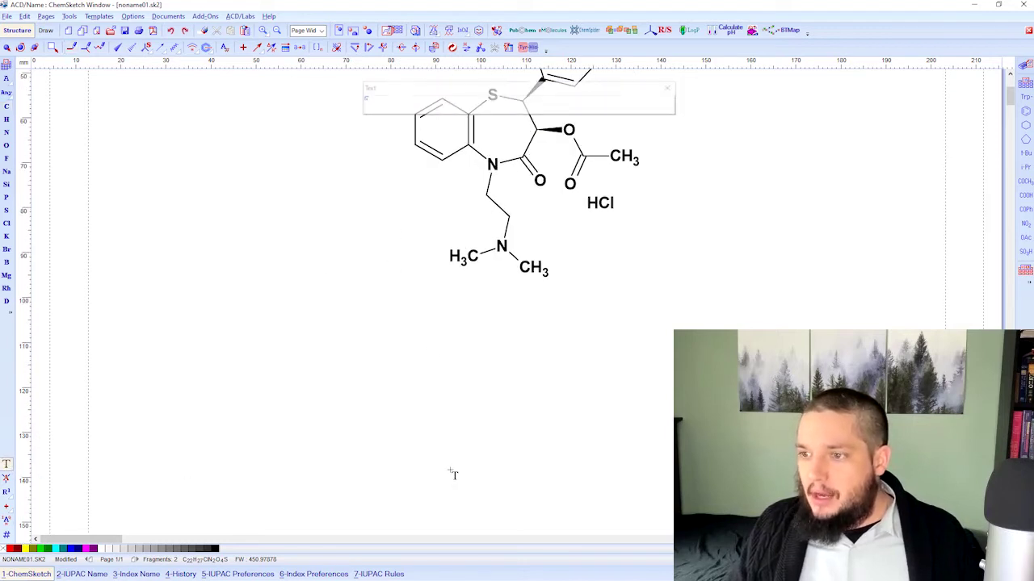
pyautogui.write('C')
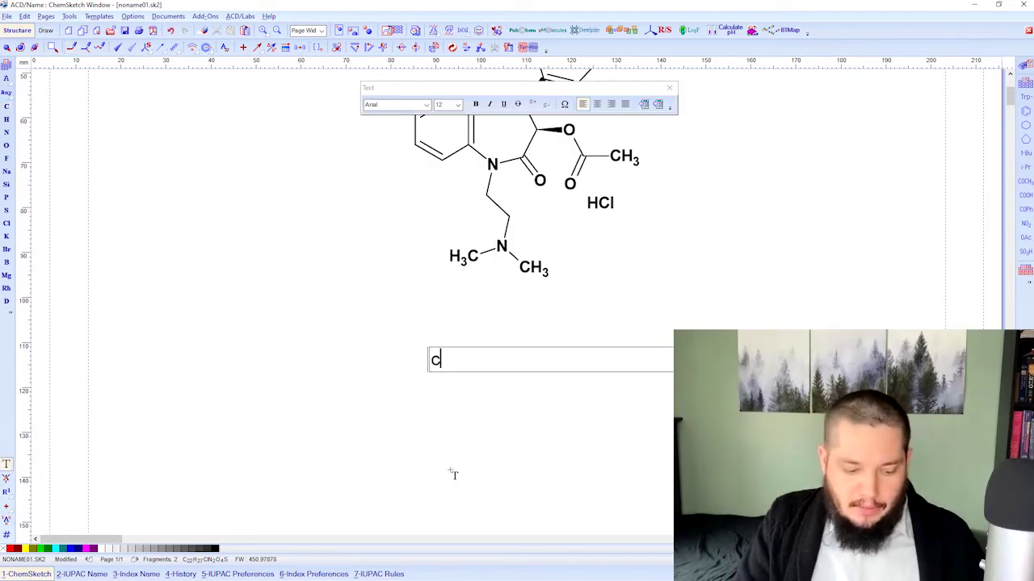
pyautogui.write('arv')
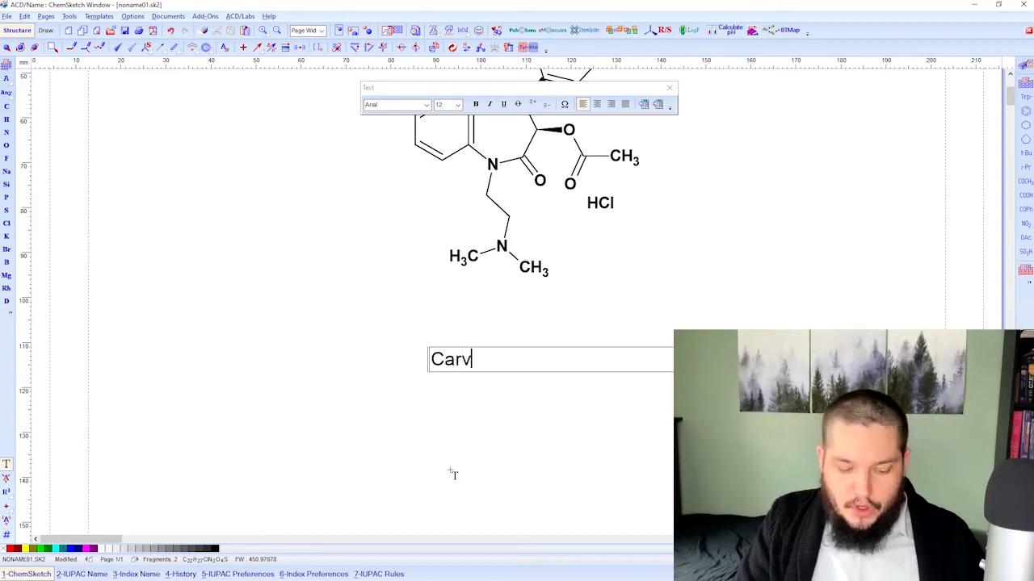
pyautogui.press('BackSpace')
pyautogui.write('zem')
pyautogui.press('Return')
pyautogui.press('BackSpace')
pyautogui.press('Escape')
# Select the Carzem text and generate a structure from that name
pyautogui.click(7, 47)
pyautogui.click(461, 361)
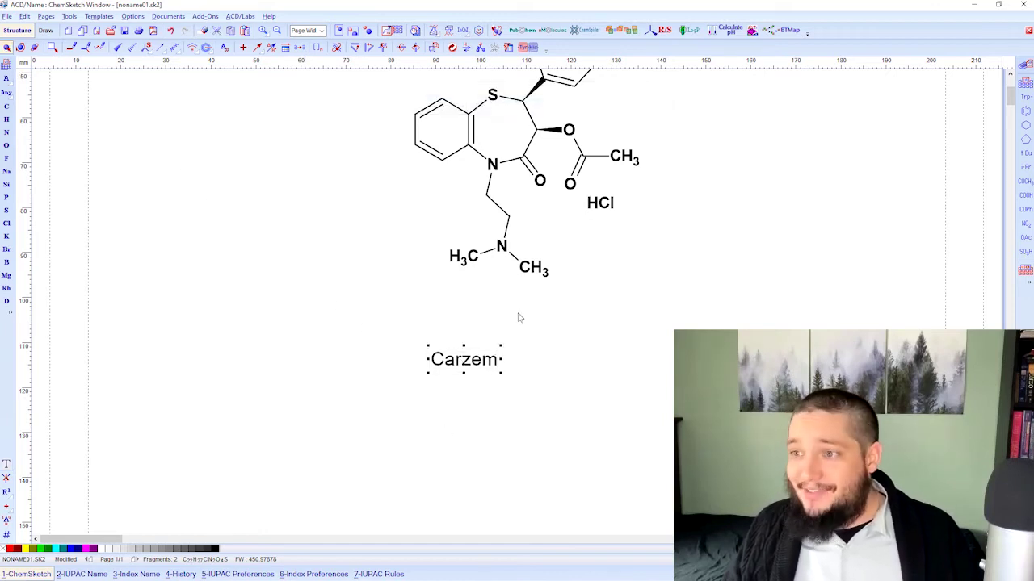
pyautogui.click(449, 30)
pyautogui.scroll(-5, 595, 358)
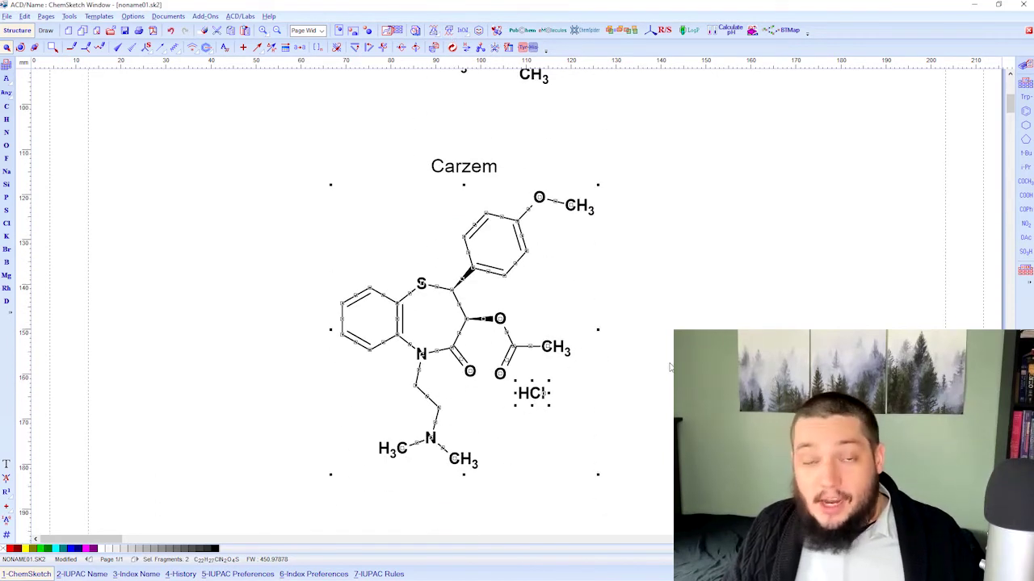
# Delete both Carzem structures and the Carzem text to empty the page
pyautogui.click(464, 165)
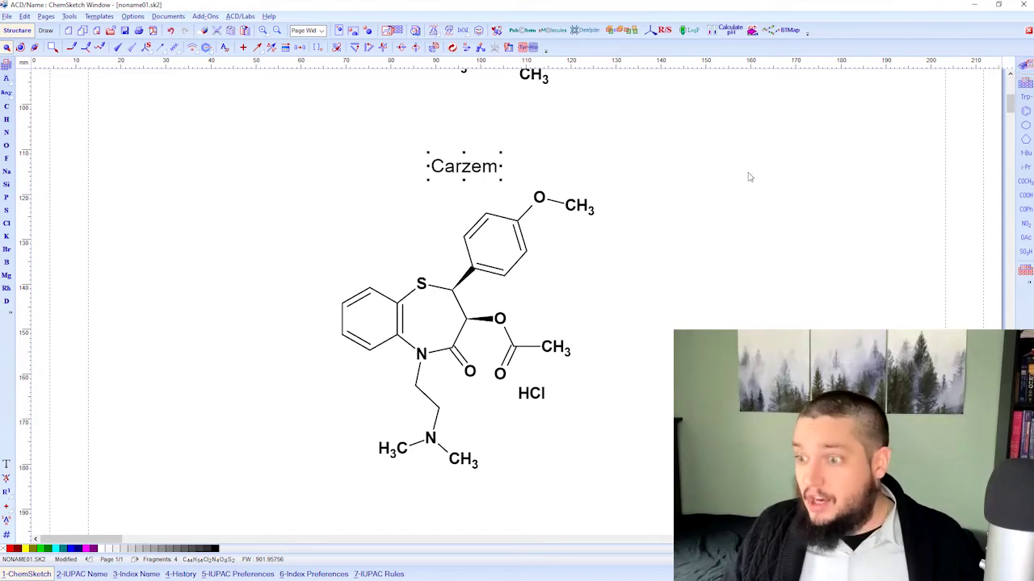
pyautogui.click(722, 221)
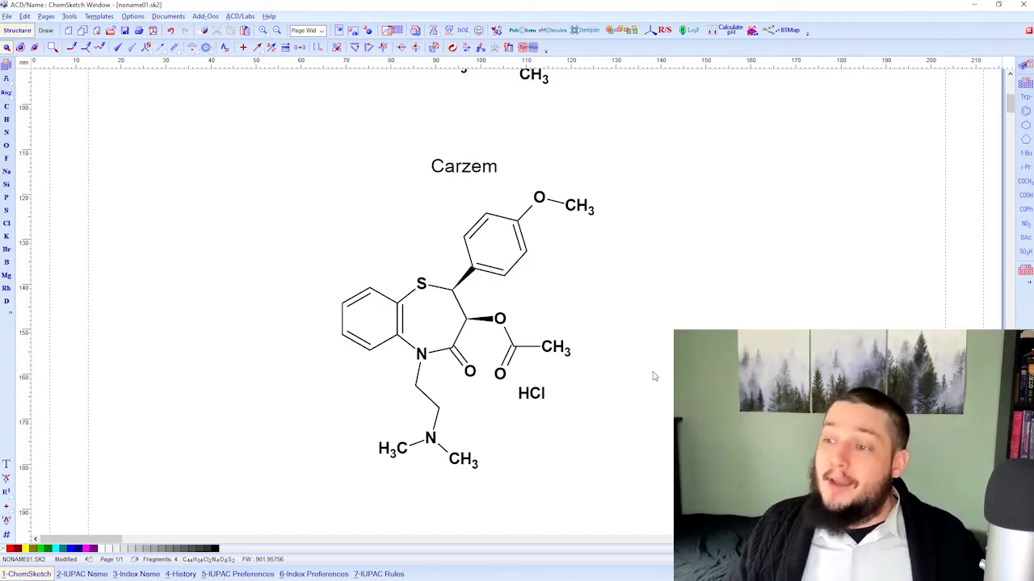
pyautogui.scroll(5, 655, 378)
pyautogui.scroll(3, 656, 379)
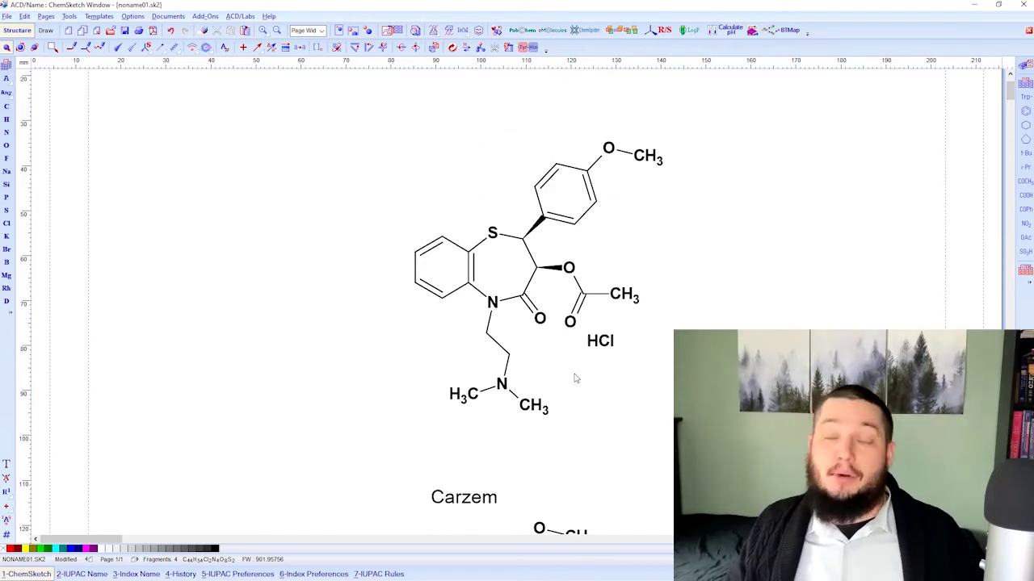
pyautogui.hotkey('ctrl', 'a')
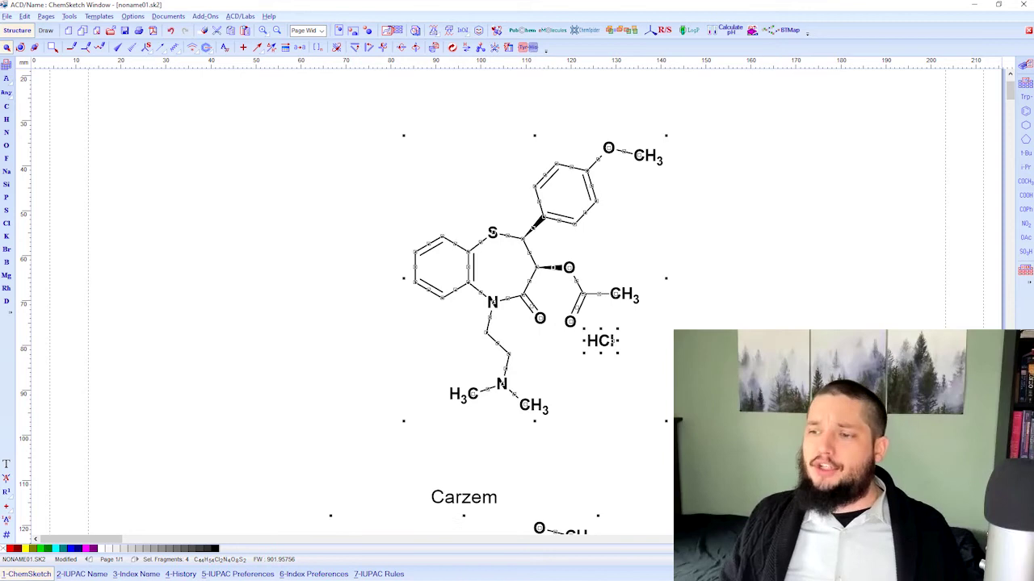
pyautogui.scroll(-4, 501, 303)
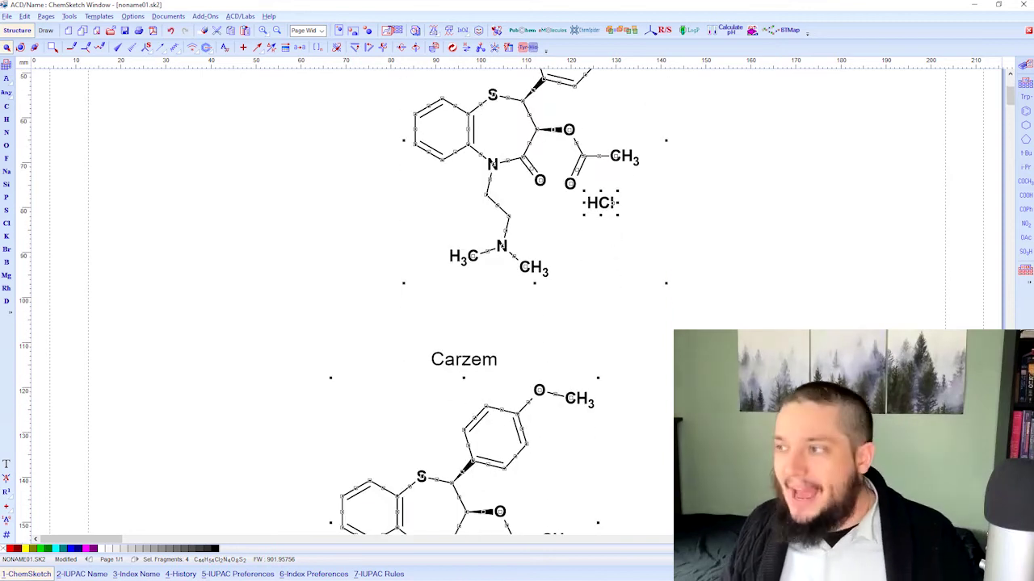
pyautogui.press('Delete')
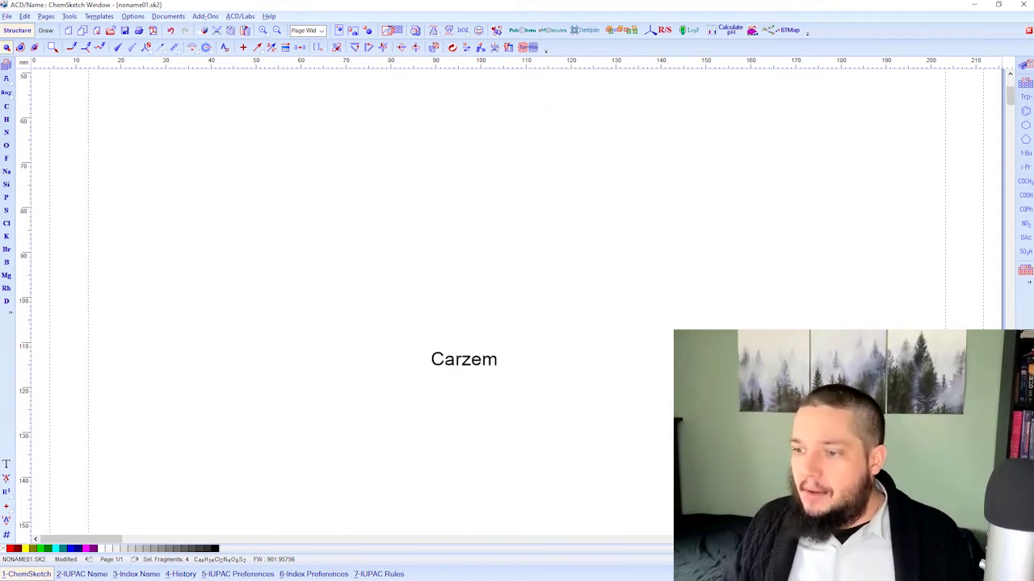
pyautogui.press('Delete')
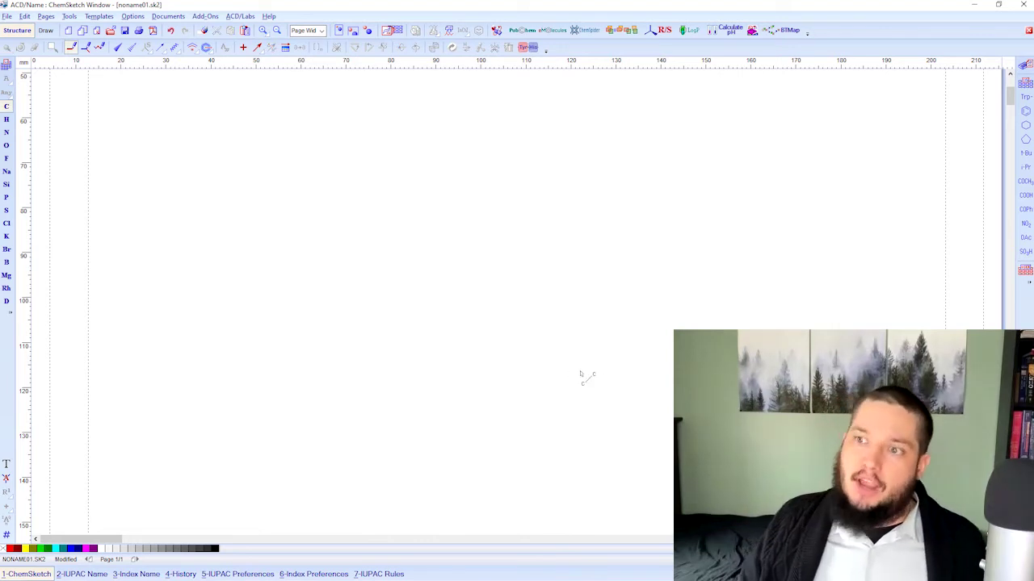
# Draw a benzene ring near the top of the page and fuse a cyclopentane ring onto its side bond
pyautogui.scroll(4, 584, 376)
pyautogui.scroll(2, 586, 377)
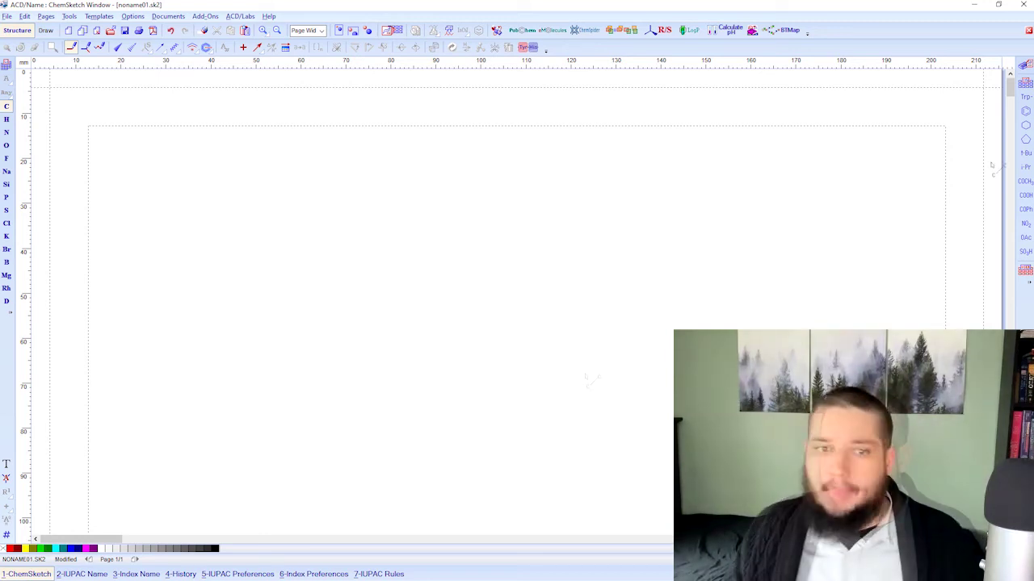
pyautogui.click(1025, 110)
pyautogui.click(415, 280)
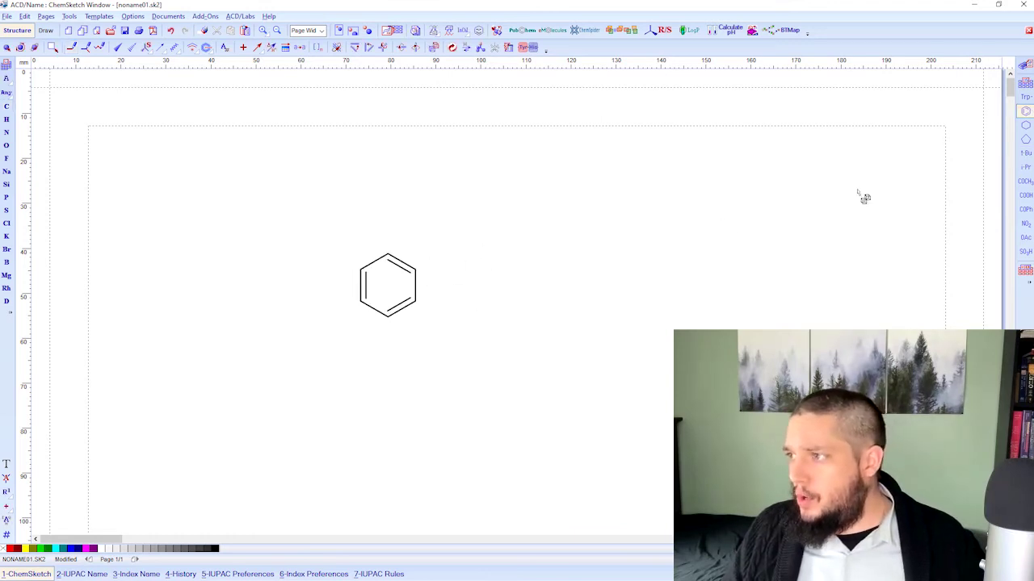
pyautogui.click(1024, 139)
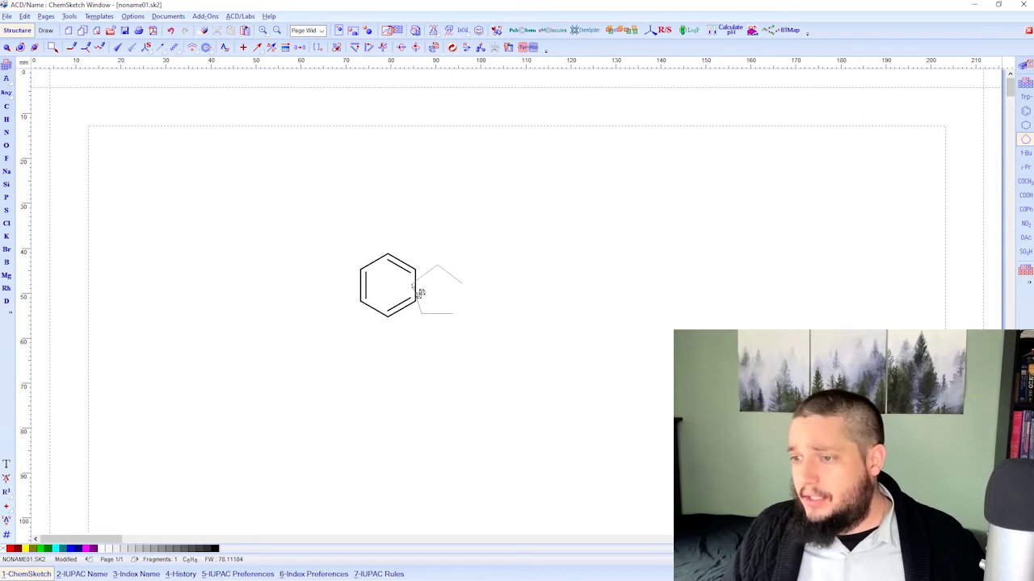
pyautogui.click(420, 293)
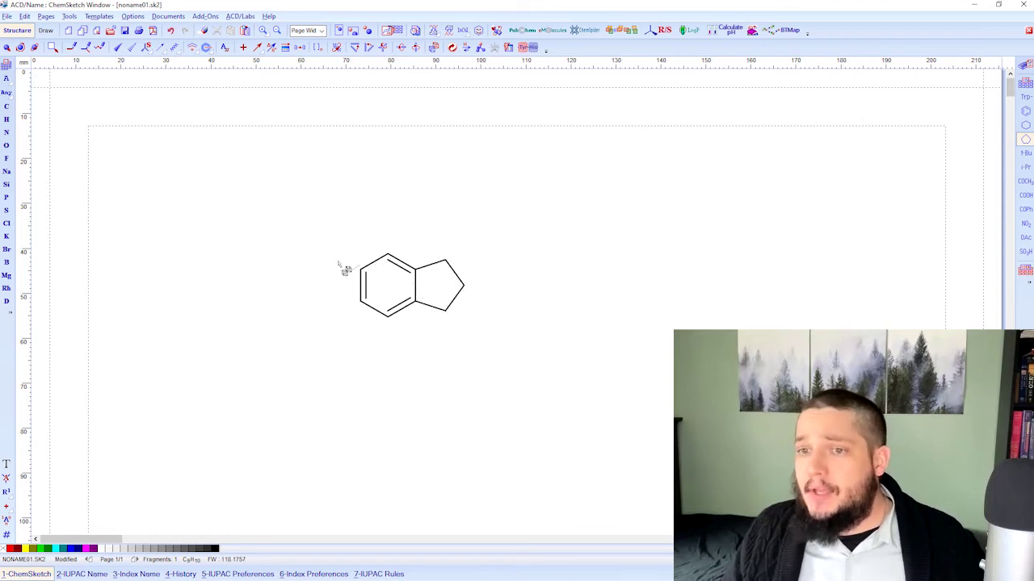
# Attach a hydroxyl group to the outer carbon of the five-membered ring and clean the structure until it lies horizontally
pyautogui.click(6, 145)
pyautogui.moveTo(469, 293); pyautogui.dragTo(511, 282)
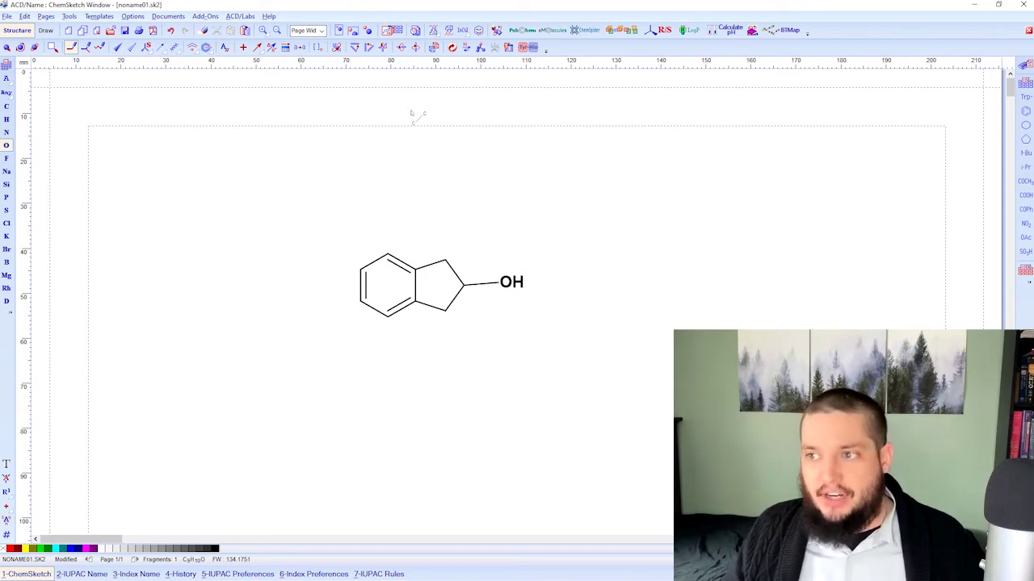
pyautogui.click(452, 47)
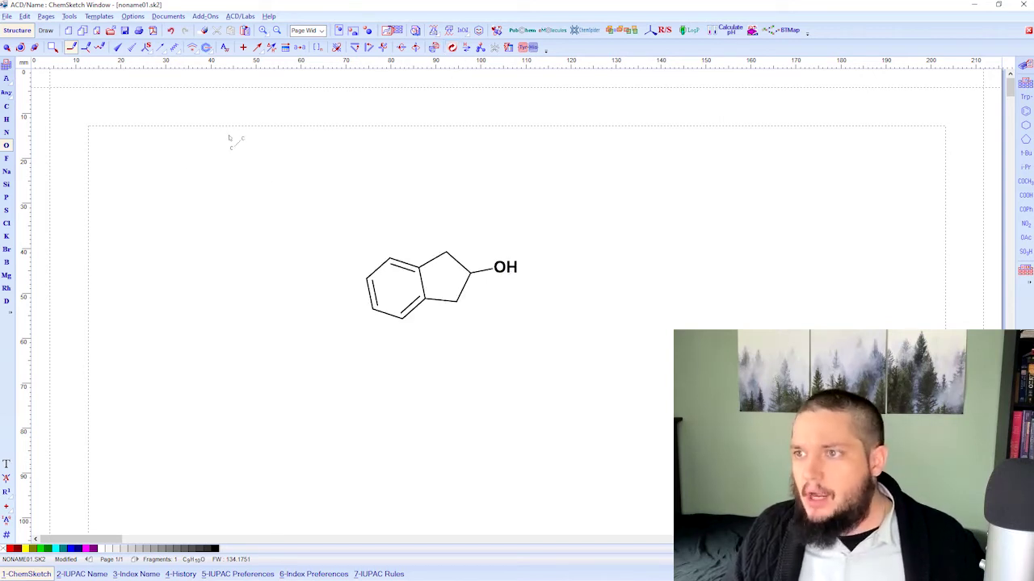
pyautogui.click(452, 47)
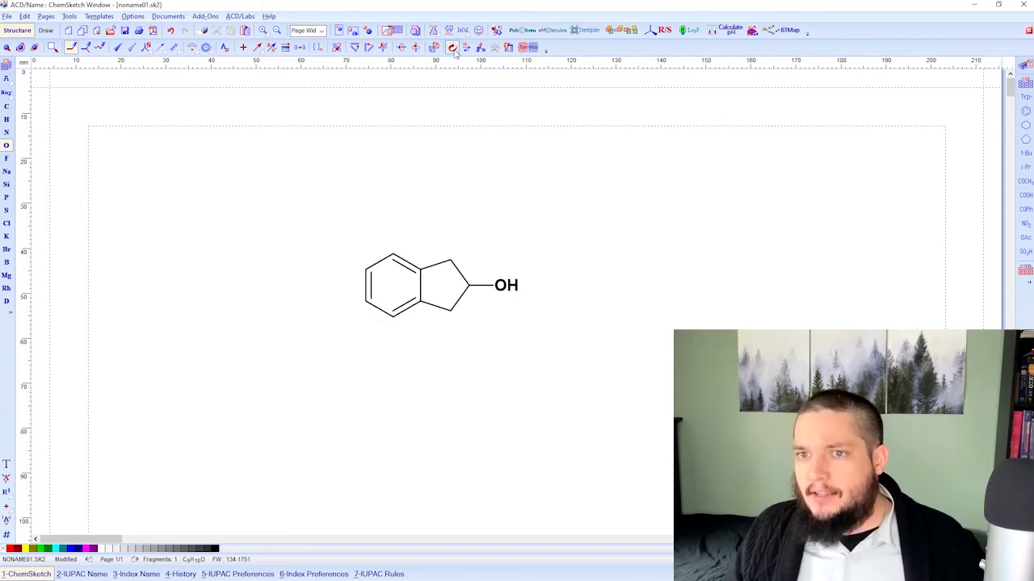
pyautogui.click(6, 47)
pyautogui.moveTo(575, 197); pyautogui.dragTo(314, 335)
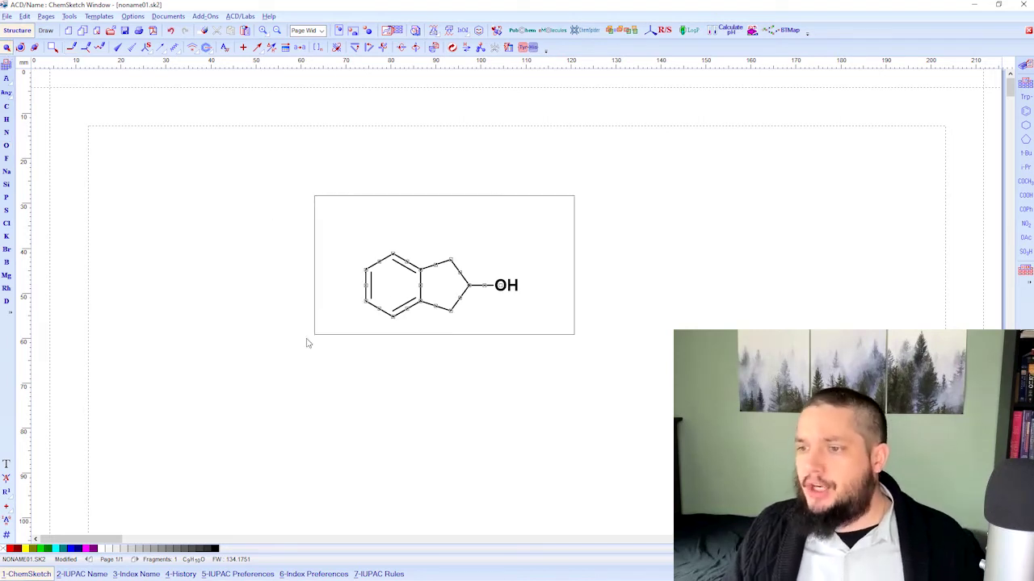
pyautogui.click(332, 388)
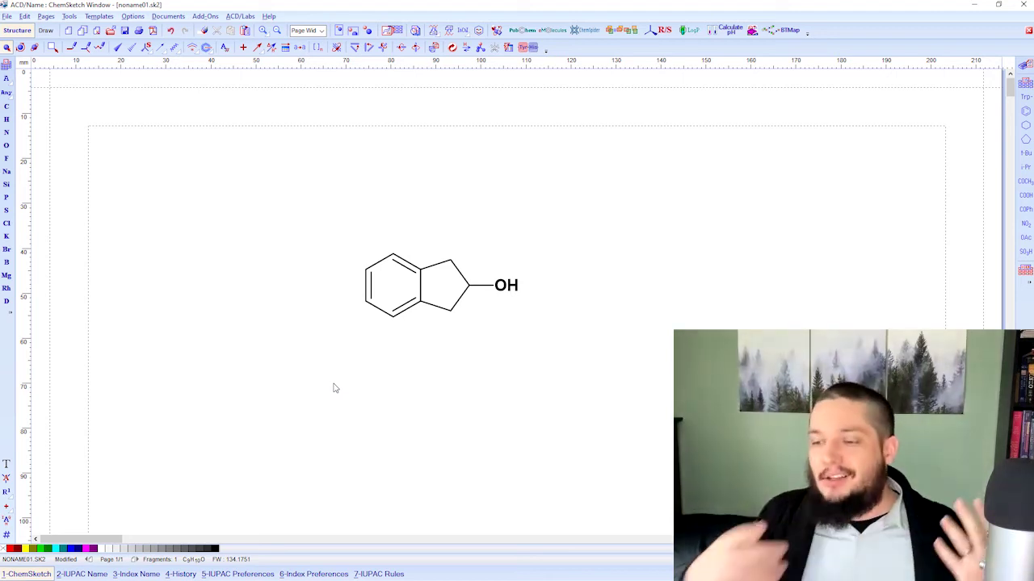
pyautogui.moveTo(588, 220); pyautogui.dragTo(300, 348)
pyautogui.click(300, 348)
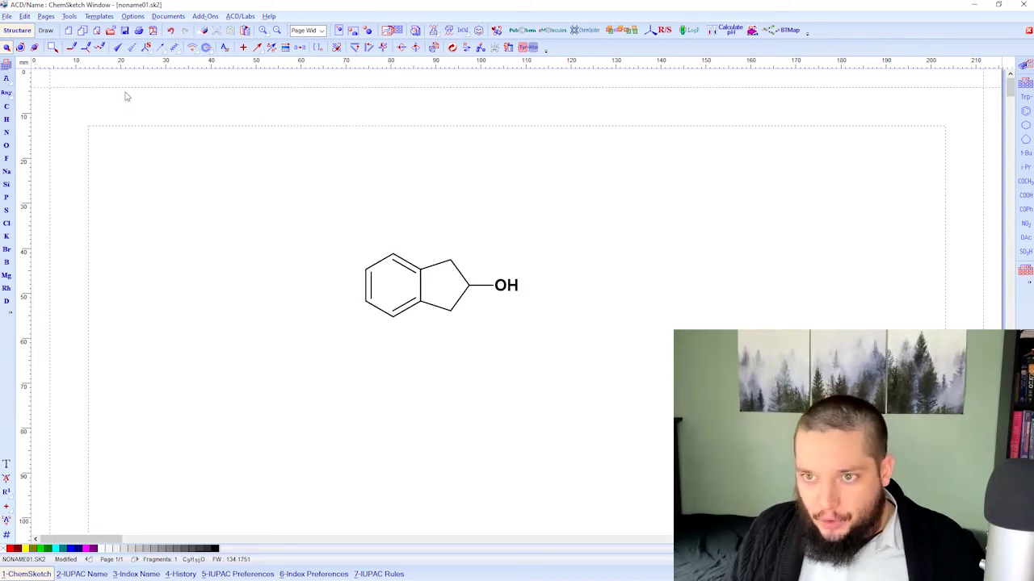
# Calculate the structure's molecular formula, copy the result to the page, and delete that text
pyautogui.click(69, 17)
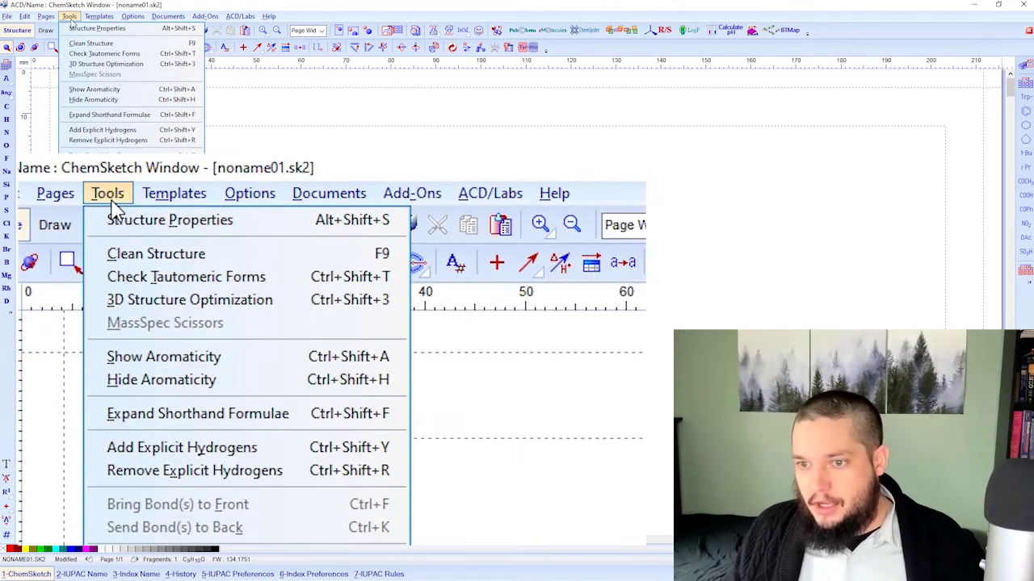
pyautogui.moveTo(162, 248)
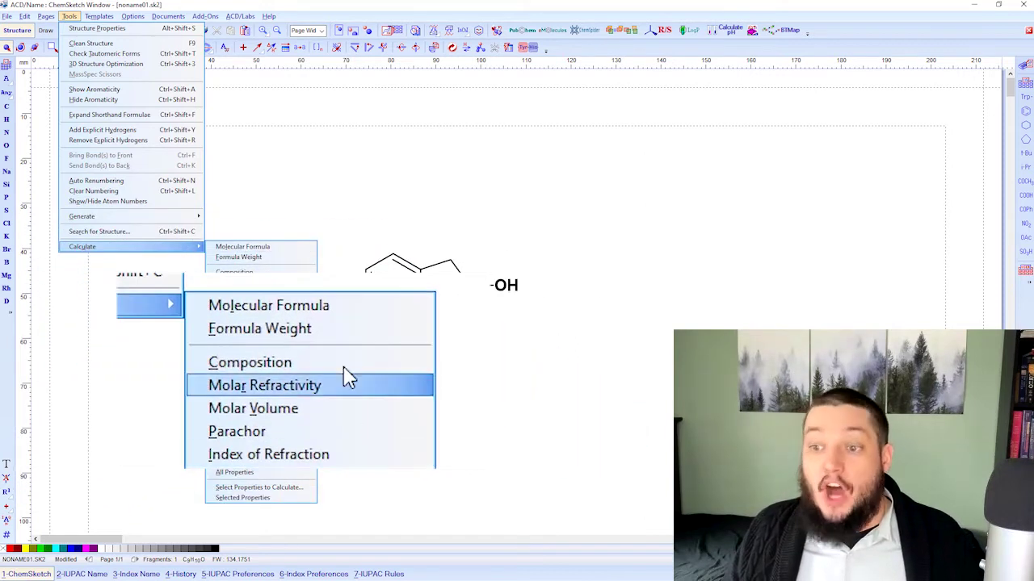
pyautogui.click(273, 248)
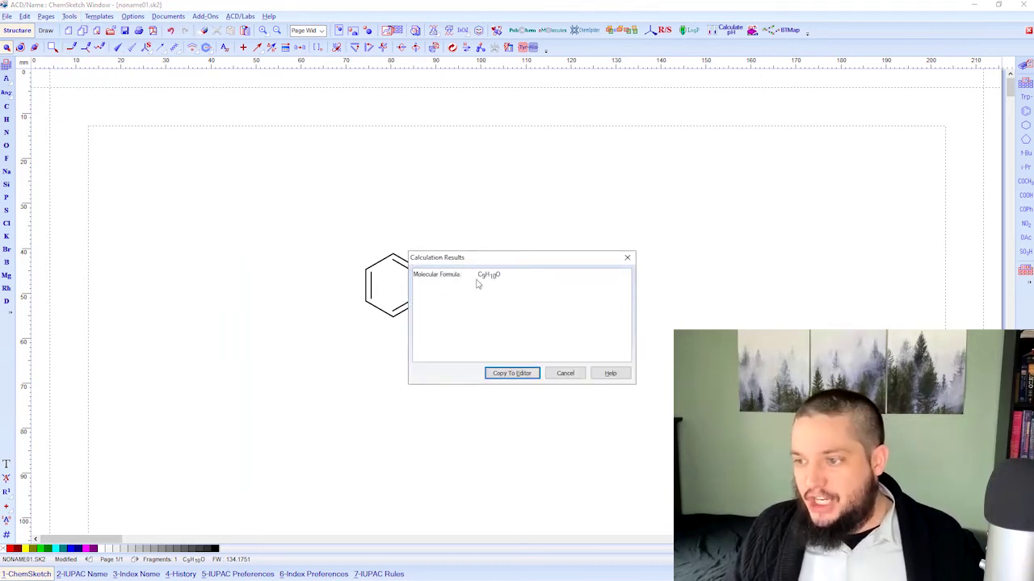
pyautogui.click(524, 374)
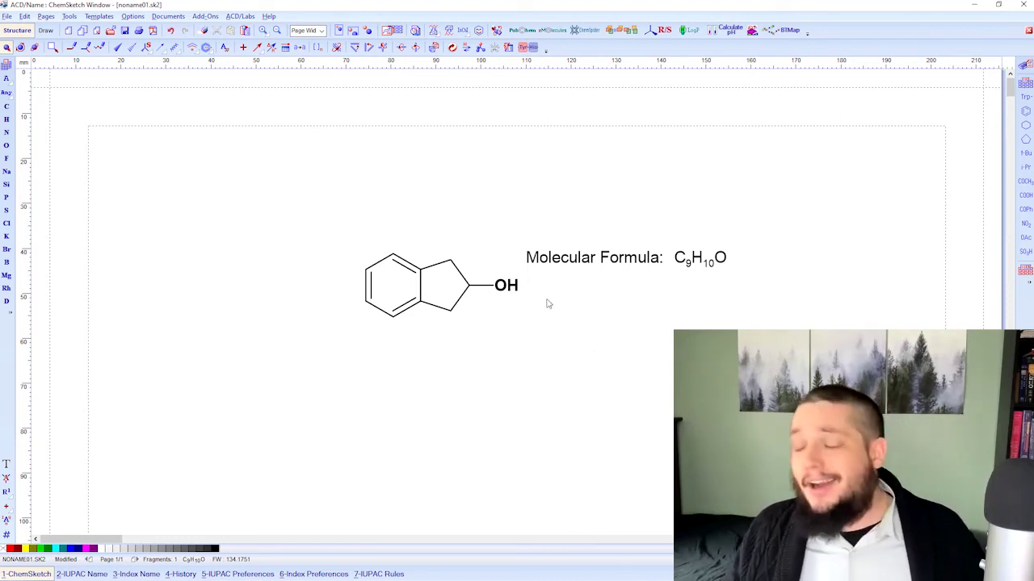
pyautogui.click(604, 266)
pyautogui.press('Delete')
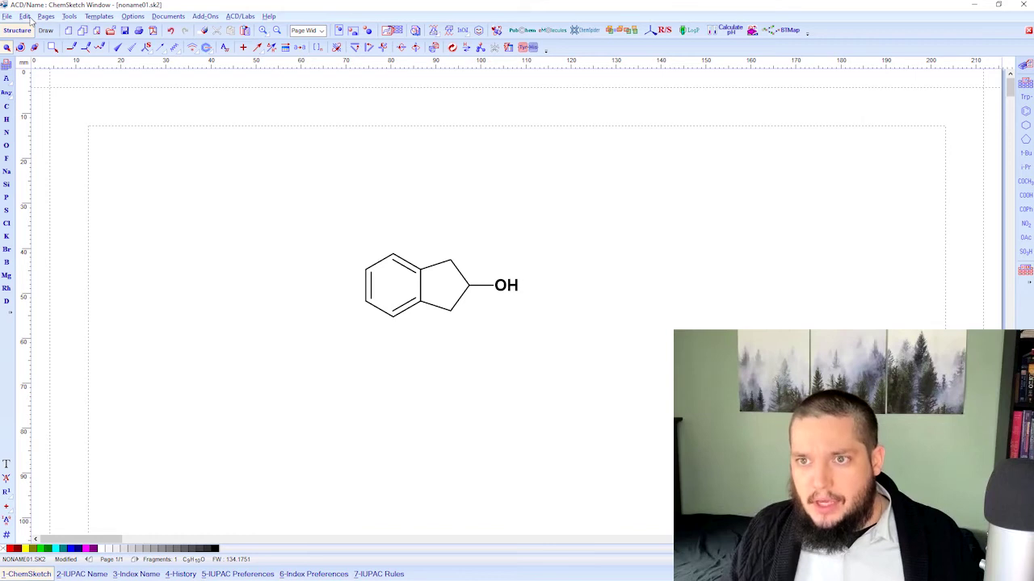
# Calculate the structure's formula weight, copy the result to the page, and delete that text
pyautogui.click(68, 16)
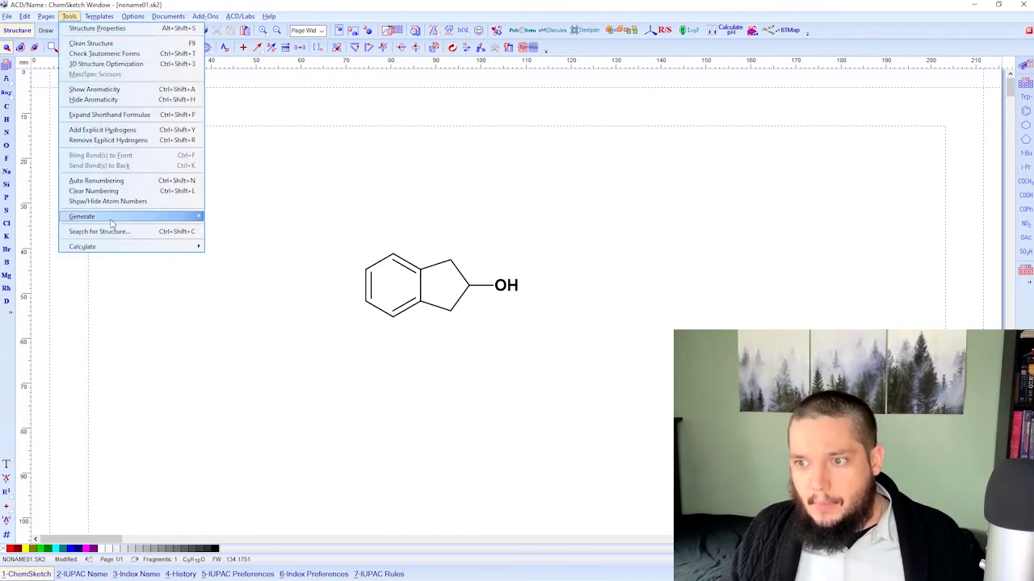
pyautogui.moveTo(97, 216)
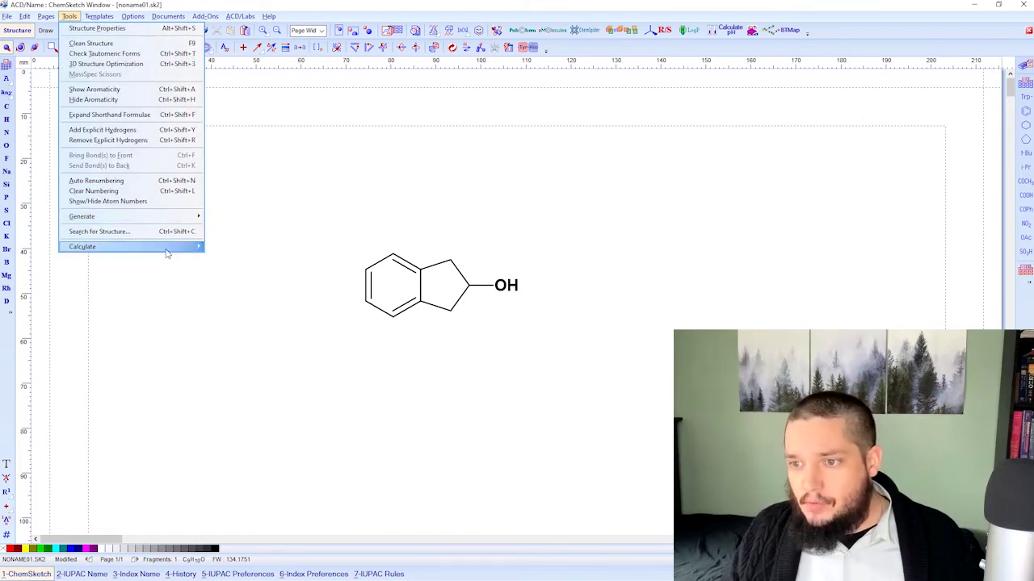
pyautogui.moveTo(194, 248)
pyautogui.click(238, 257)
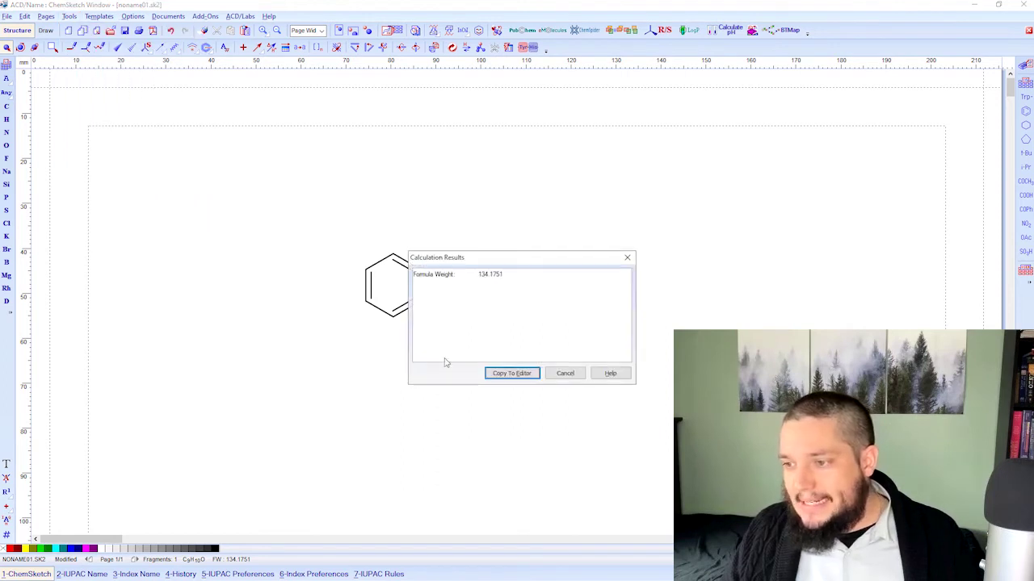
pyautogui.click(509, 373)
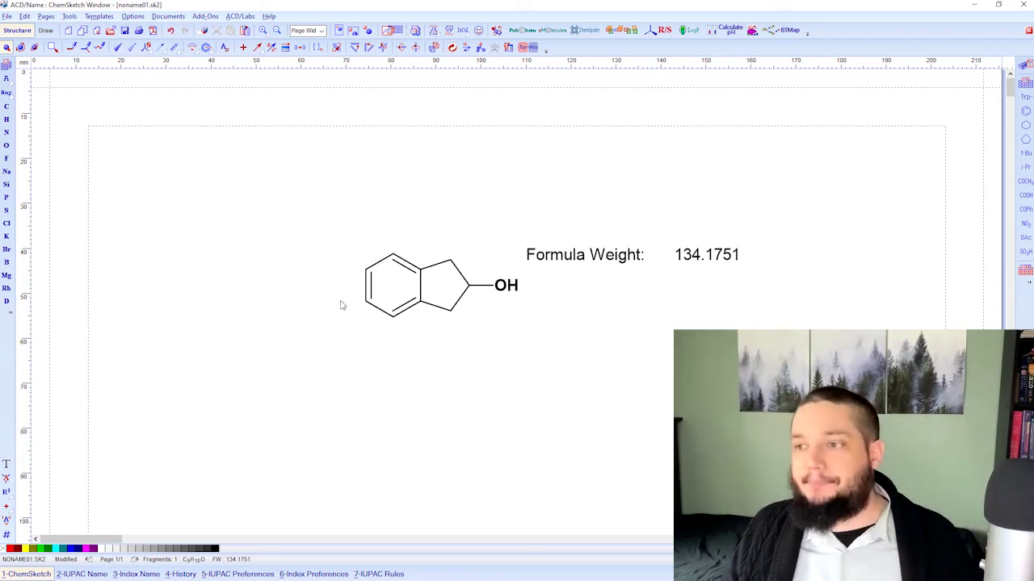
pyautogui.click(710, 255)
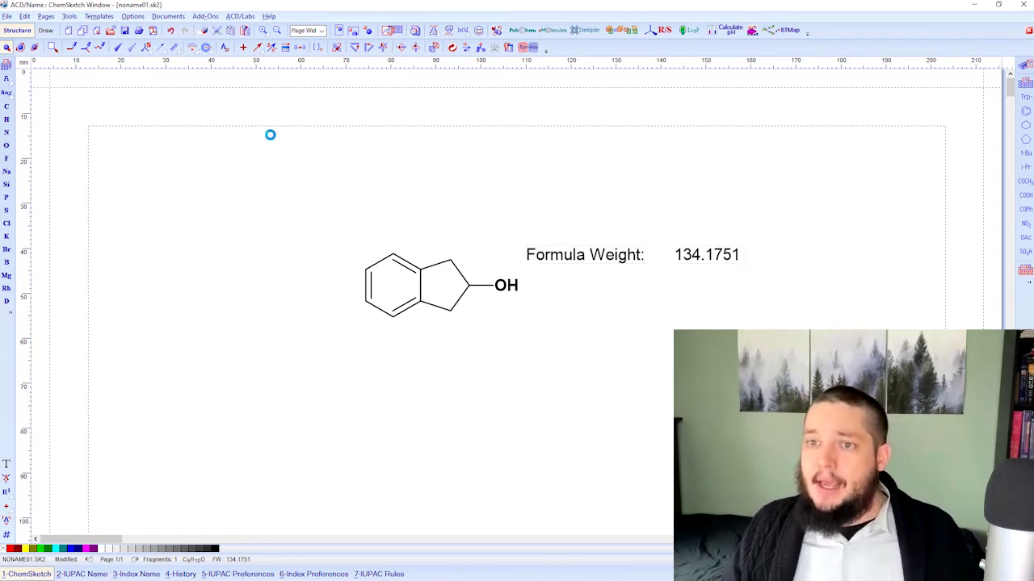
pyautogui.press('Delete')
# Calculate all properties of the structure, copy the results to the page, and shift the structure slightly away from the text
pyautogui.click(70, 17)
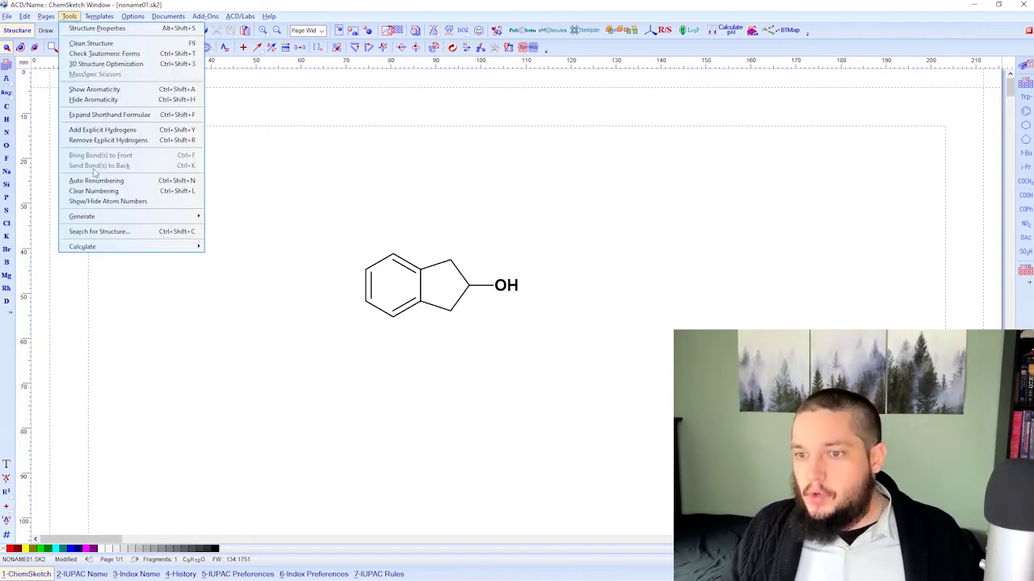
pyautogui.moveTo(146, 250)
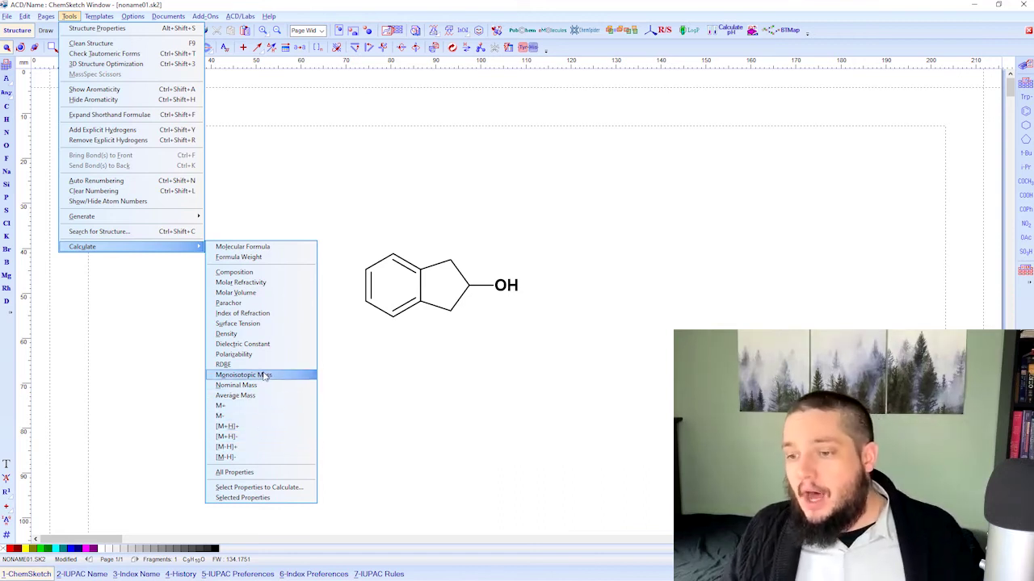
pyautogui.click(265, 473)
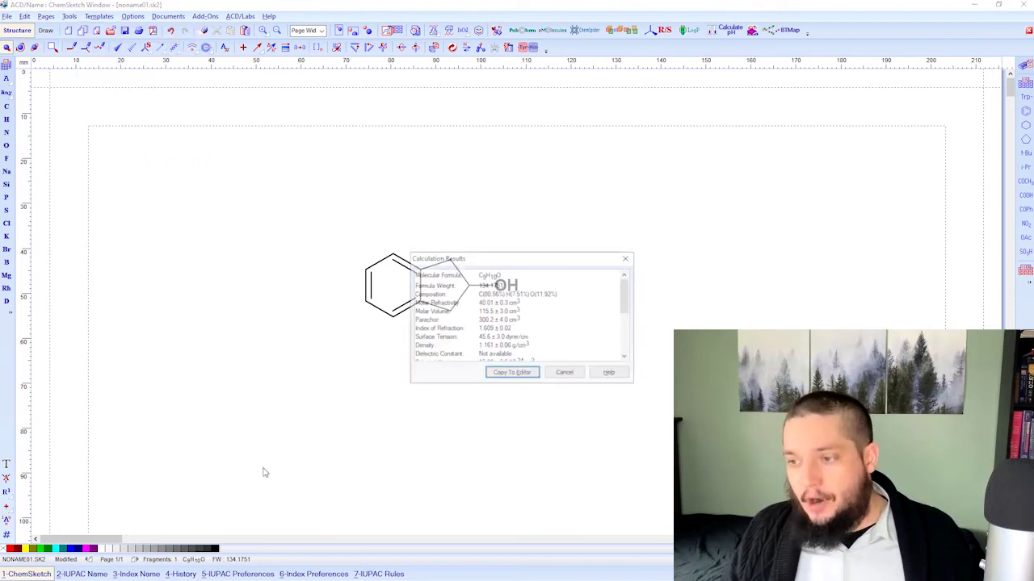
pyautogui.click(521, 379)
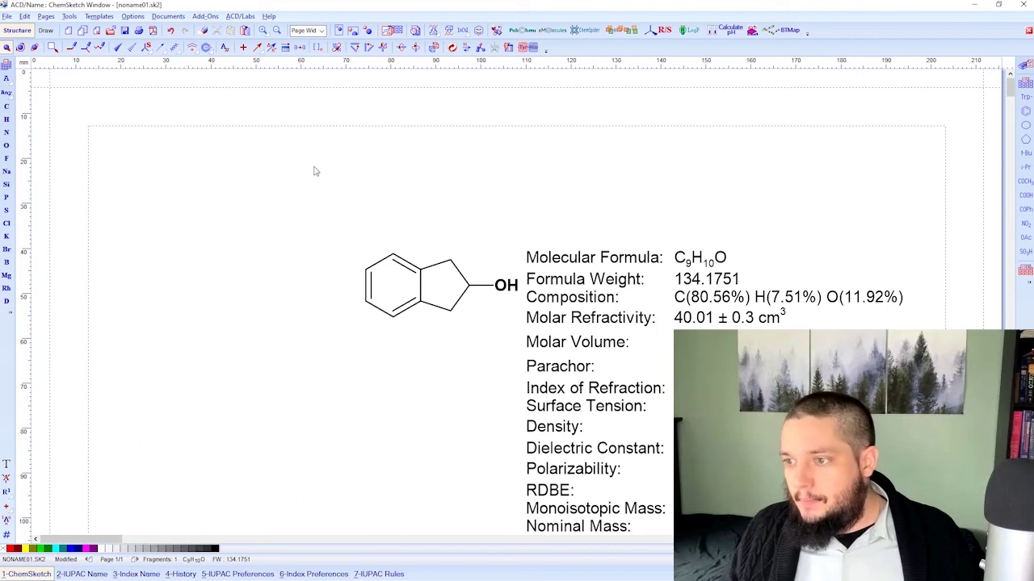
pyautogui.moveTo(267, 162); pyautogui.dragTo(516, 350)
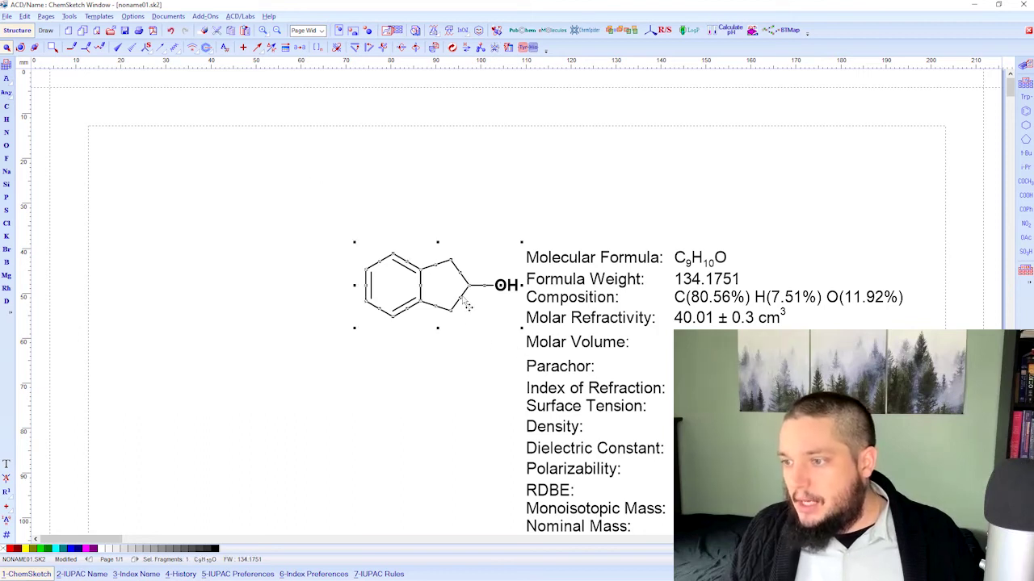
pyautogui.moveTo(463, 309); pyautogui.dragTo(431, 311)
# Copy the calculated properties text block to the clipboard
pyautogui.scroll(-4, 461, 358)
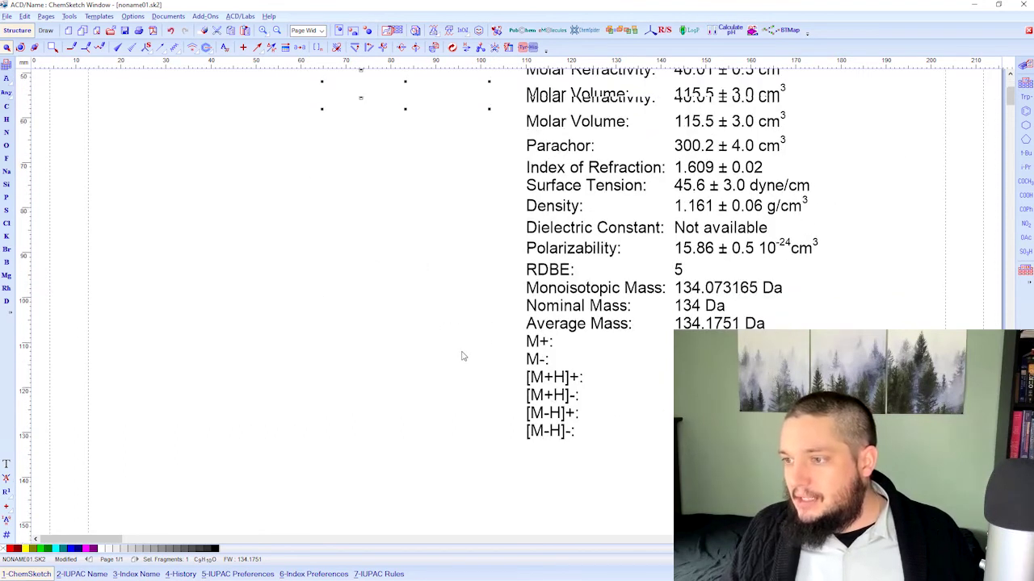
pyautogui.rightClick(656, 285)
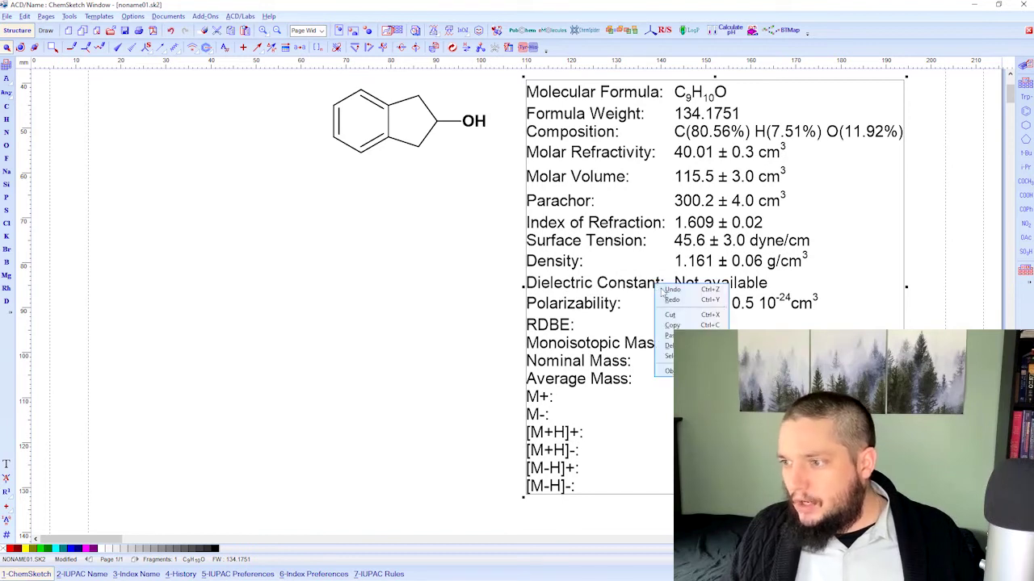
pyautogui.click(672, 325)
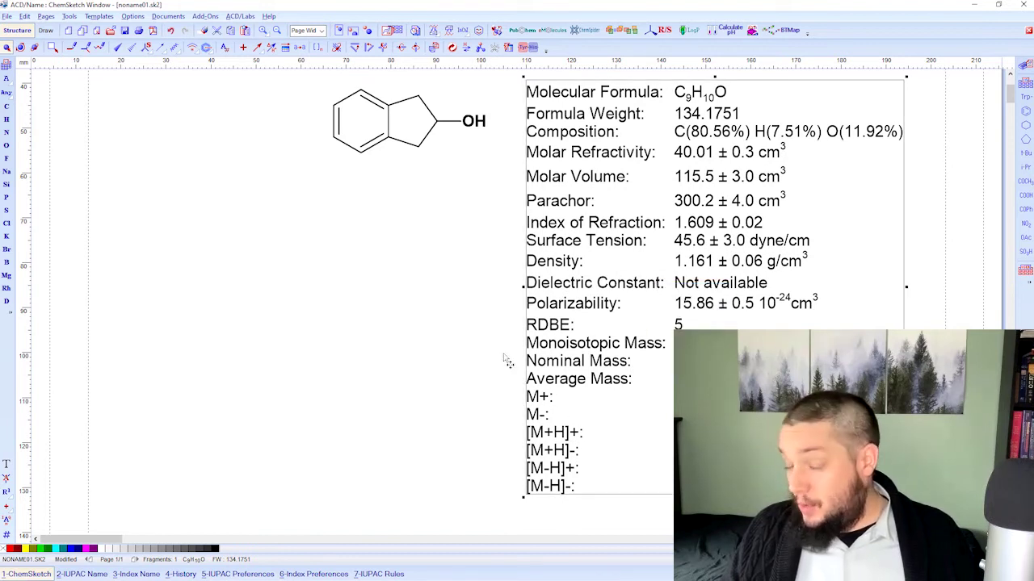
# Switch to Excel and paste the copied properties into Sheet1 starting at cell F5
pyautogui.hotkey('alt', 'Tab')
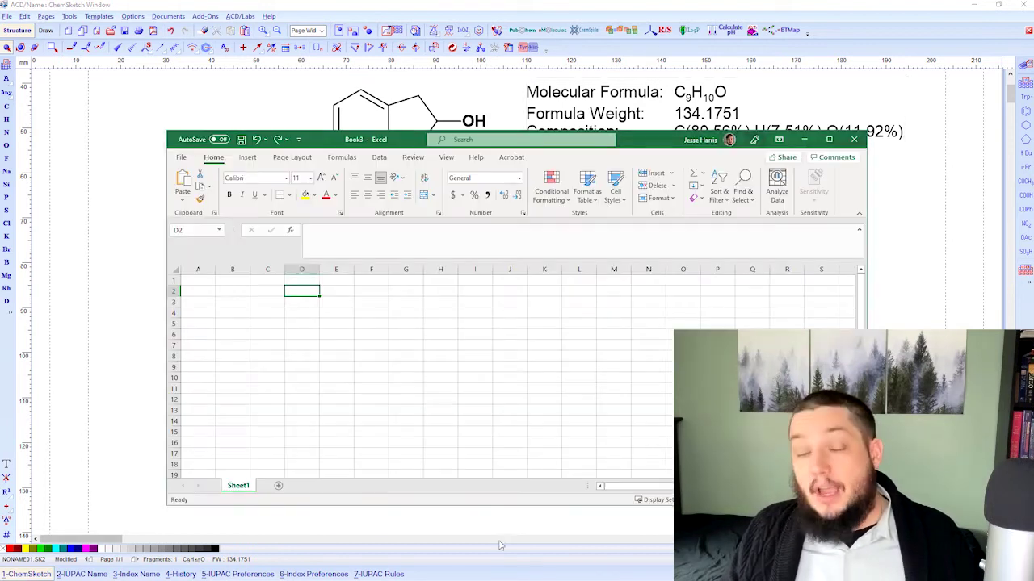
pyautogui.click(367, 322)
pyautogui.hotkey('ctrl', 'v')
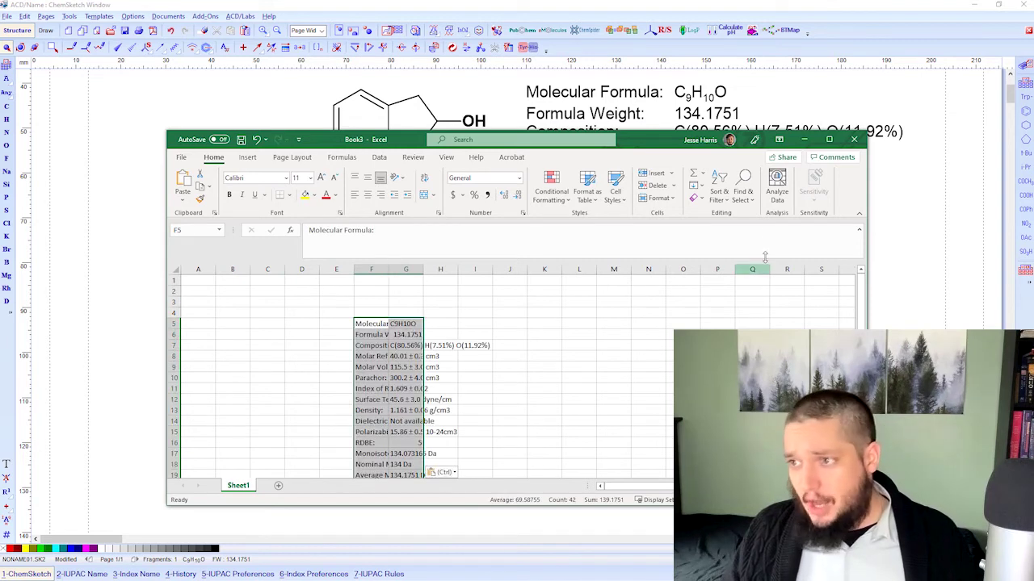
pyautogui.moveTo(654, 139); pyautogui.dragTo(724, 95)
pyautogui.scroll(-3, 482, 334)
pyautogui.scroll(4, 460, 371)
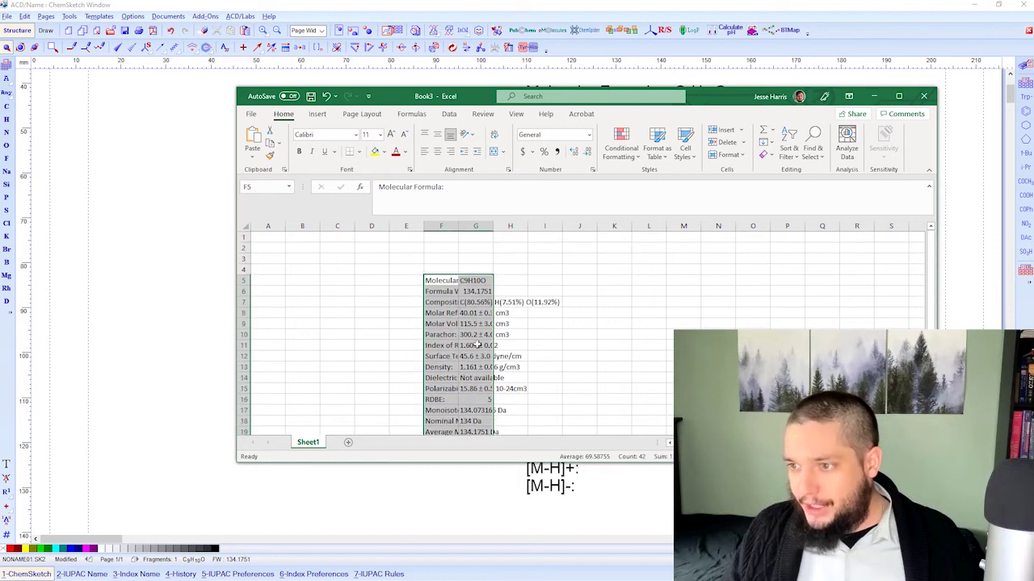
# Widen column F of the sheet to fit the full property names
pyautogui.moveTo(456, 226); pyautogui.dragTo(499, 226)
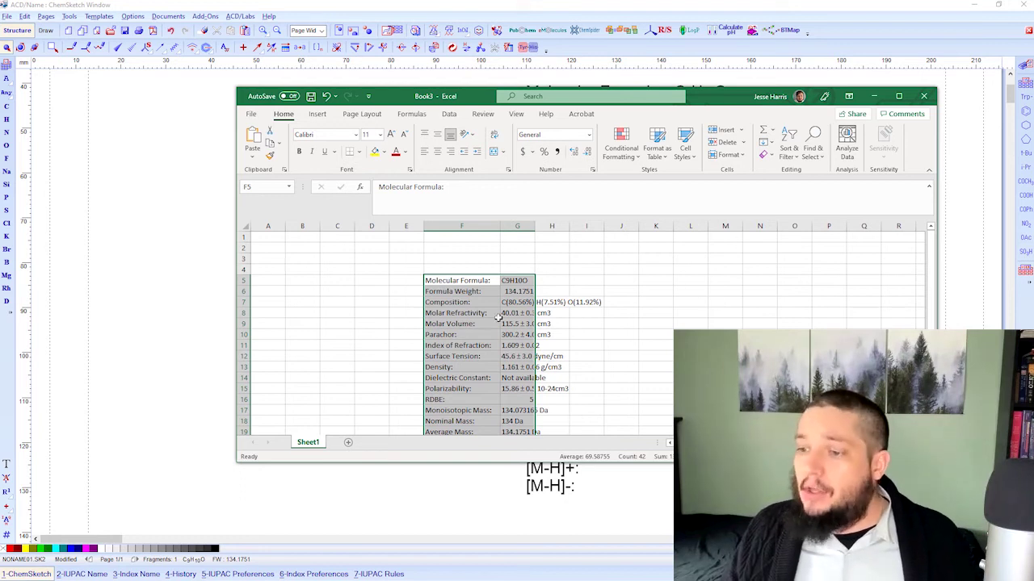
pyautogui.scroll(-4, 517, 319)
pyautogui.scroll(3, 526, 320)
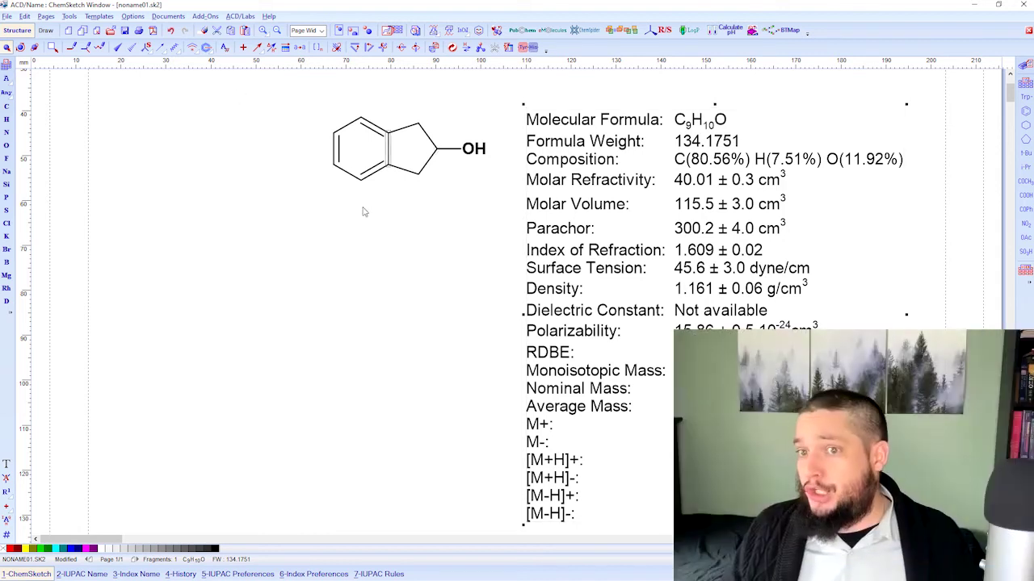
# Draw an ethyl group of two carbons on the lower five-membered ring carbon next to the one carrying the OH
pyautogui.click(7, 106)
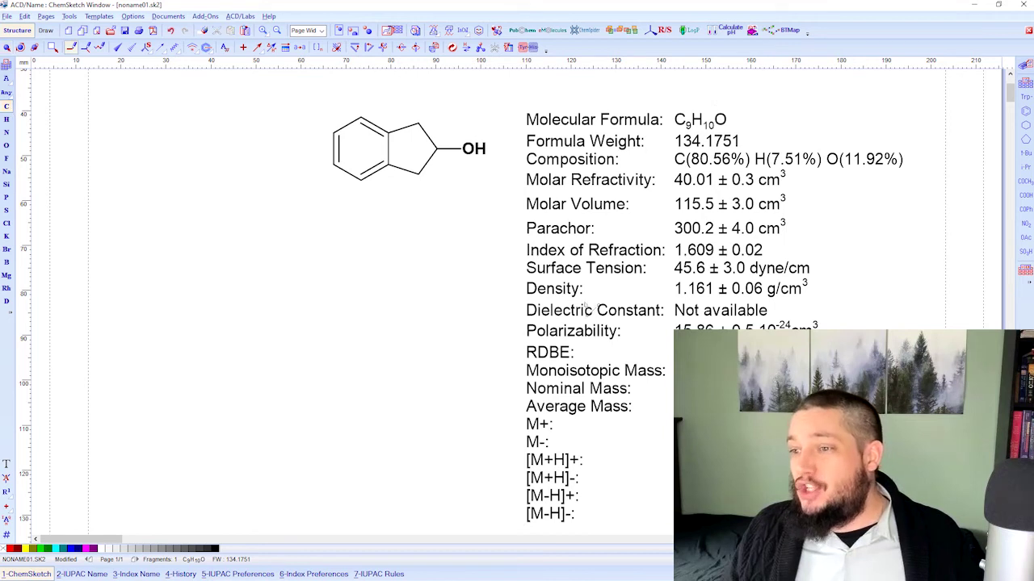
pyautogui.moveTo(416, 184); pyautogui.dragTo(420, 207)
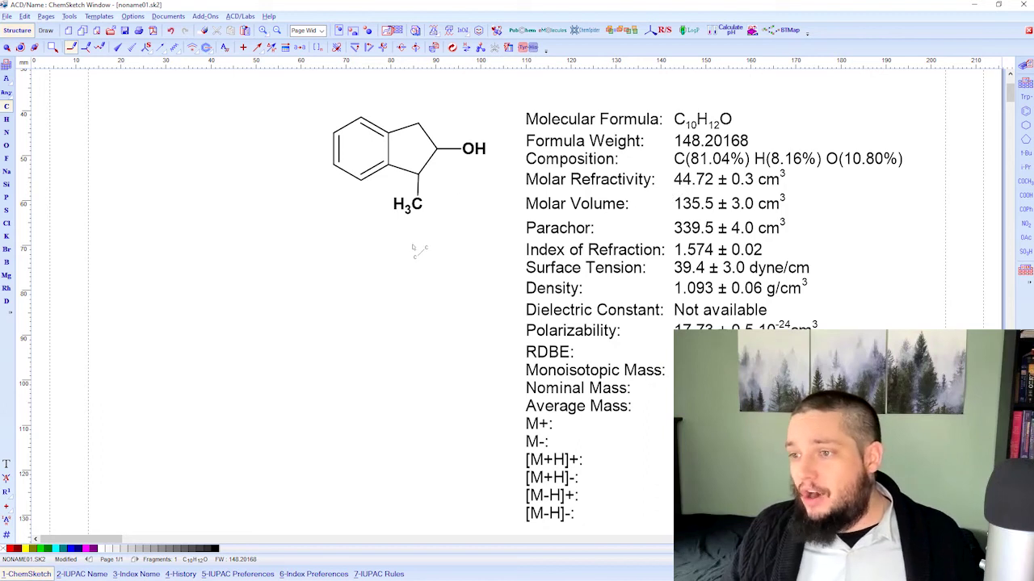
pyautogui.moveTo(417, 202); pyautogui.dragTo(439, 231)
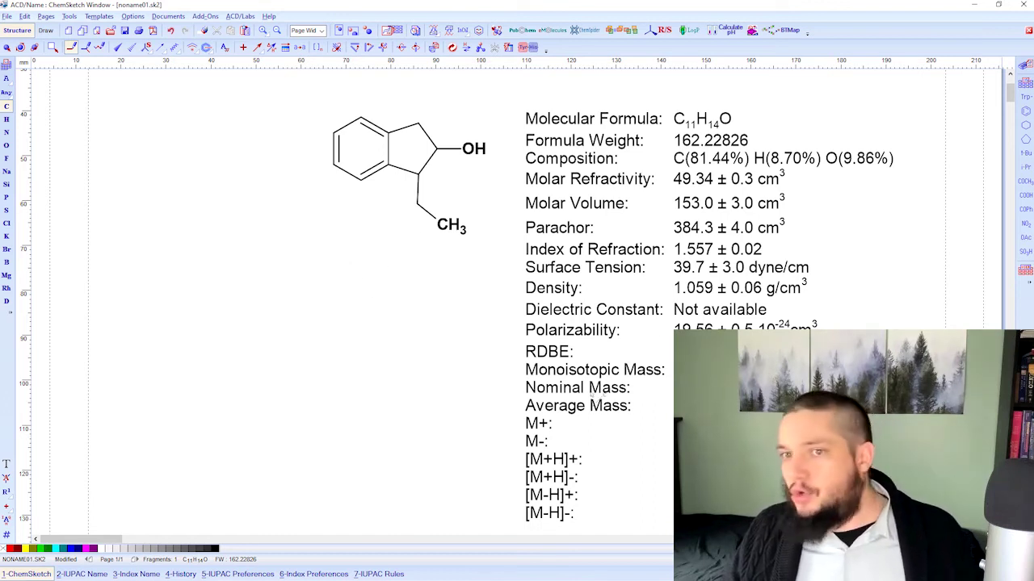
pyautogui.click(678, 250)
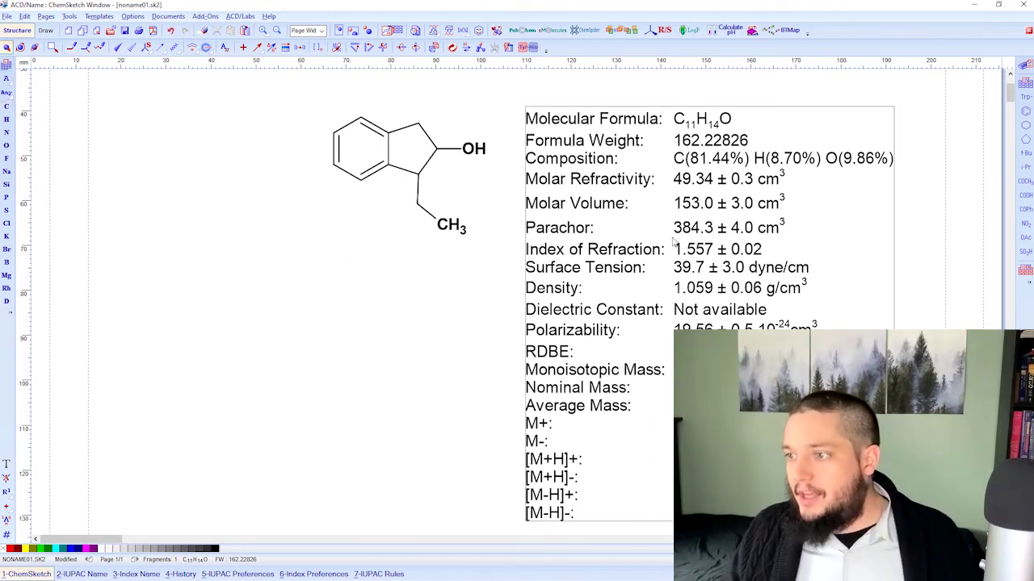
pyautogui.rightClick(677, 251)
pyautogui.press('Escape')
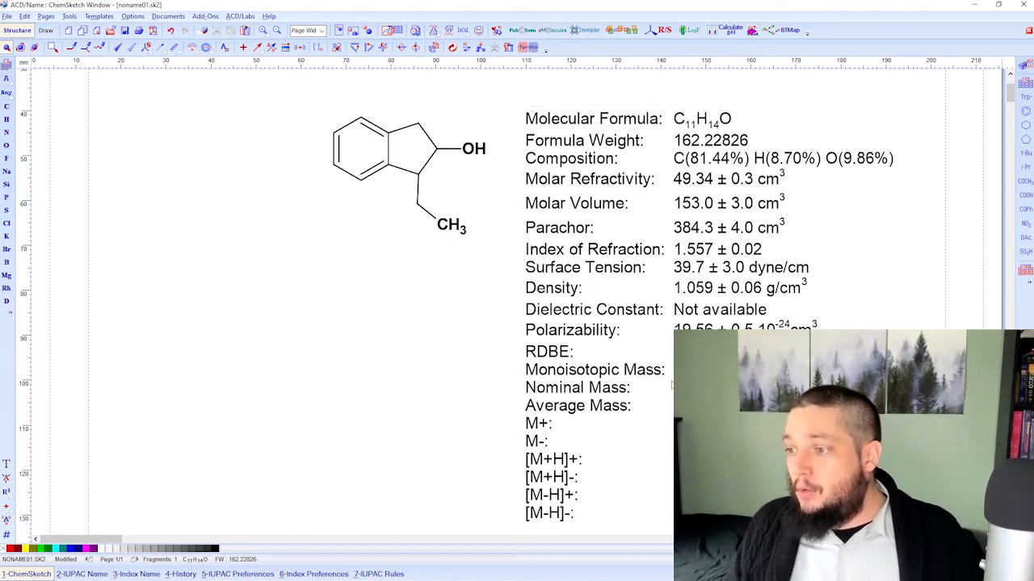
pyautogui.click(411, 397)
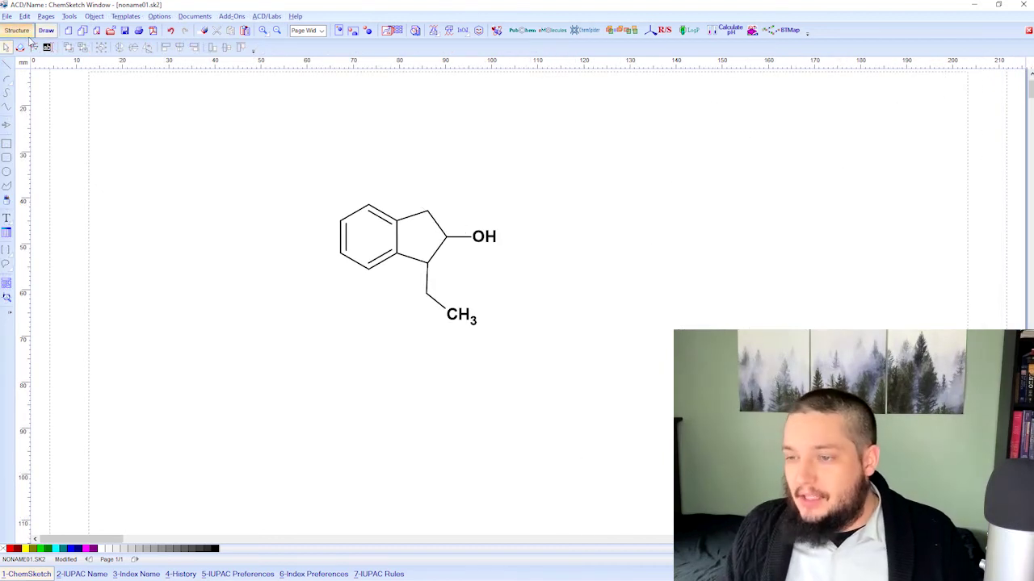
# Return to Structure mode, select the whole structure and open the list of properties to calculate
pyautogui.click(24, 32)
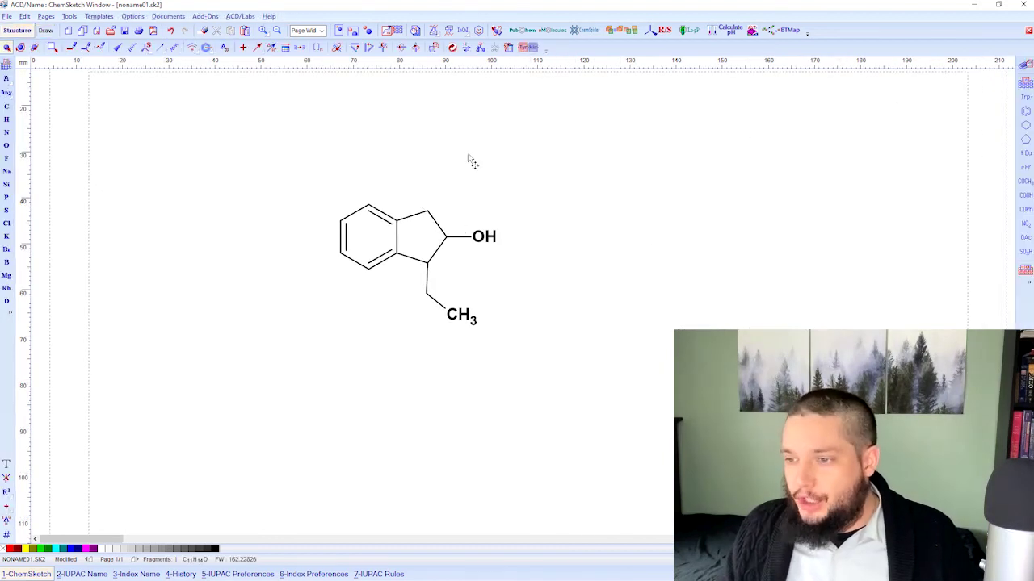
pyautogui.hotkey('ctrl', 'a')
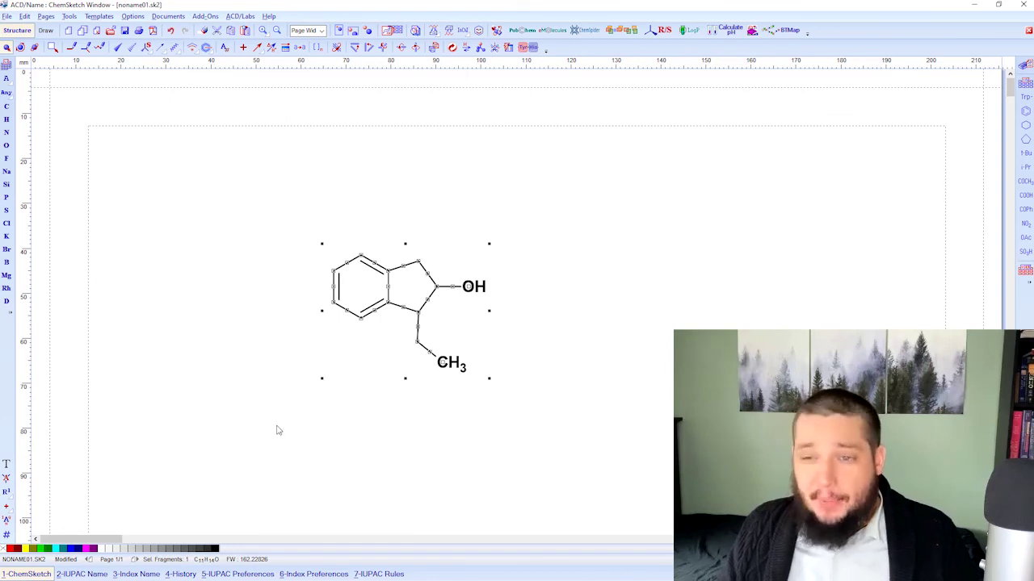
pyautogui.click(69, 17)
pyautogui.moveTo(113, 251)
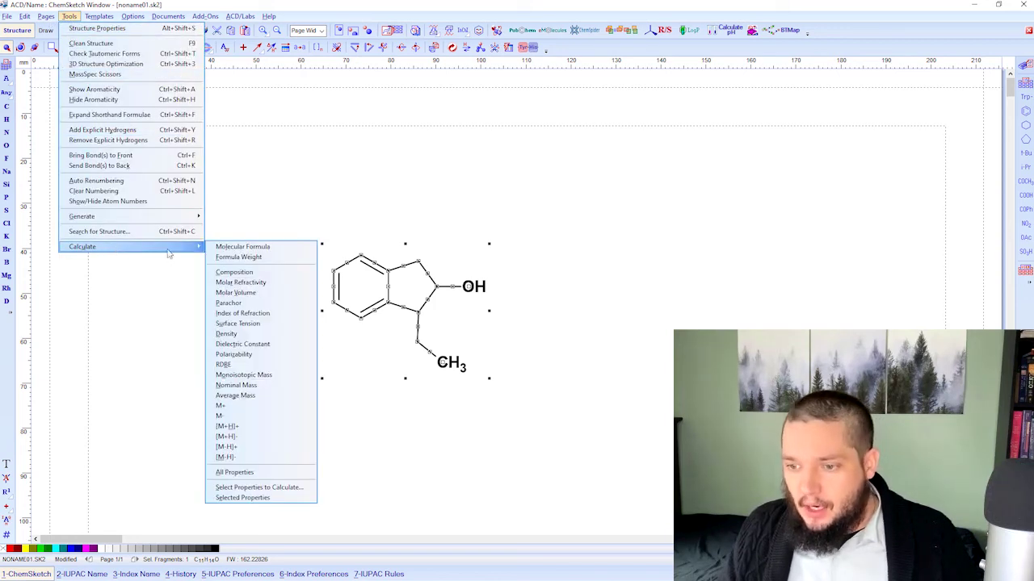
pyautogui.click(277, 490)
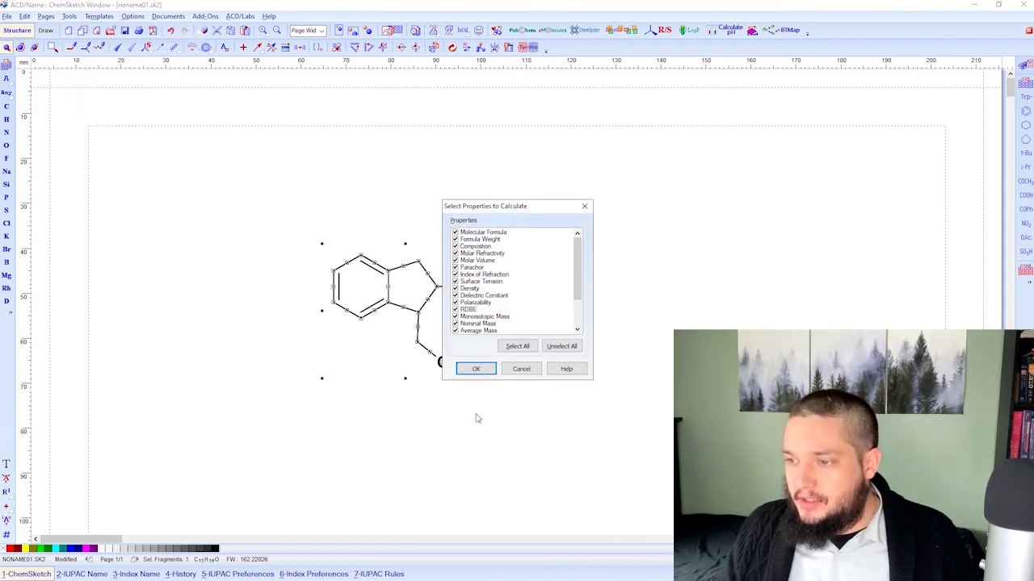
pyautogui.scroll(-2, 568, 275)
pyautogui.scroll(2, 554, 270)
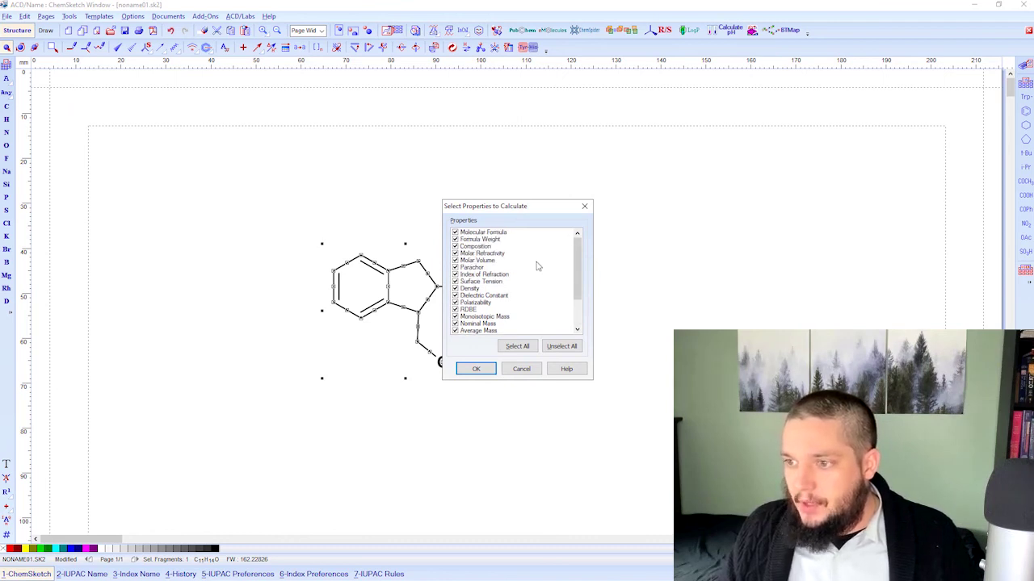
pyautogui.scroll(-2, 458, 295)
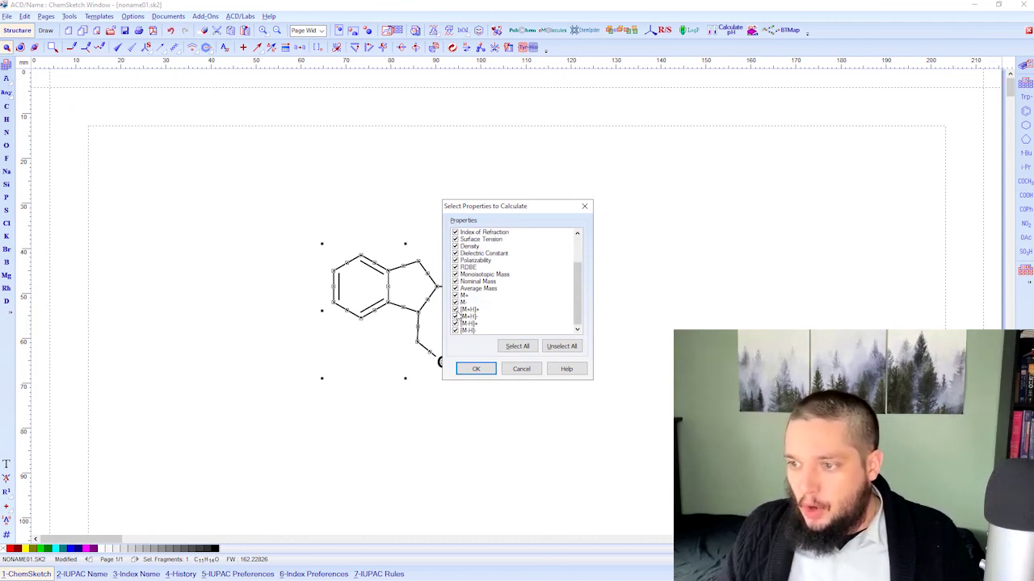
# Exclude M+, M-, [M+H]+, [M+H]-, [M-H]+ and [M-H]- from the properties to calculate
pyautogui.click(454, 310)
pyautogui.click(455, 317)
pyautogui.click(455, 323)
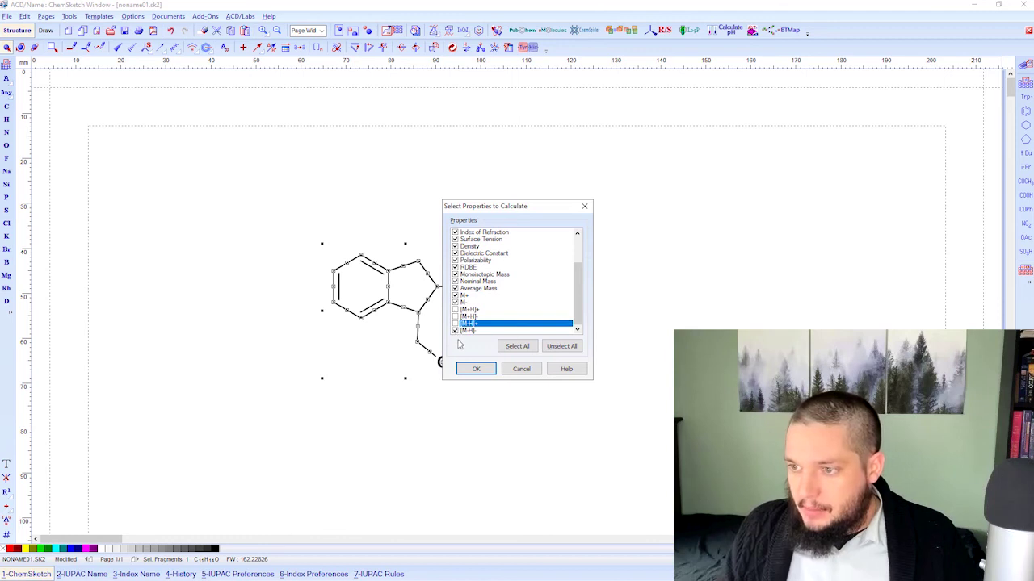
pyautogui.click(454, 330)
pyautogui.click(454, 302)
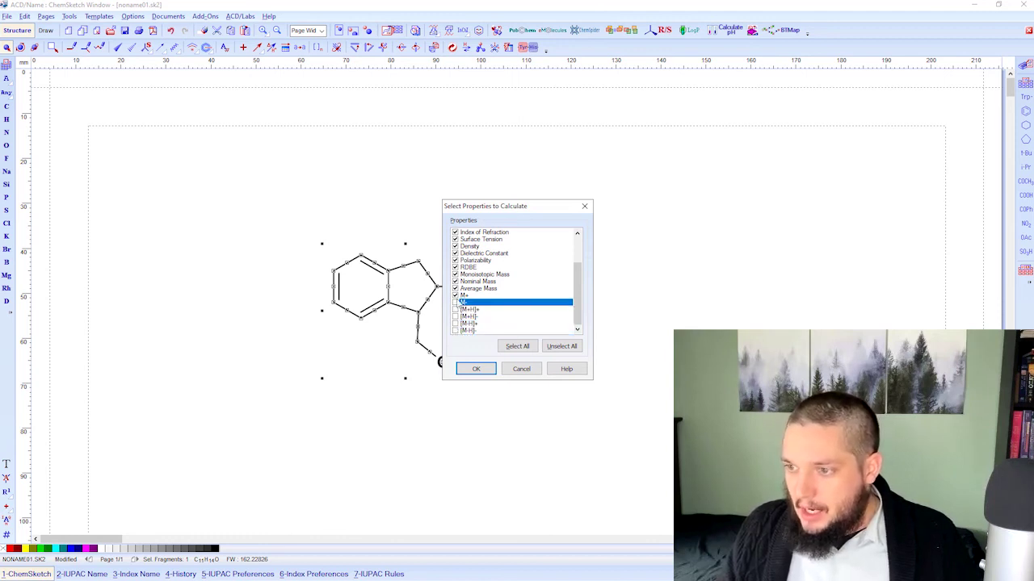
pyautogui.click(455, 295)
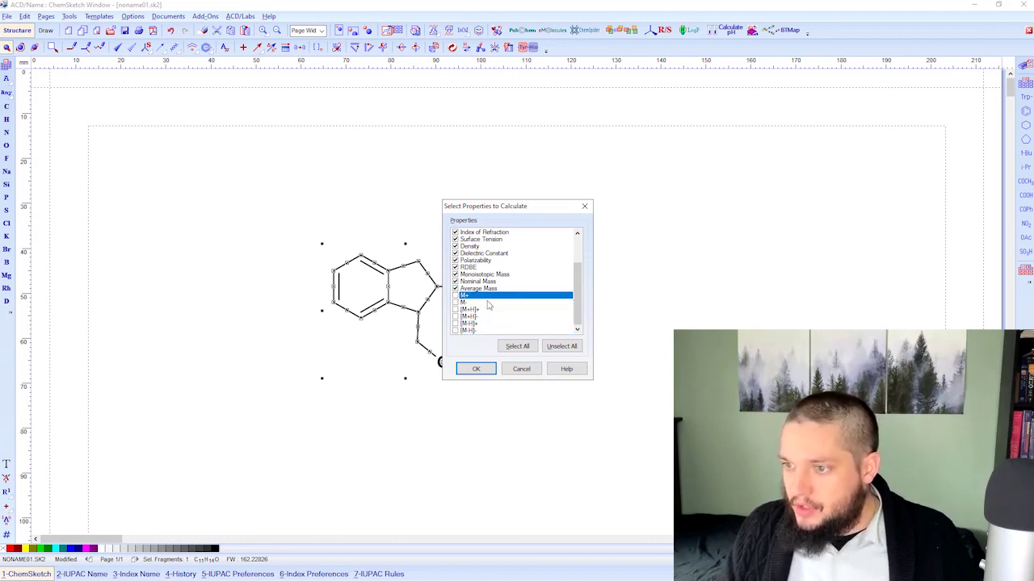
pyautogui.scroll(-2, 468, 297)
pyautogui.click(469, 296)
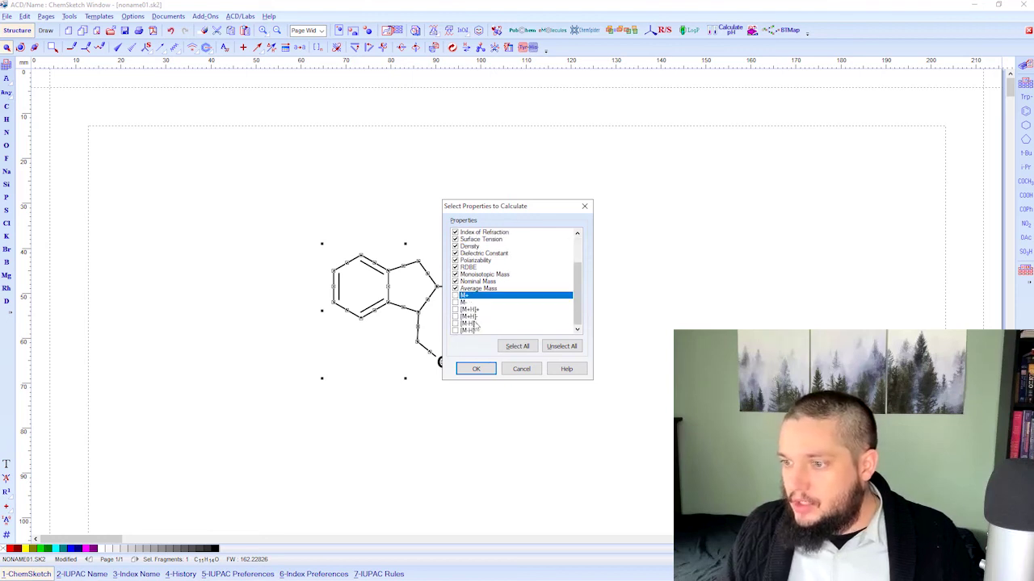
pyautogui.click(478, 370)
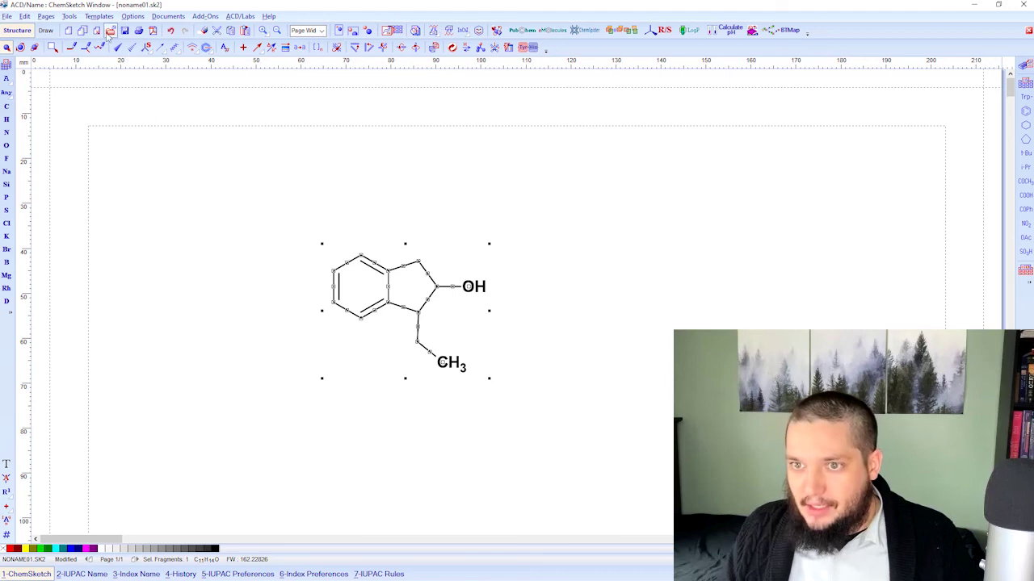
# Calculate the selected properties of the structure and copy the results to the page
pyautogui.click(69, 16)
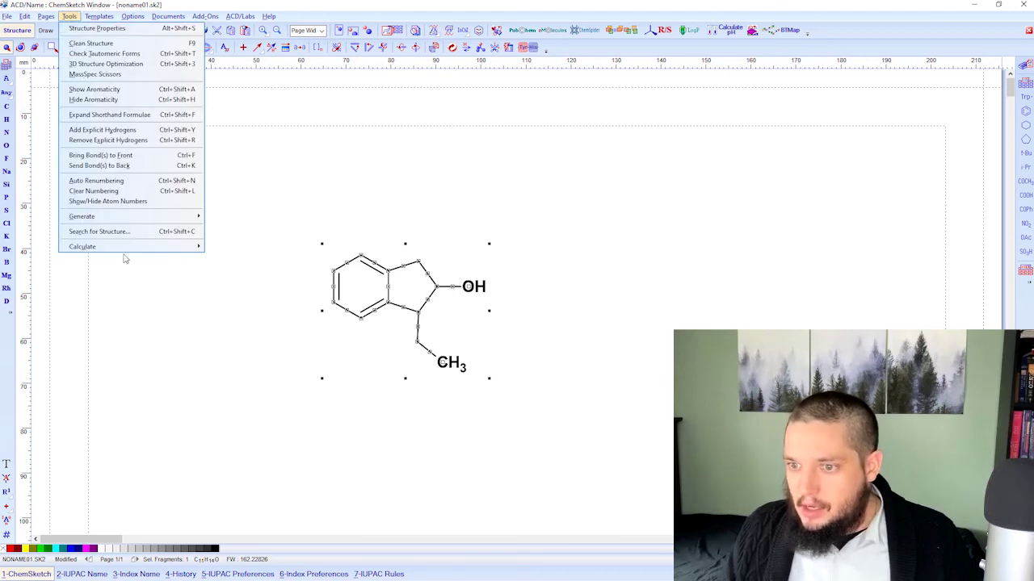
pyautogui.moveTo(131, 249)
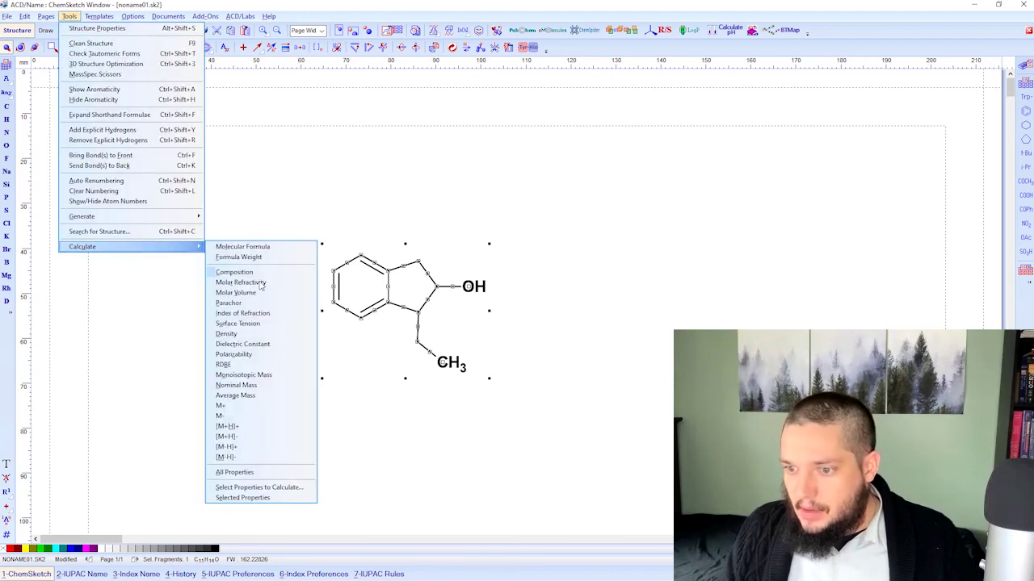
pyautogui.click(269, 499)
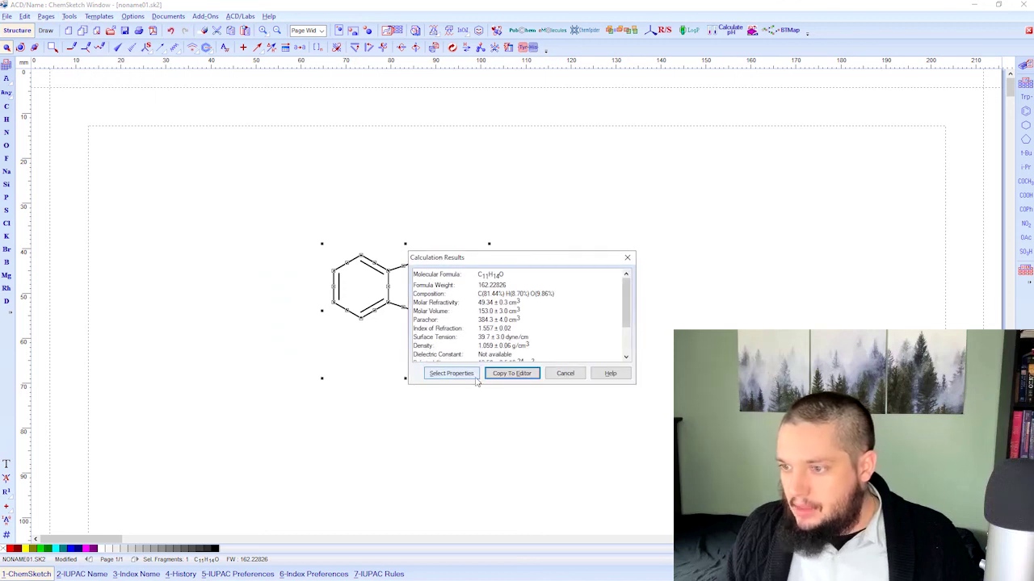
pyautogui.click(512, 374)
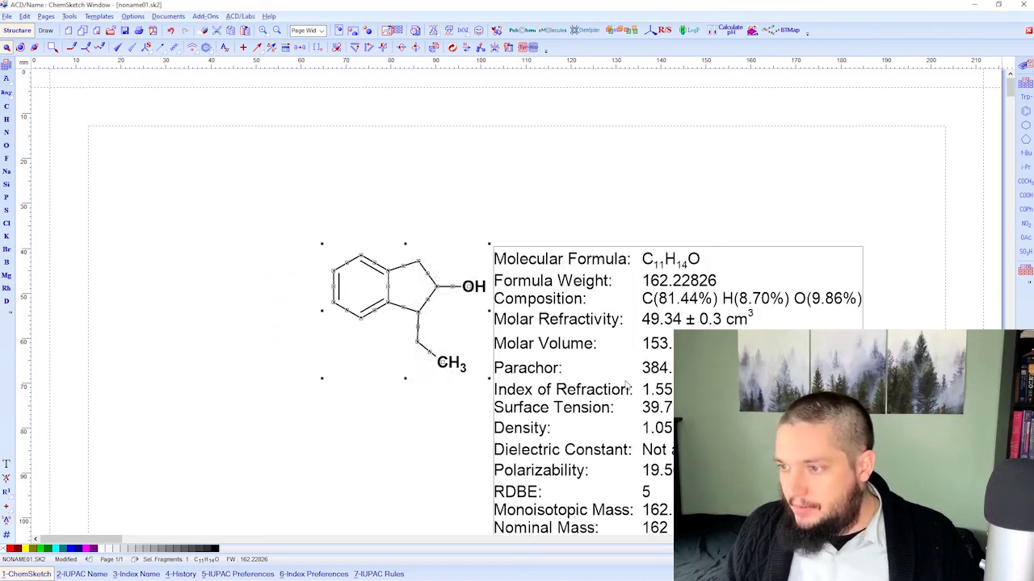
pyautogui.scroll(-3, 626, 386)
pyautogui.scroll(3, 627, 385)
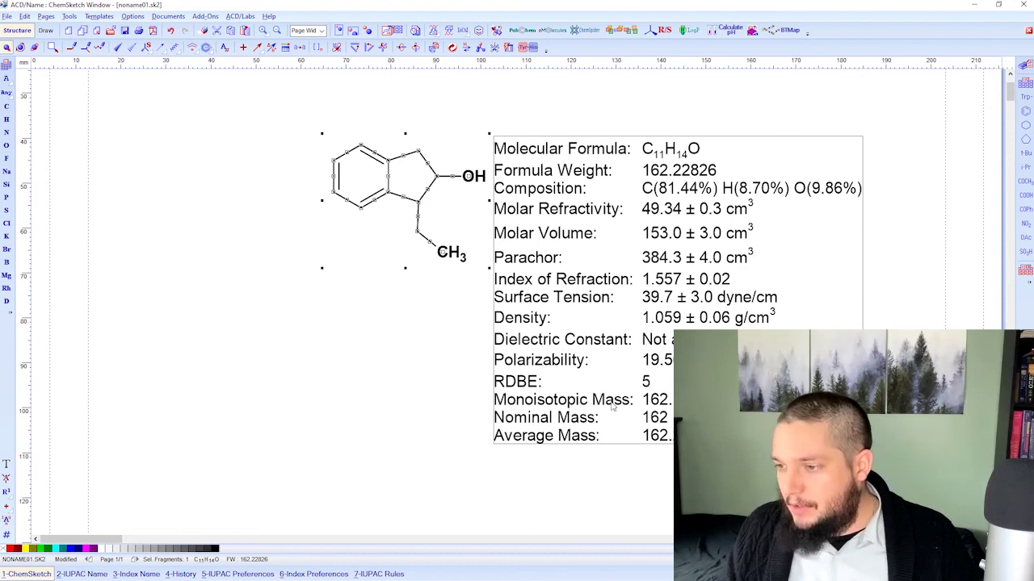